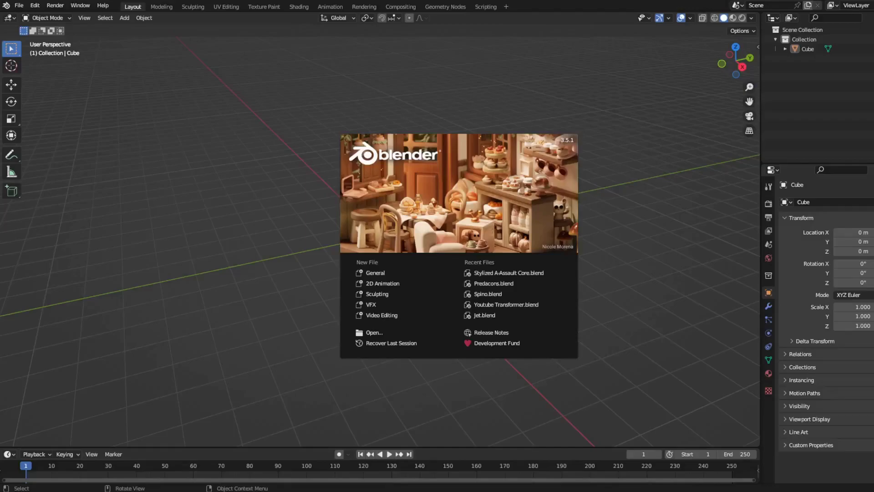
Step: Close the splash screen and flatten the default cube by lowering its top along Z
left_click(378, 295)
left_click(476, 264)
key("a")
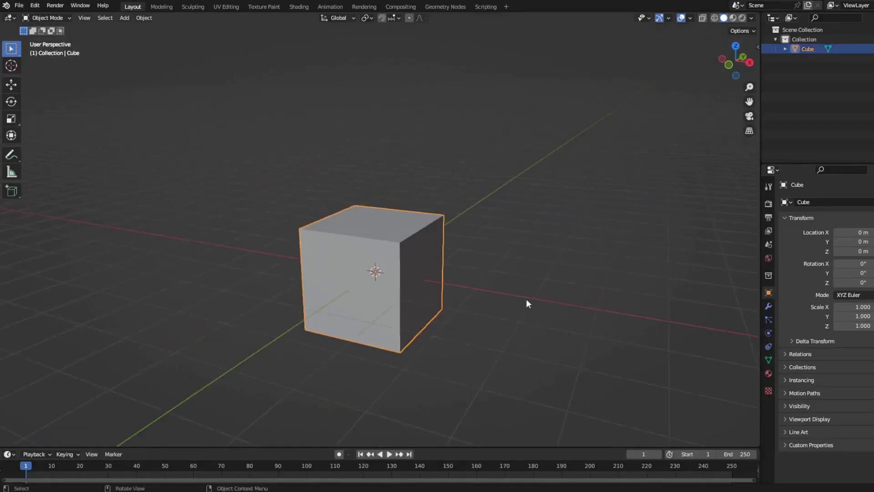
key("Tab")
key("KP_1")
key("g")
key("z")
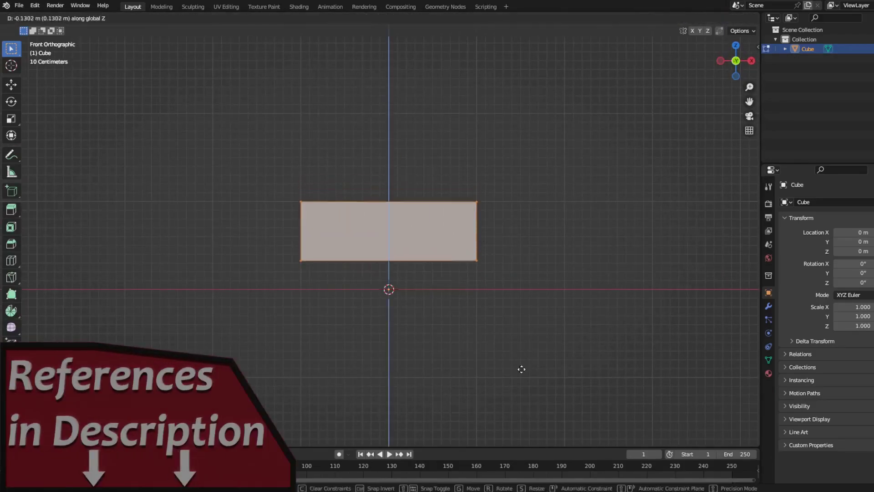
left_click(520, 366)
mouse_move(521, 367)
middle_mouse_down()
mouse_move(341, 237)
mouse_move(515, 231)
middle_mouse_up()
Step: Scale the slab along Y and bevel its corners
key("s")
key("y")
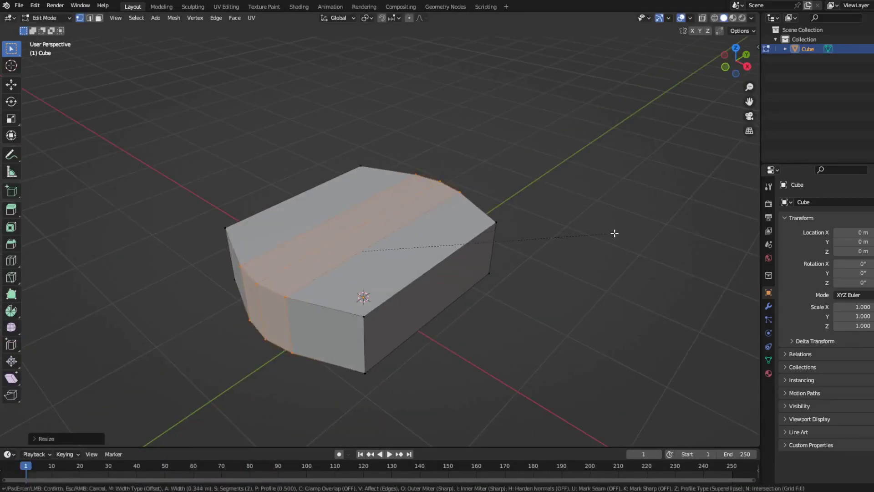
left_click(614, 233)
left_click(589, 354)
mouse_move(589, 353)
middle_mouse_down()
mouse_move(513, 279)
mouse_move(459, 297)
middle_mouse_up()
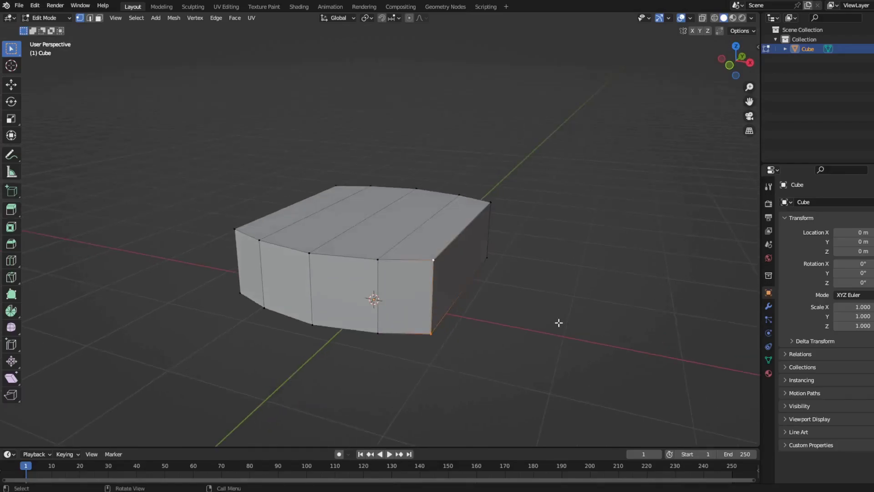
Step: Add a loop cut across the slab and widen it along the X axis
key("ctrl+r")
left_click(478, 233)
middle_click_drag(478, 233, 566, 269)
key("s")
key("x")
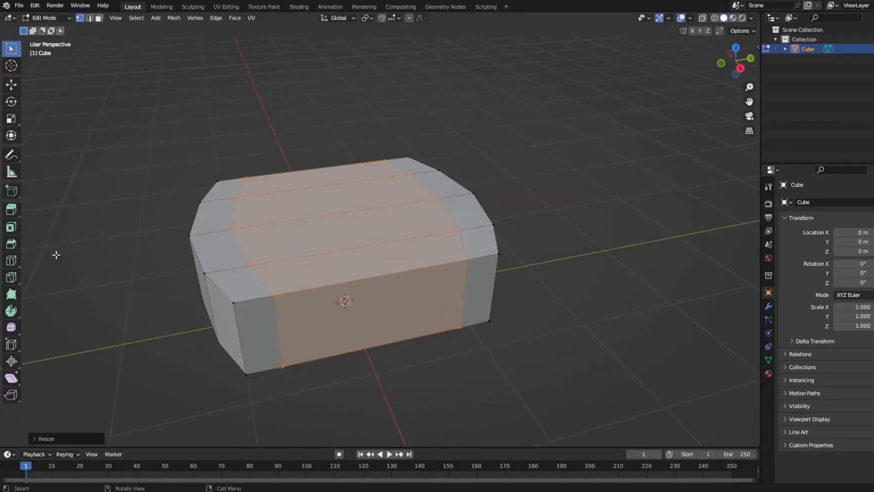
middle_click_drag(56, 255, 464, 362)
key("s")
key("x")
left_click(508, 421)
Step: Make the slab taller by scaling it along Z
key("Tab")
right_click(400, 314)
key("Escape")
key("Tab")
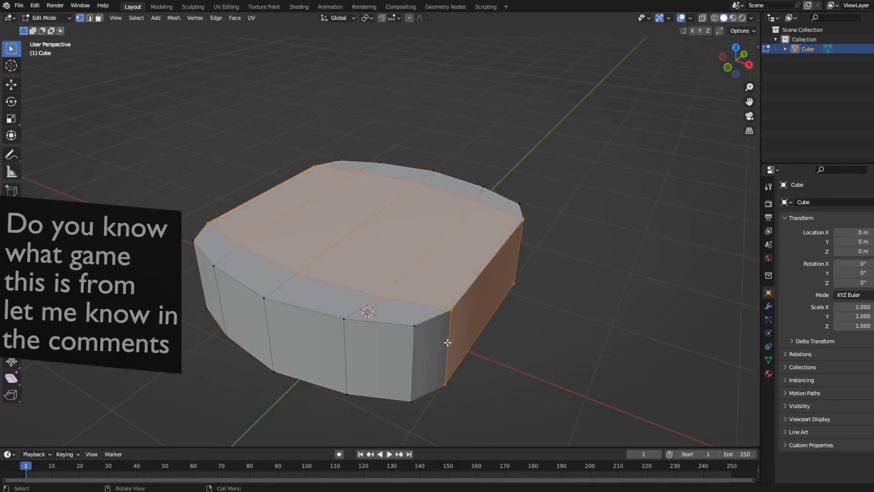
middle_click_drag(239, 212, 256, 277)
key("s")
key("z")
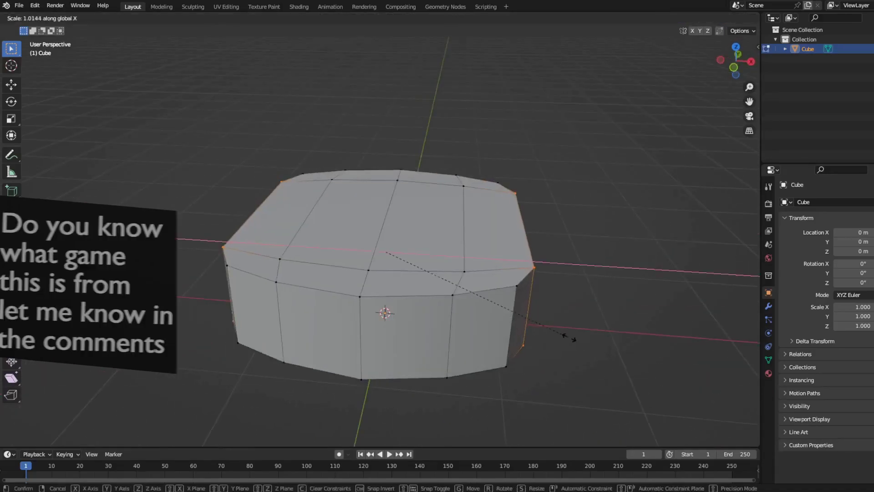
left_click(565, 336)
key("Tab")
Step: Select the slab's top faces in face-select mode
middle_click_drag(568, 365, 257, 254)
left_click(257, 254)
key("Tab")
mouse_move(601, 253)
middle_mouse_down()
mouse_move(438, 302)
mouse_move(342, 207)
middle_mouse_up()
key("3")
left_click_drag(450, 280, 449, 280)
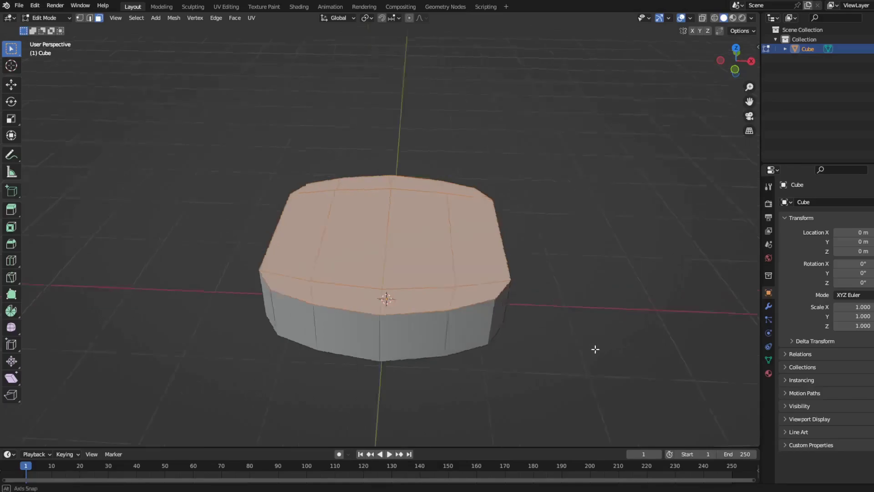
middle_click_drag(594, 351, 334, 200, "alt")
mouse_move(526, 376)
middle_mouse_down()
mouse_move(551, 258)
mouse_move(533, 338)
mouse_move(586, 352)
middle_mouse_up()
Step: Scale the top faces inward and grow the selection to form the raised, tapered top
key("s")
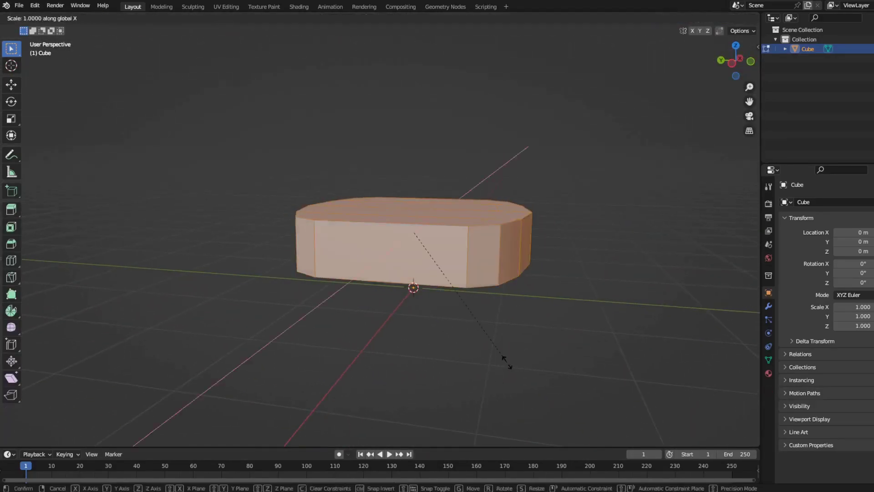
left_click(220, 313)
middle_click_drag(221, 312, 417, 268)
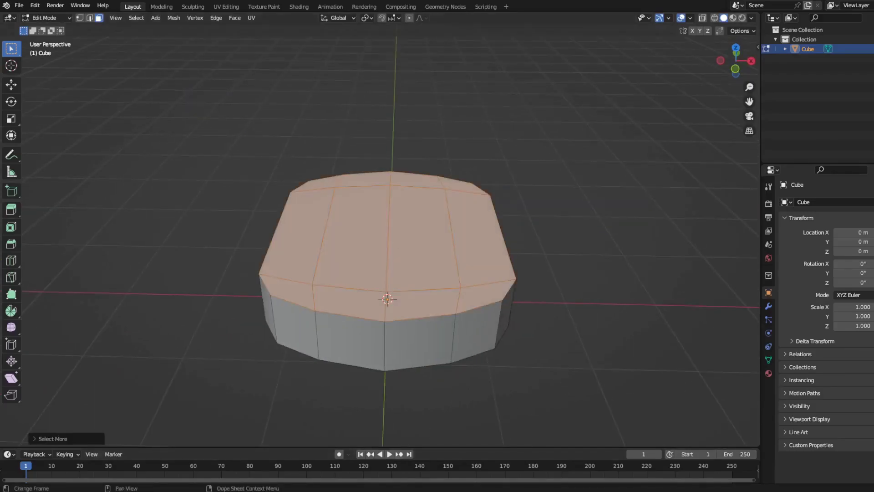
middle_click_drag(524, 360, 571, 355)
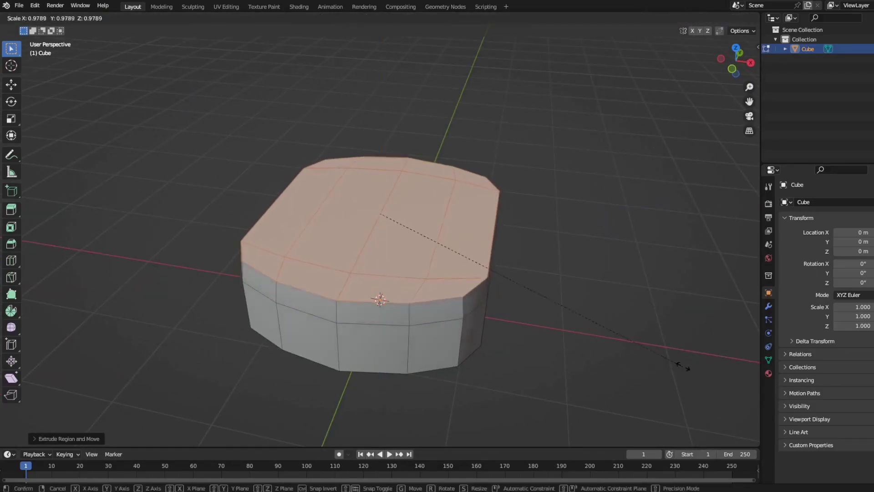
left_click(635, 359)
mouse_move(620, 374)
middle_mouse_down()
mouse_move(503, 297)
mouse_move(371, 250)
mouse_move(379, 288)
middle_mouse_up()
key("ctrl+KP_Add")
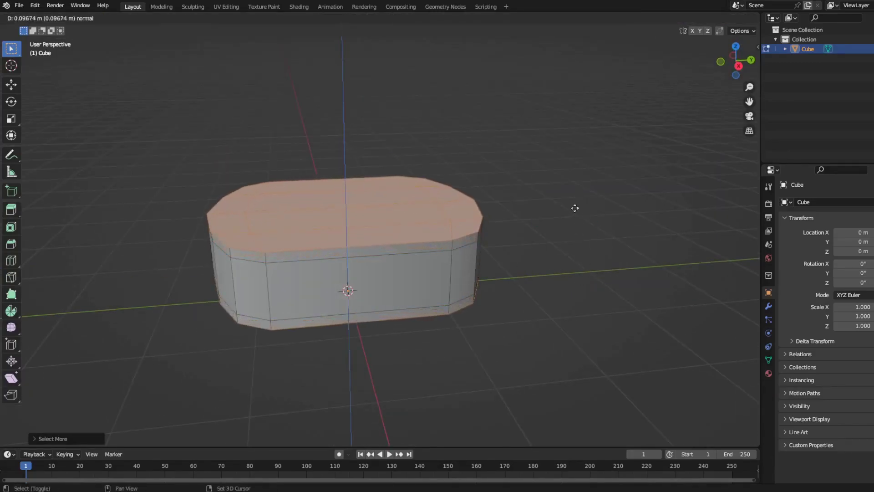
left_click(609, 248)
Step: Select the slab's front side faces
middle_click_drag(608, 248, 537, 347)
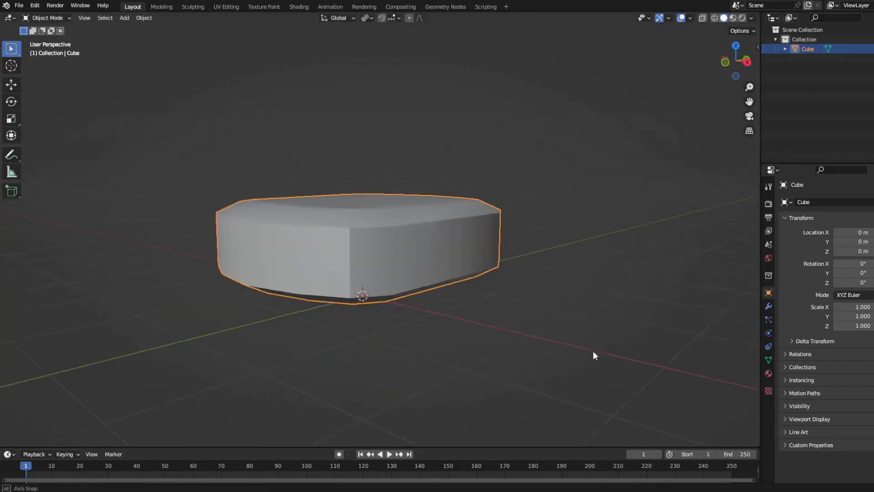
key("s")
left_click(588, 357)
middle_click_drag(587, 357, 560, 373)
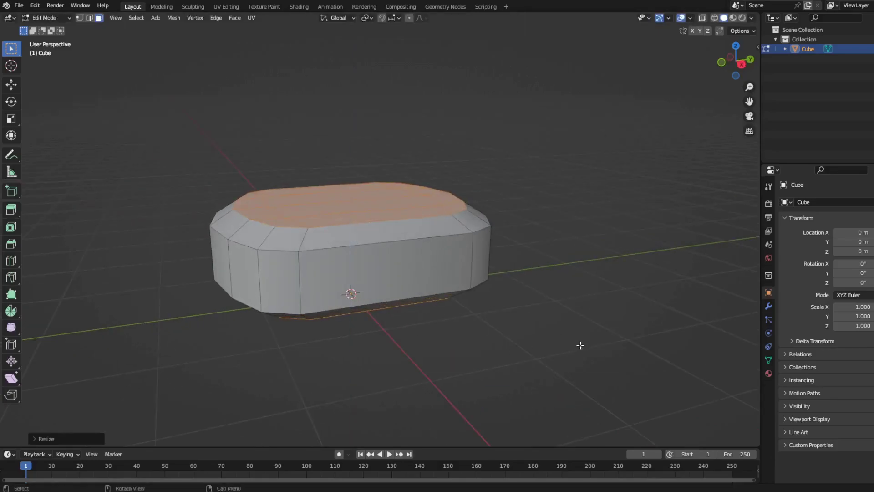
mouse_move(580, 345)
middle_mouse_down()
mouse_move(534, 297)
mouse_move(468, 308)
middle_mouse_up()
left_click(366, 293)
middle_click_drag(367, 292, 485, 314)
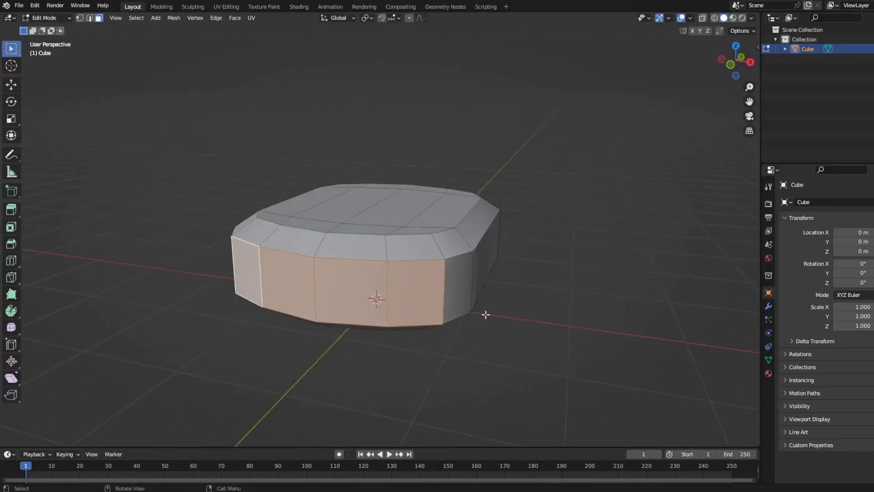
Step: Separate the front faces into Cube.001, set its origin to geometry, and scale it to 0.693
right_click(602, 323)
left_click(647, 440)
key("Tab")
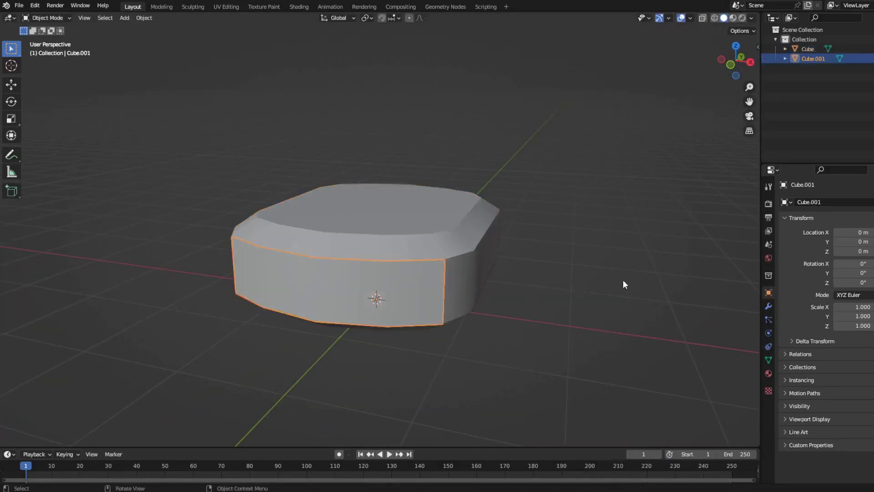
key("Tab")
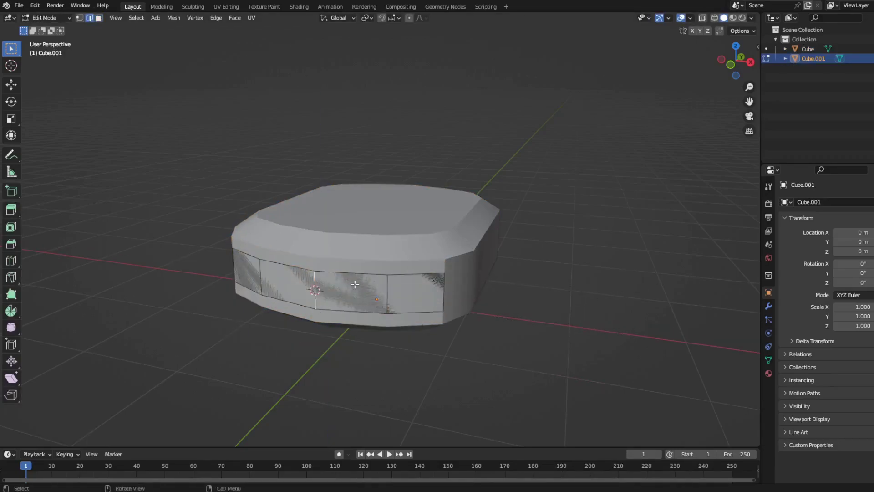
key("Tab")
right_click(398, 319)
left_click(444, 346)
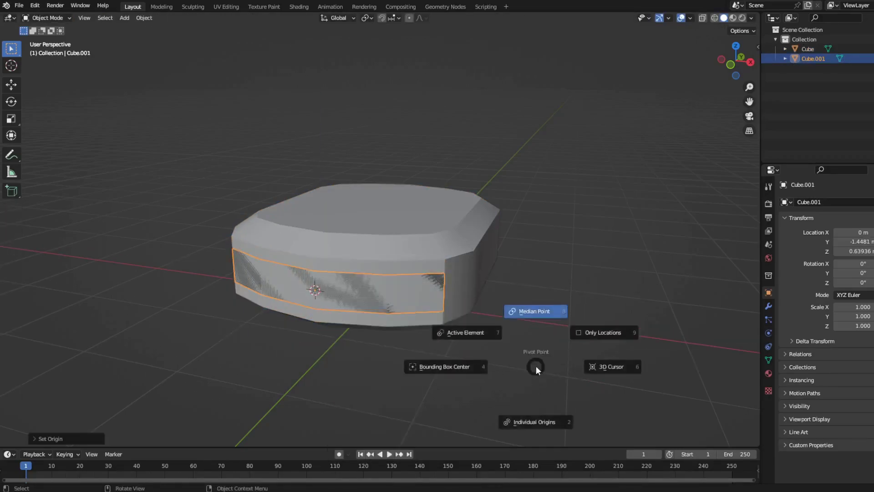
left_click(505, 371)
Step: Hide part of the panel's face strip in Edit Mode and line up a head-on view
key("Tab")
middle_click_drag(505, 371, 481, 377)
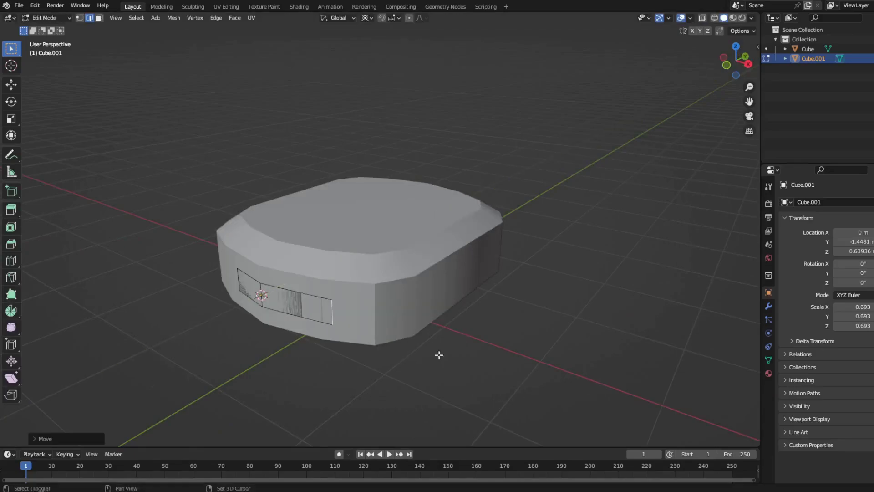
key("h")
middle_click_drag(458, 289, 505, 339)
key("g")
key("s")
key("g")
mouse_move(429, 321)
middle_mouse_down()
mouse_move(365, 313)
mouse_move(552, 279)
mouse_move(551, 294)
middle_mouse_up()
key("Escape")
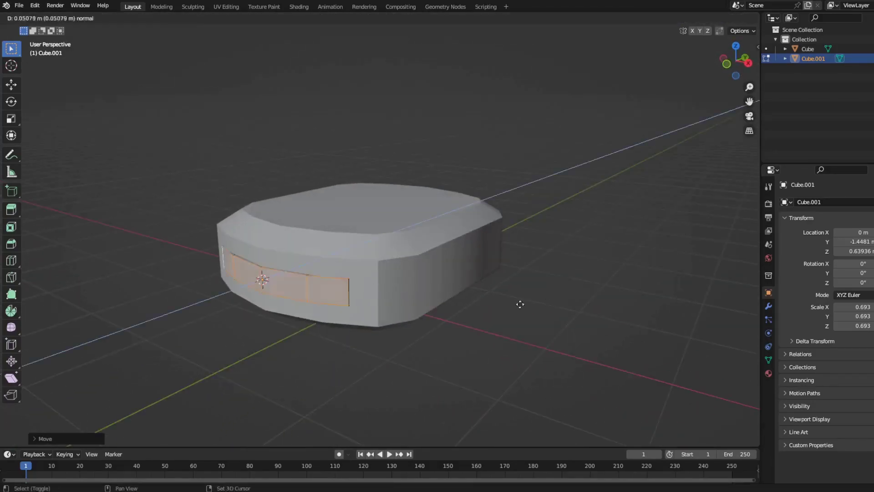
middle_click_drag(492, 346, 517, 328)
scroll(467, 278, "up", 3)
Step: Add a loop cut across the panel and dissolve the selected edge loop
key("ctrl+r")
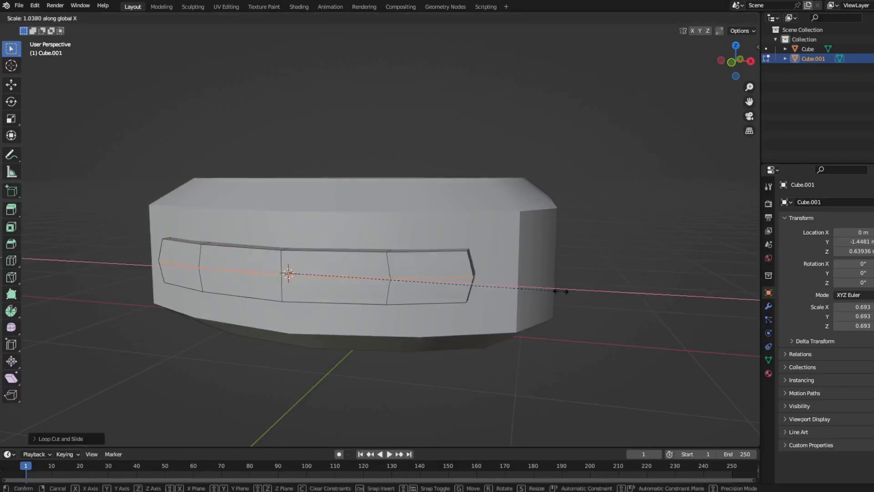
key("Tab")
middle_click_drag(680, 355, 535, 250)
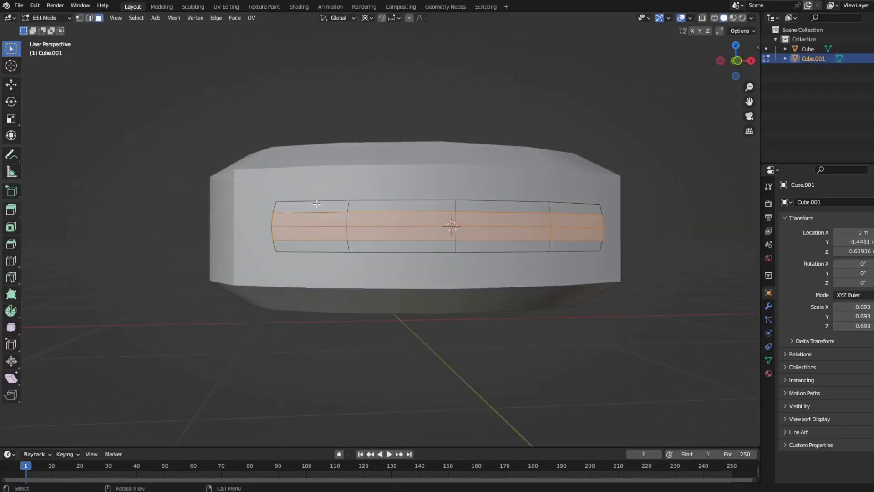
mouse_move(544, 216)
middle_mouse_down()
mouse_move(533, 273)
mouse_move(502, 283)
mouse_move(566, 256)
mouse_move(609, 288)
mouse_move(387, 223)
middle_mouse_up()
key("Tab")
key("Tab")
right_click(387, 223)
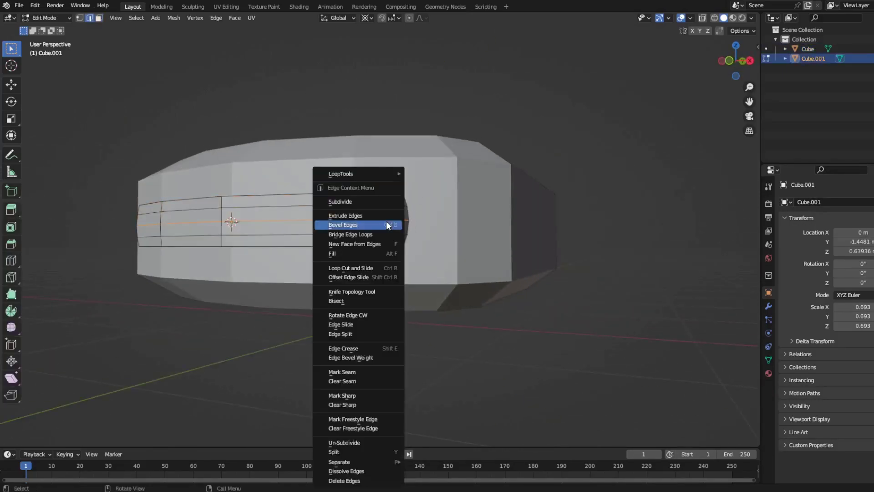
left_click(390, 225)
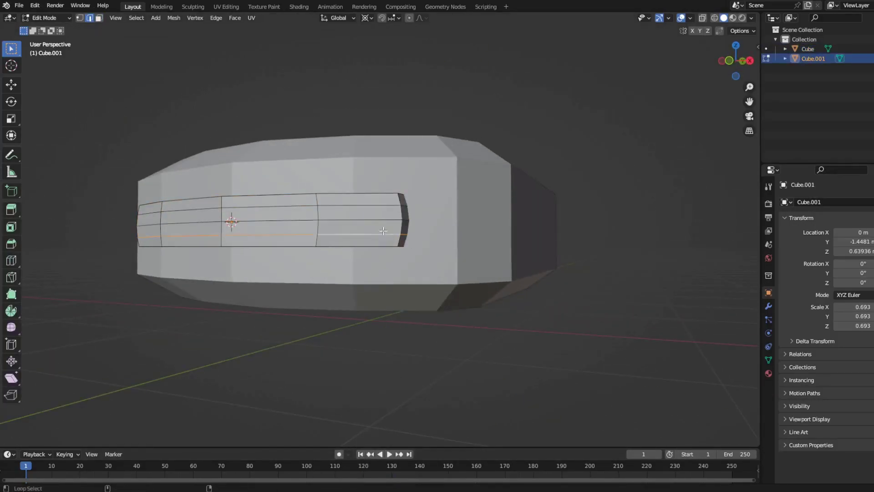
Step: Inset the panel's front strip faces and push them inward to form the recessed band
right_click(382, 230)
left_click(567, 459)
middle_click_drag(566, 460, 468, 285)
key("3")
left_click(577, 303, "alt")
middle_click_drag(577, 302, 521, 302)
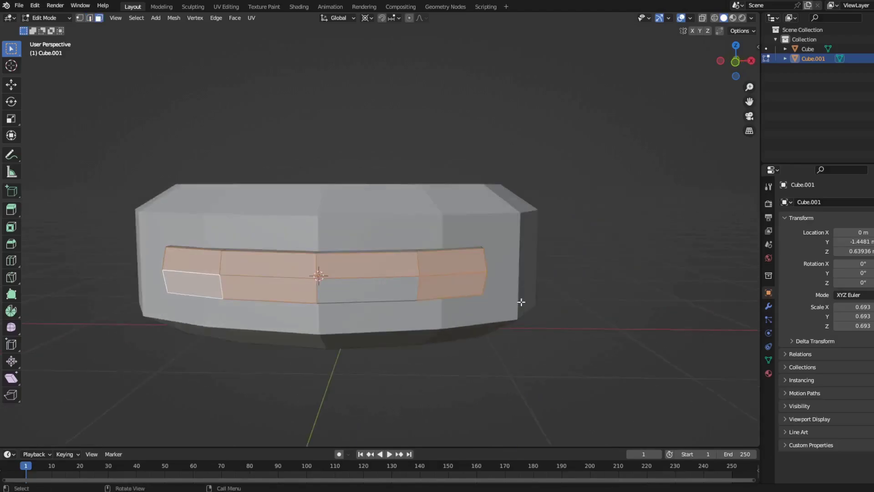
left_click(658, 326)
middle_click_drag(659, 326, 539, 351)
left_click(606, 343)
key("Tab")
scroll(595, 342, "down", 3)
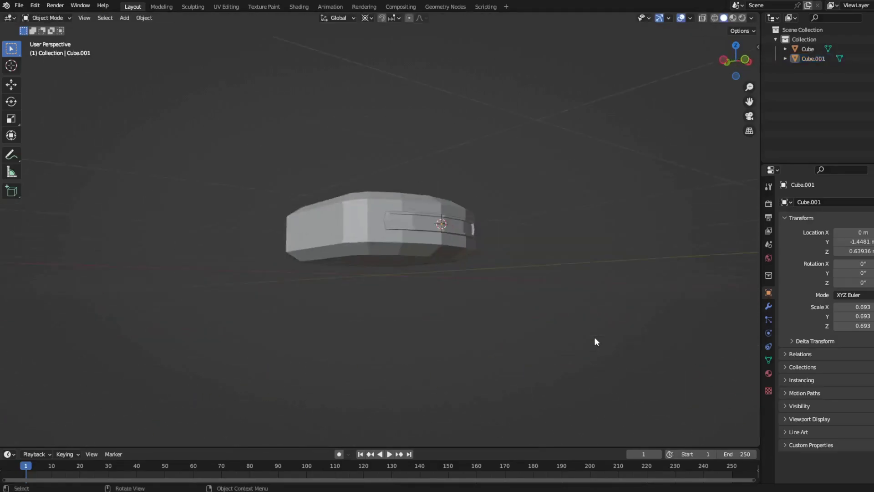
middle_click_drag(595, 341, 591, 455)
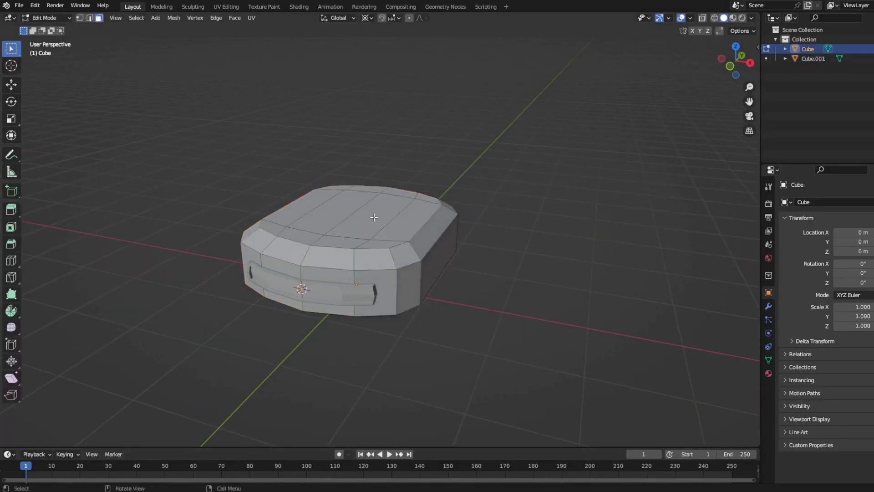
Step: Shrink the selected face band on the body
middle_click_drag(374, 217, 414, 210)
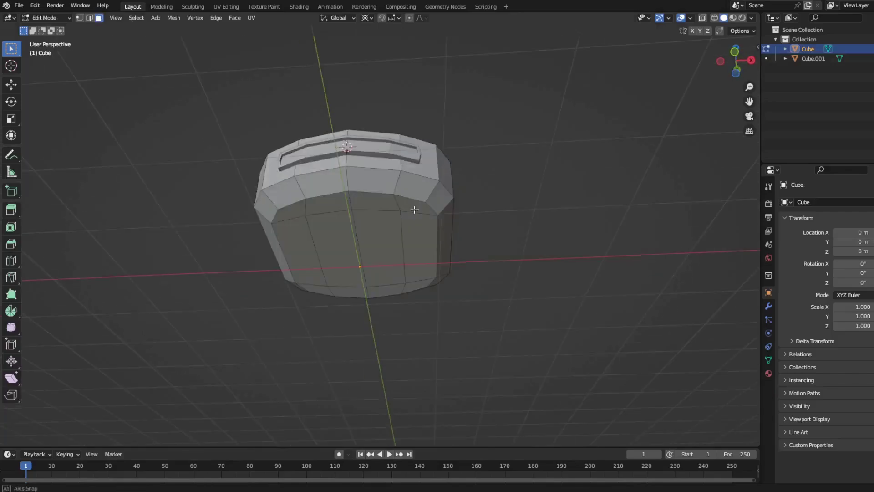
key("s")
left_click(589, 310)
mouse_move(377, 335)
middle_mouse_down()
mouse_move(384, 383)
mouse_move(455, 319)
middle_mouse_up()
Step: Duplicate the two top faces, separate them as Cube.002, and scale them down
key("shift+d")
left_click(499, 311)
right_click(500, 311)
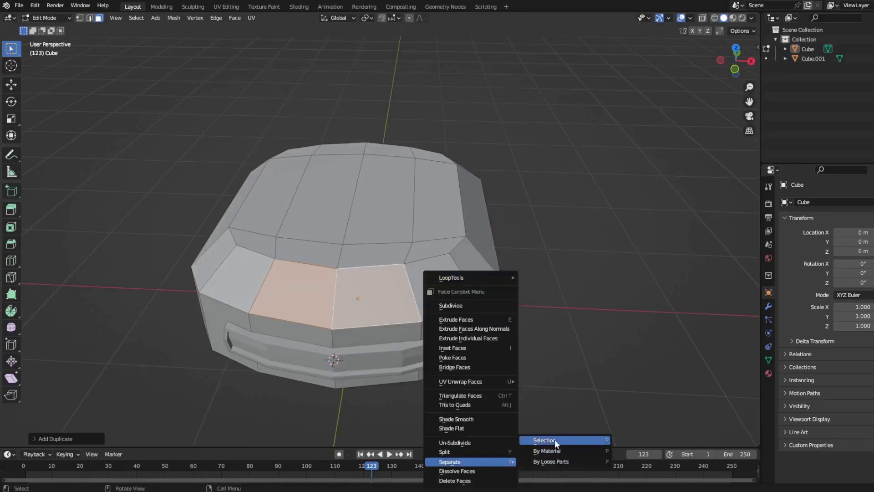
left_click(555, 441)
key("s")
left_click(550, 299)
Step: Select Cube.001's front panel faces and move the panel along the Y axis
key("Tab")
mouse_move(565, 259)
middle_mouse_down()
mouse_move(561, 330)
mouse_move(395, 345)
mouse_move(419, 317)
middle_mouse_up()
key("Tab")
middle_click_drag(498, 367, 321, 275)
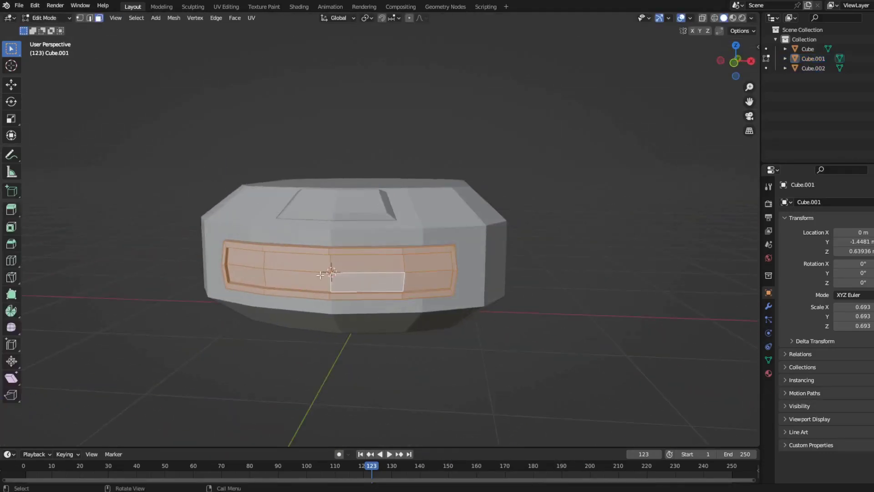
left_click_drag(407, 278, 407, 278)
mouse_move(408, 278)
middle_mouse_down()
mouse_move(433, 414)
mouse_move(565, 328)
middle_mouse_up()
key("Tab")
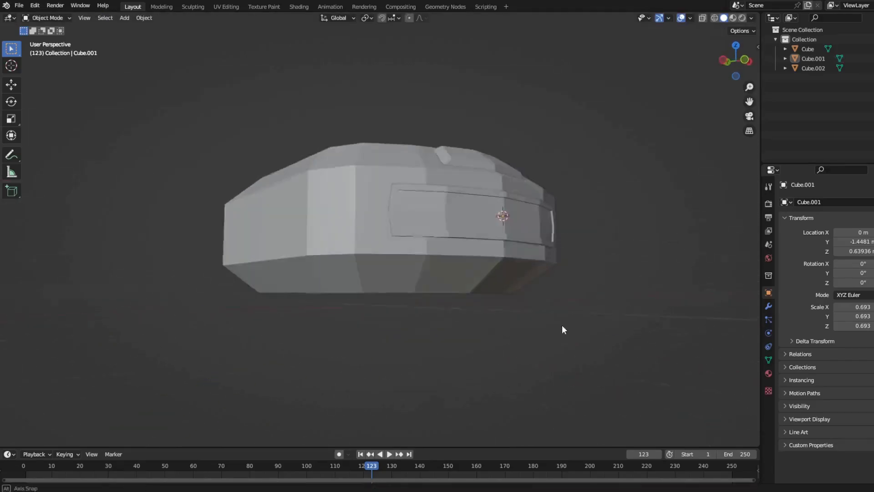
key("g")
key("y")
Step: Snap the 3D cursor to the centre of the body's top edge loop and add a Mesh Circle
left_click(598, 275)
mouse_move(598, 275)
middle_mouse_down()
mouse_move(562, 341)
mouse_move(398, 205)
middle_mouse_up()
key("Tab")
left_click(399, 205, "alt")
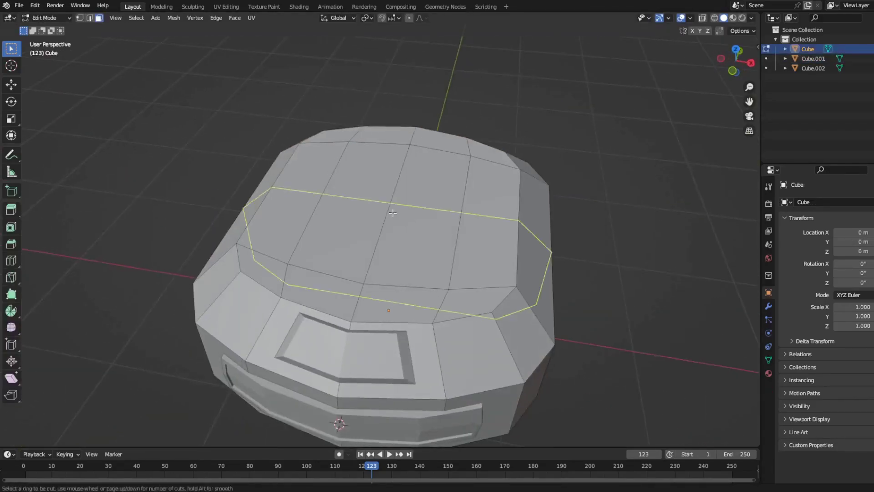
key("shift+s")
left_click(397, 255)
key("Tab")
key("shift+a")
Step: Add a plane at the 3D cursor after undoing a stray circle and cube
left_click(656, 257)
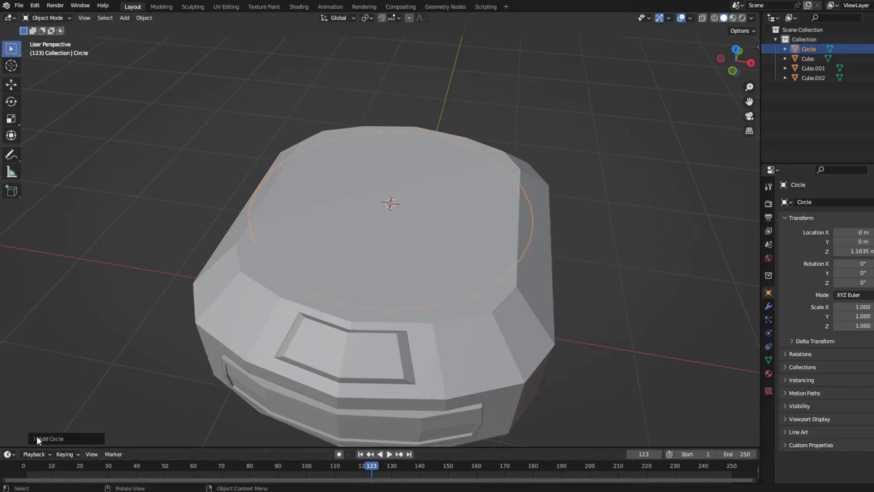
key("ctrl+z")
key("shift+a")
left_click(628, 237)
key("ctrl+z")
key("shift+a")
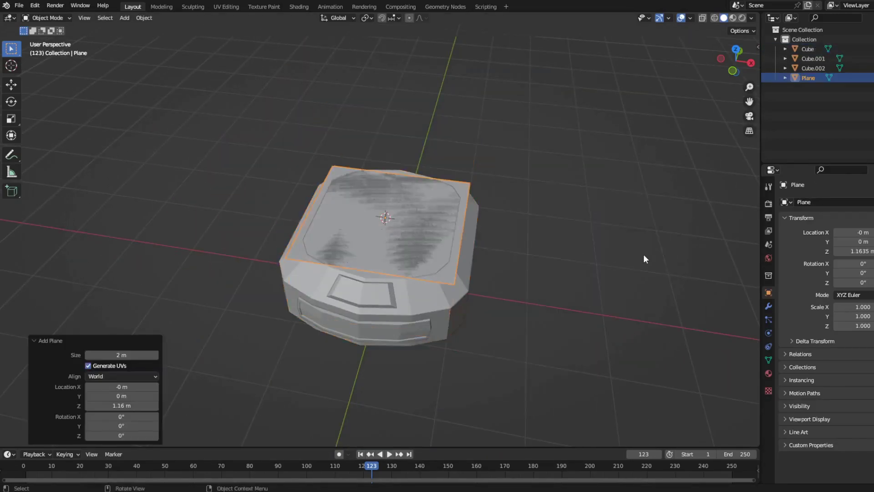
key("Tab")
Step: Loop-cut the plane, round it with LoopTools Circle, and shrink it to about half size
left_click(496, 235)
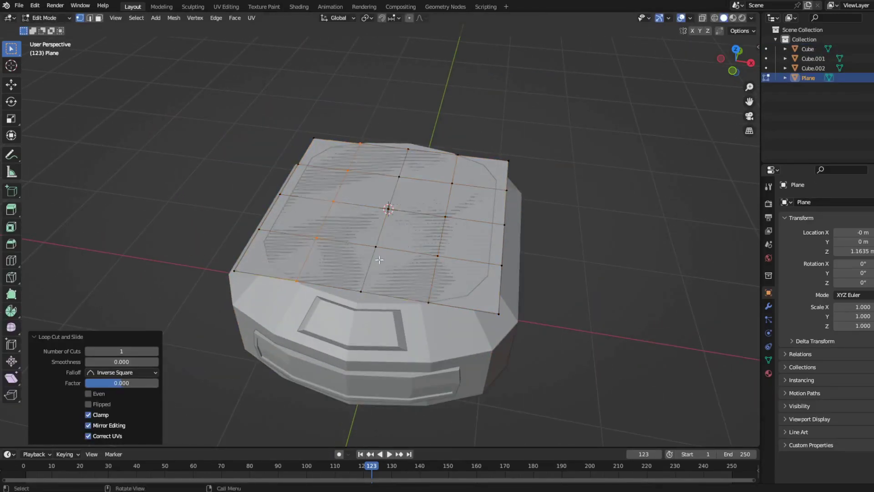
key("a")
key("n")
left_click(681, 44)
left_click(709, 67)
middle_click_drag(709, 68, 556, 195)
key("s")
left_click(560, 289)
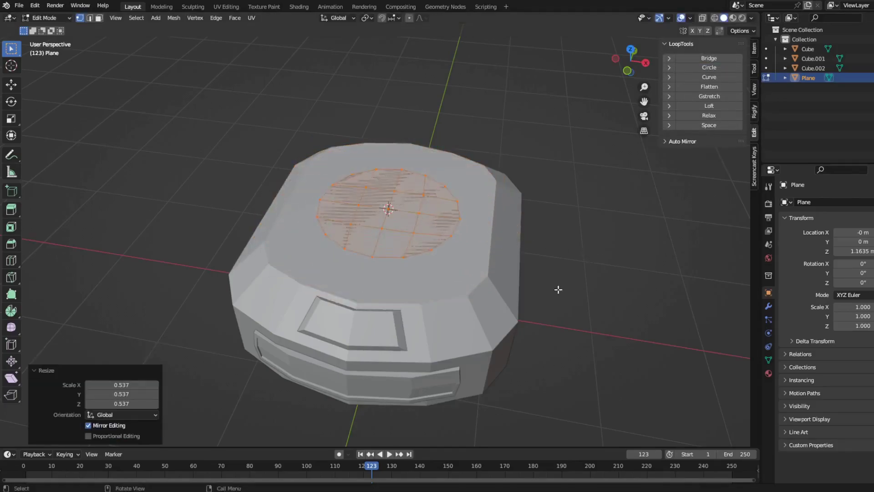
Step: Extrude and taper the circular face upward into successive dome rings
scroll(578, 338, "up", 2)
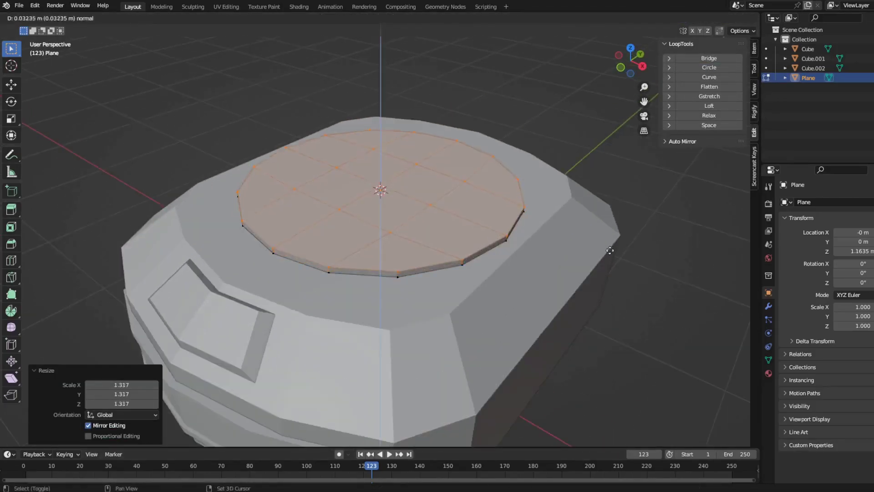
key("e")
left_click(592, 328)
middle_click_drag(591, 327, 610, 273)
key("s")
left_click(633, 264)
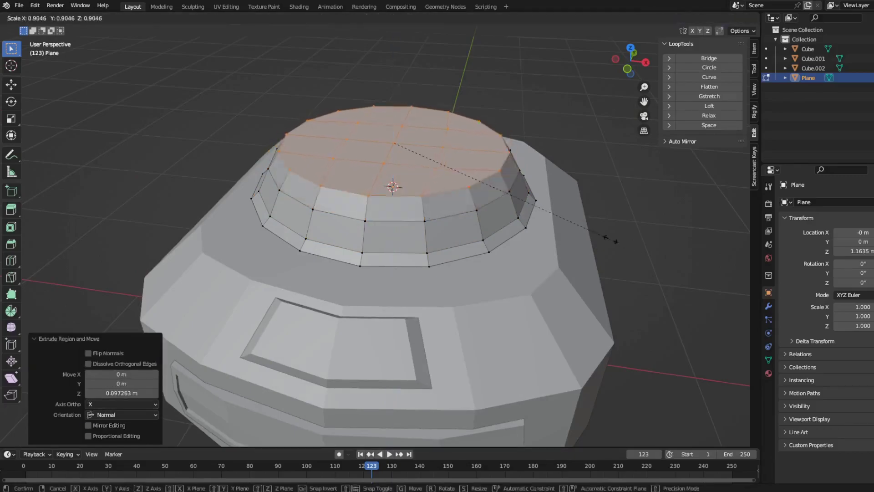
key("e")
left_click(611, 226)
key("s")
left_click(556, 197)
key("e")
right_click(557, 198)
Step: Lower the dome's top rows slightly and narrow the whole dome in width
middle_click_drag(556, 198, 651, 299)
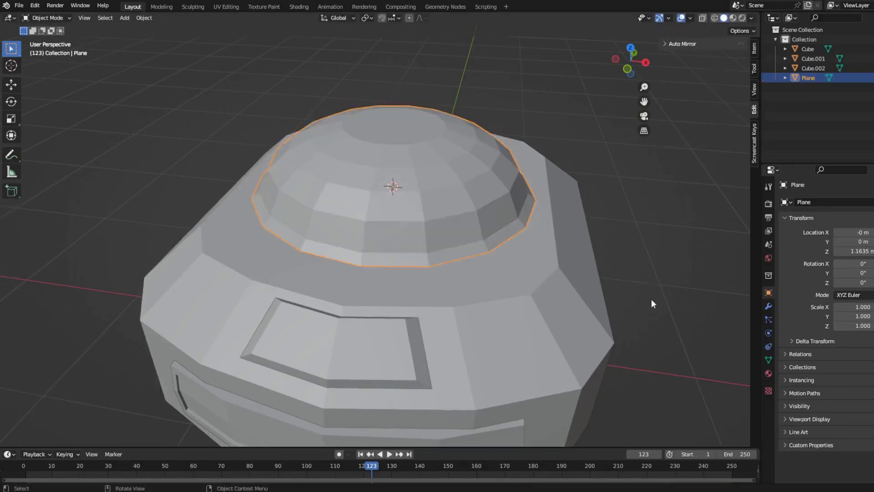
key("KP_1")
left_click_drag(523, 154, 261, 65)
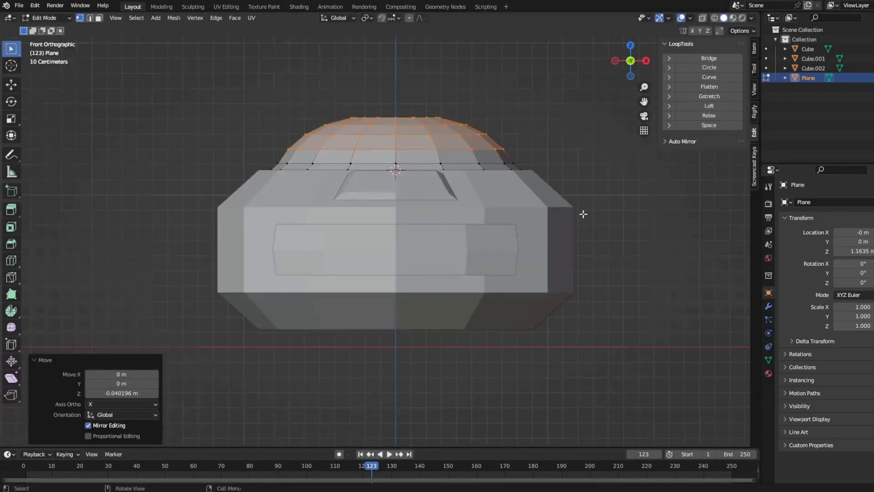
middle_click_drag(581, 211, 502, 211)
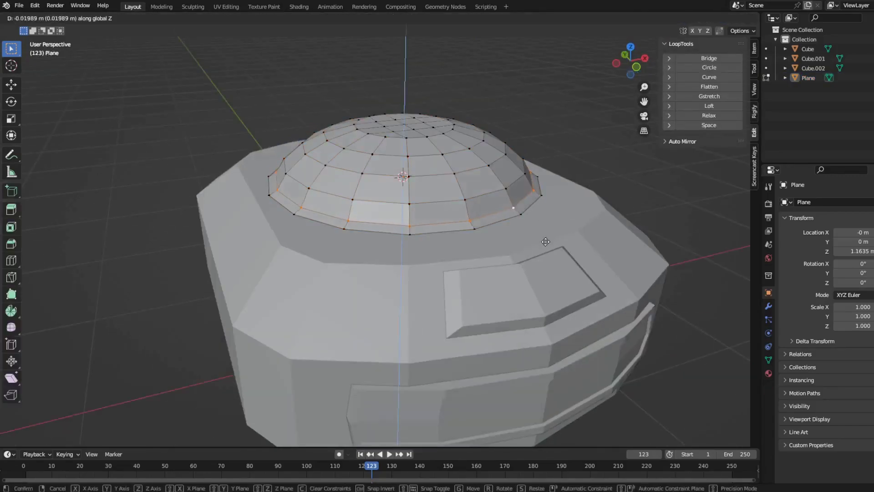
left_click(545, 241)
middle_click_drag(546, 241, 526, 188)
scroll(409, 187, "down", 3)
key("ctrl+l")
key("s")
left_click(476, 154)
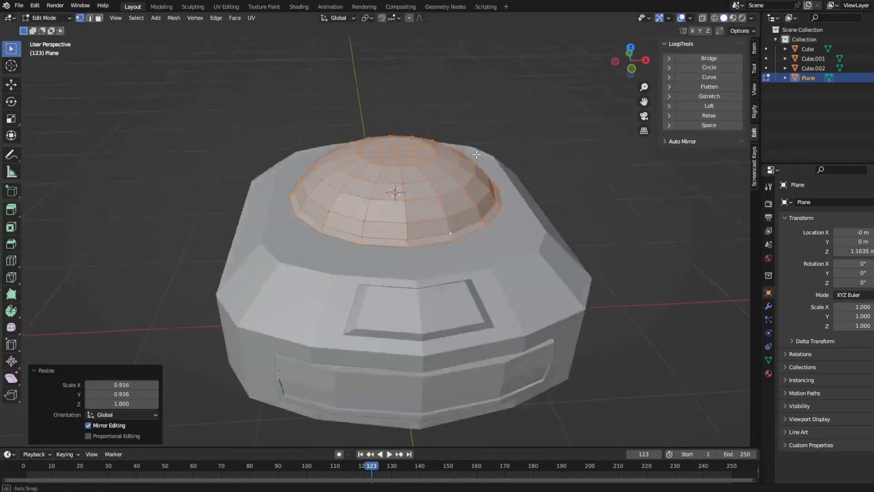
Step: Raise the dome's top row vertically with smooth proportional falloff
key("KP_1")
left_click_drag(351, 111, 444, 137)
key("o")
key("g")
key("z")
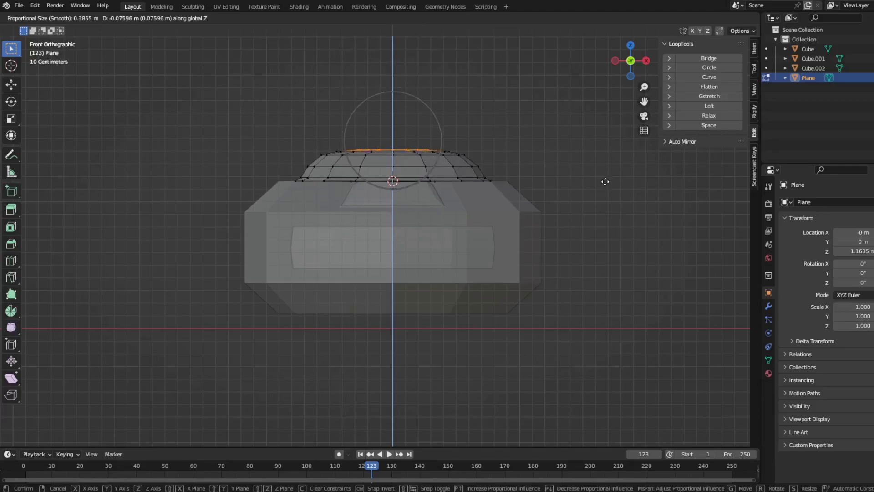
left_click(605, 181)
mouse_move(605, 182)
middle_mouse_down()
mouse_move(592, 214)
mouse_move(413, 207)
middle_mouse_up()
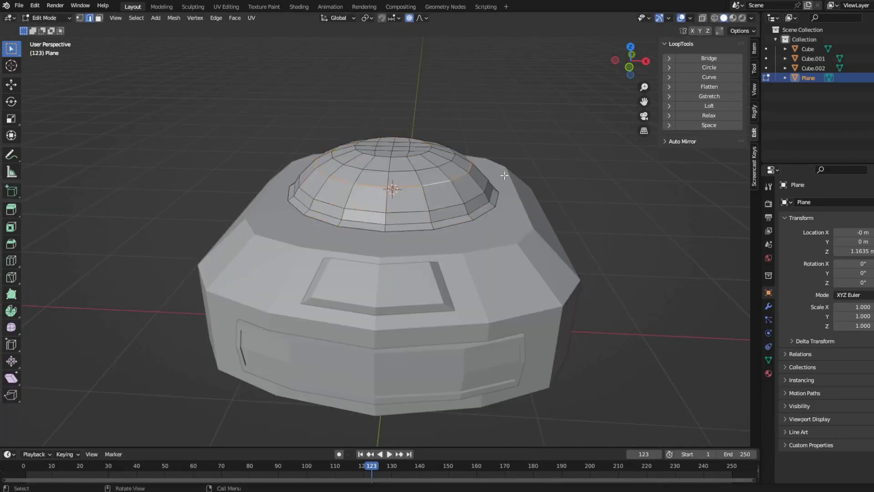
left_click(437, 174, "alt")
key("3")
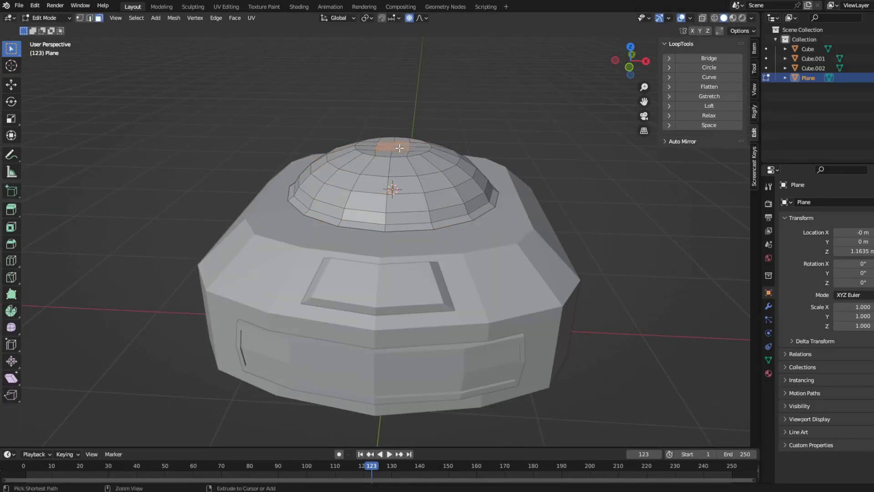
Step: Lift all objects slightly along Z and reset their origins
key("Tab")
key("KP_1")
scroll(473, 284, "down", 3)
key("a")
key("g")
key("z")
left_click(523, 228)
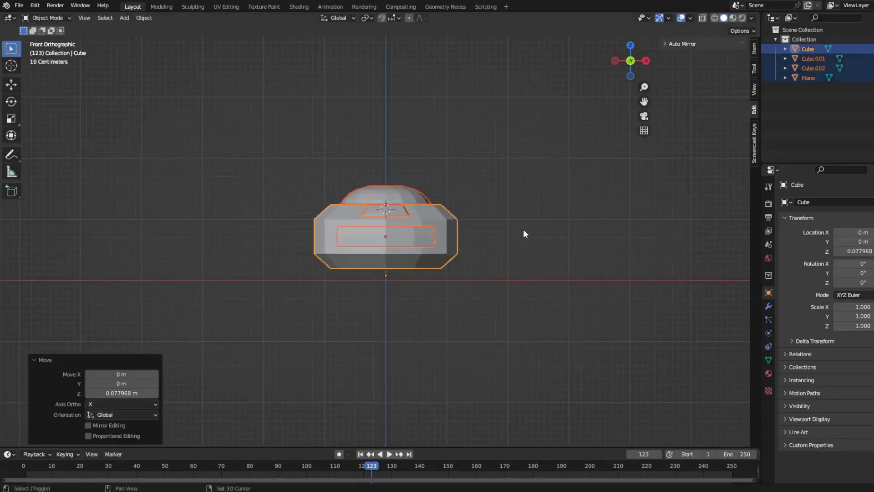
right_click(523, 229)
left_click(587, 285)
middle_click_drag(586, 284, 477, 261)
Step: Add a new cube beside the robot body
left_click(403, 269)
key("Tab")
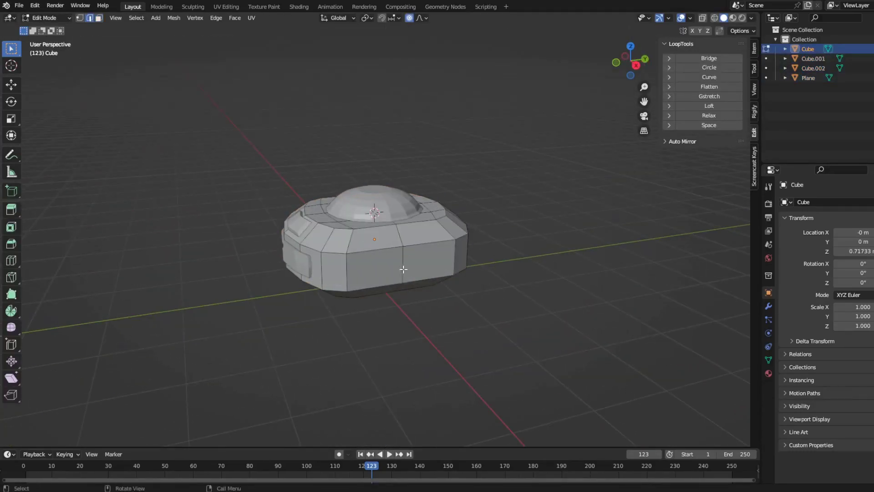
key("Tab")
key("shift+a")
left_click(599, 247)
Step: Place the cube right of the body and raise its bottom edges in X-ray front view
key("Tab")
mouse_move(533, 288)
middle_mouse_down()
mouse_move(551, 279)
mouse_move(657, 287)
middle_mouse_up()
key("KP_1")
key("alt+z")
left_click_drag(564, 285, 401, 314)
key("g")
key("z")
left_click(613, 300)
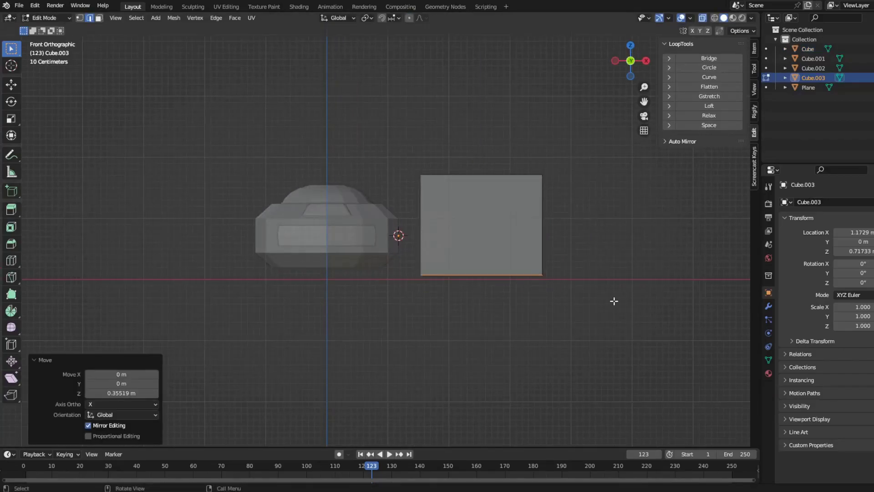
Step: Narrow the cube from its right side and shift it horizontally
left_click_drag(514, 157, 679, 279)
key("g")
key("x")
left_click(531, 303)
key("a")
key("g")
key("x")
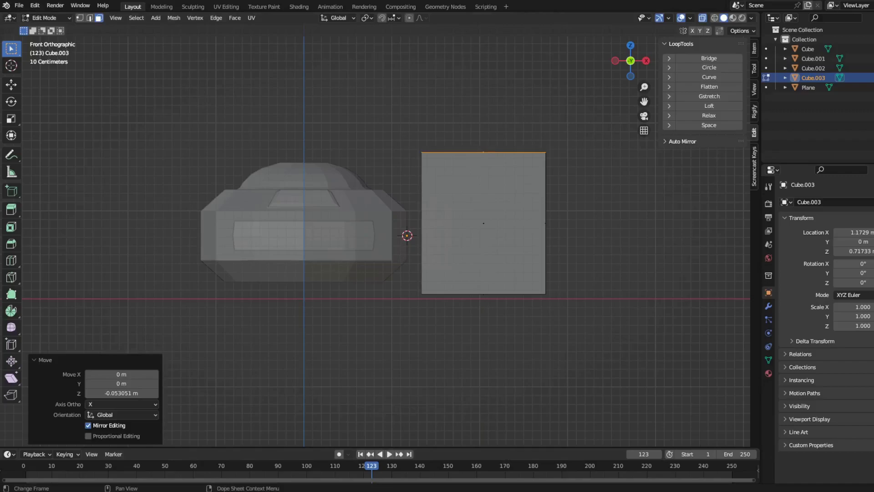
Step: Add two vertical and two horizontal loop cuts through the cube
key("ctrl+r")
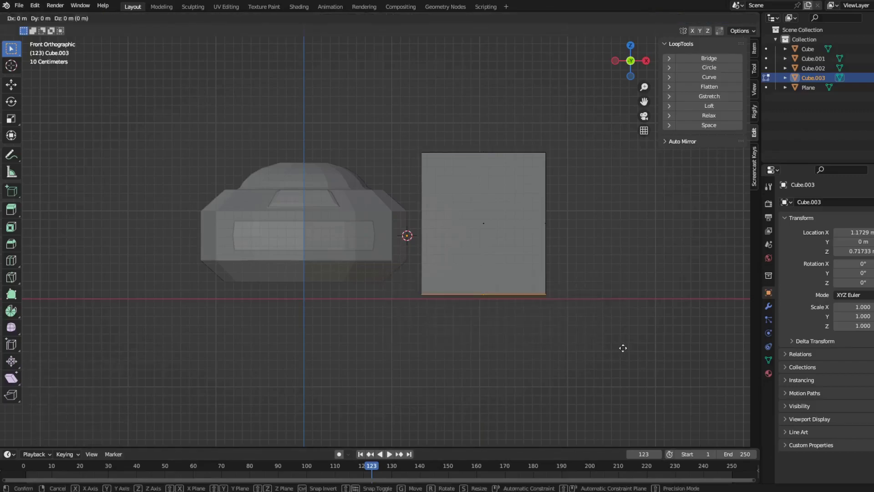
scroll(518, 293, "up", 1)
left_click(519, 293)
scroll(527, 224, "up", 1)
left_click(501, 241)
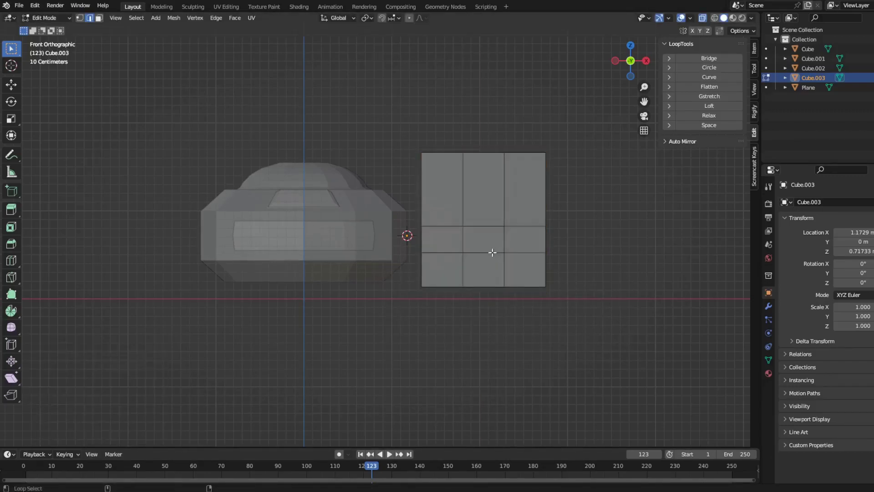
Step: Delete the bottom middle faces to cut a notch, forming a two-legged arch
key("alt+a")
middle_click_drag(553, 310, 455, 296)
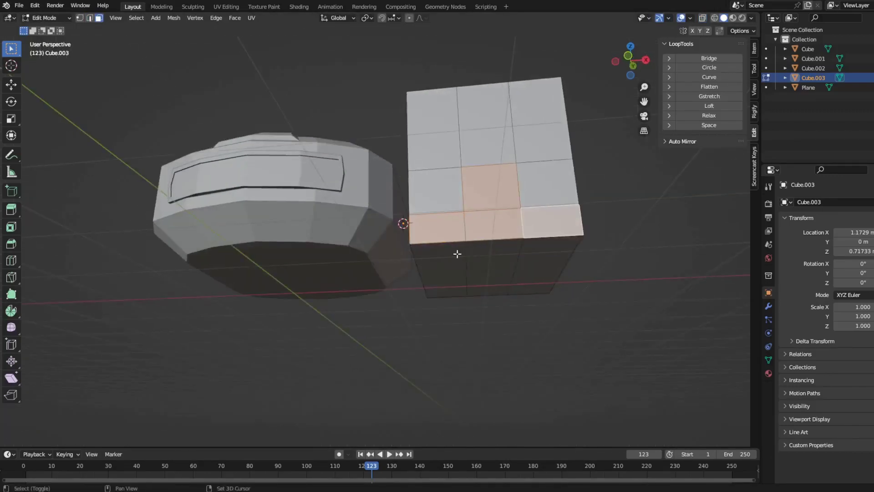
right_click(373, 381)
left_click(373, 380)
key("Tab")
middle_click_drag(429, 384, 517, 391)
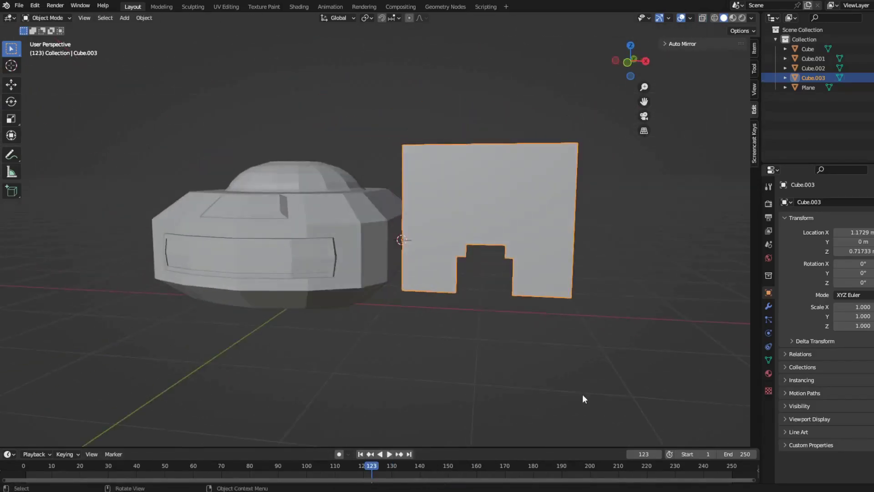
middle_click_drag(582, 394, 549, 292)
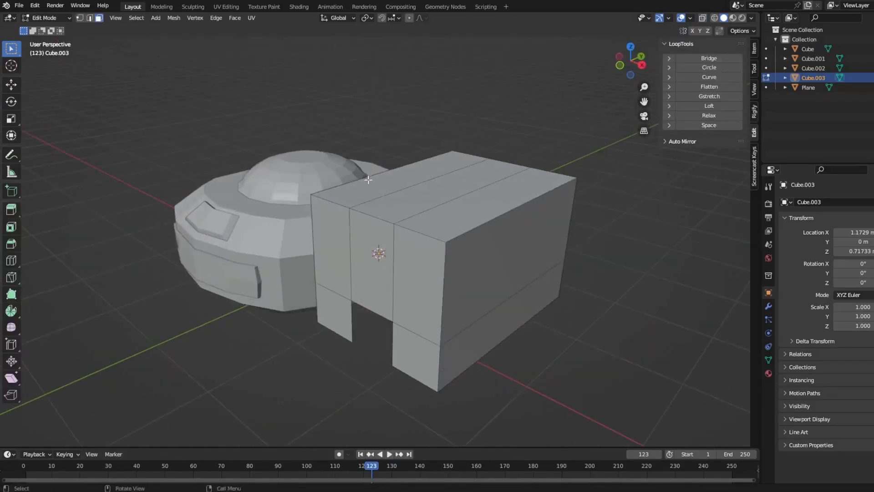
key("2")
mouse_move(378, 253)
middle_mouse_down()
mouse_move(384, 293)
mouse_move(359, 267)
middle_mouse_up()
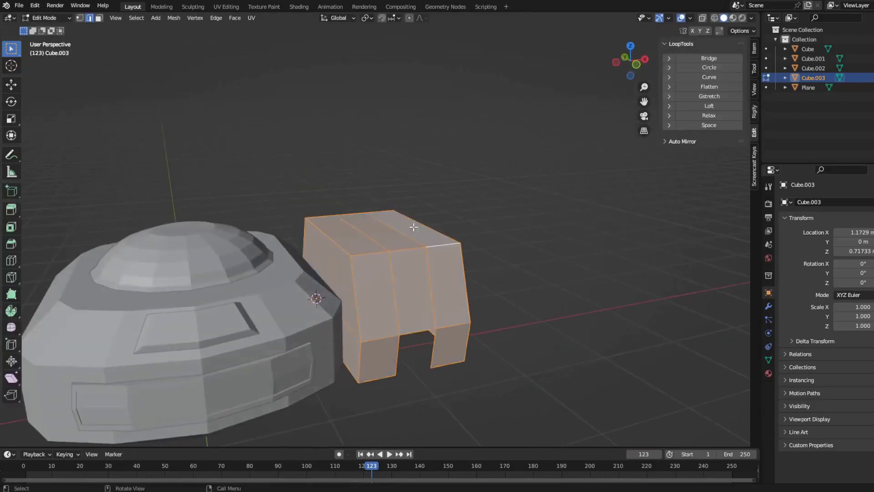
Step: Add a middle loop cut and round the side faces into a flattened circular patch
middle_click_drag(422, 307, 319, 274)
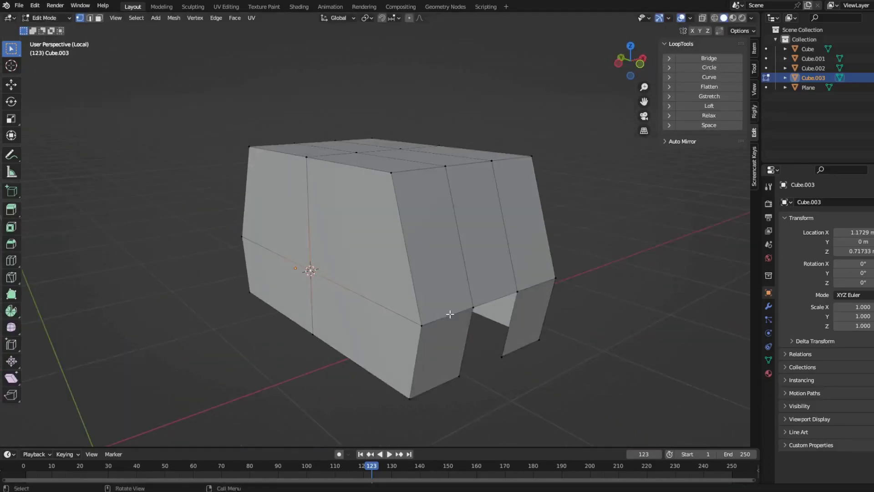
key("ctrl+r")
left_click(254, 255)
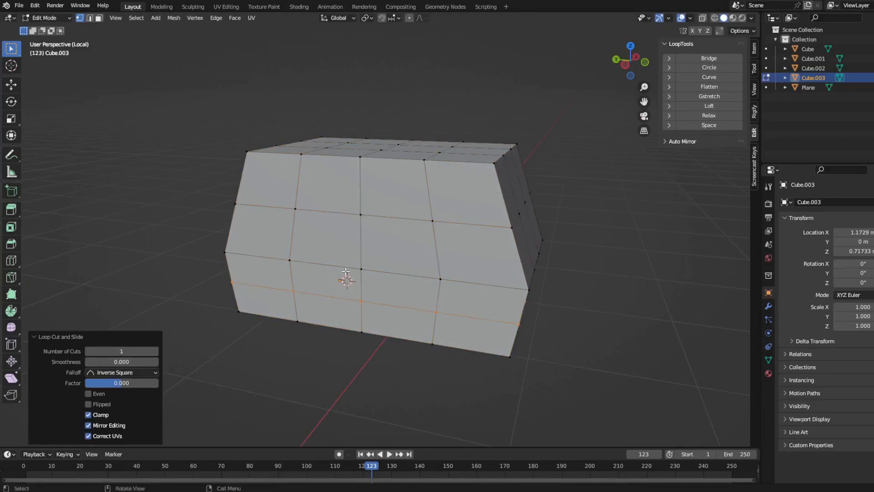
left_click(708, 67)
middle_click_drag(630, 307, 518, 309)
key("s")
key("y")
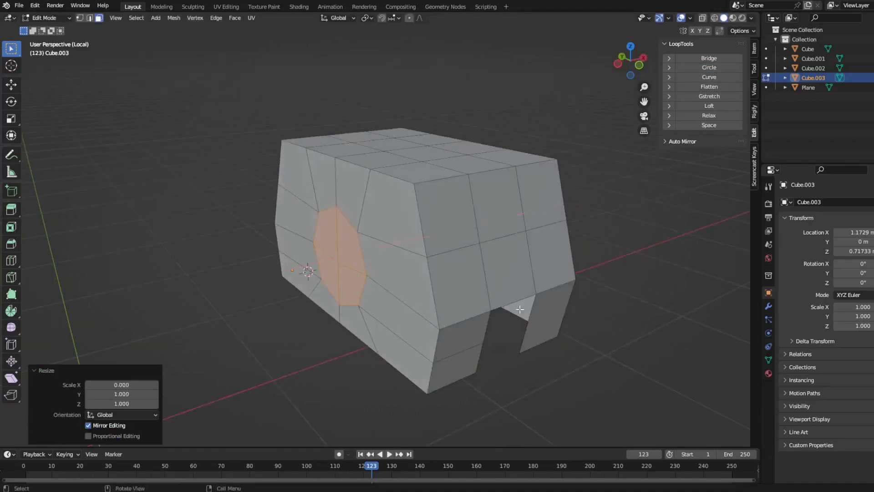
Step: Extrude the round patch into a connector toward the body and slide the block sideways
key("ctrl+KP_3")
key("KP_Divide")
key("e")
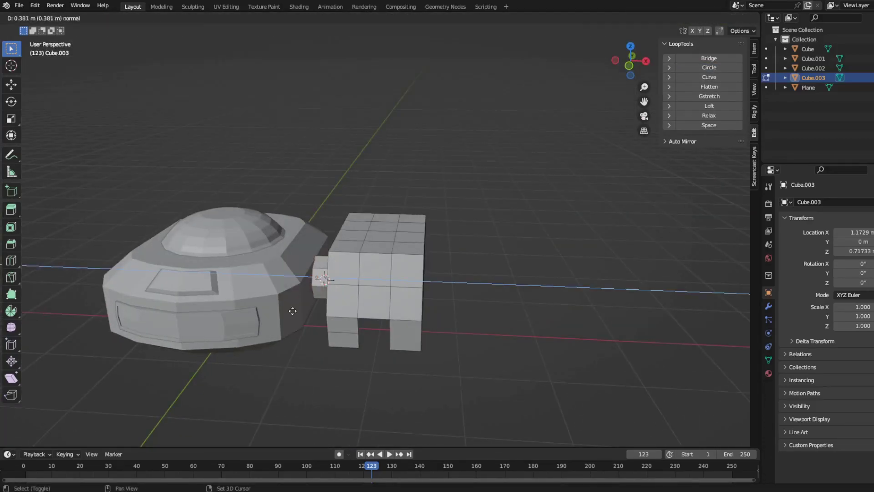
left_click(292, 310)
key("a")
key("g")
key("x")
left_click(449, 326)
Step: Adjust the block's height and taper its top faces
key("KP_1")
key("g")
key("z")
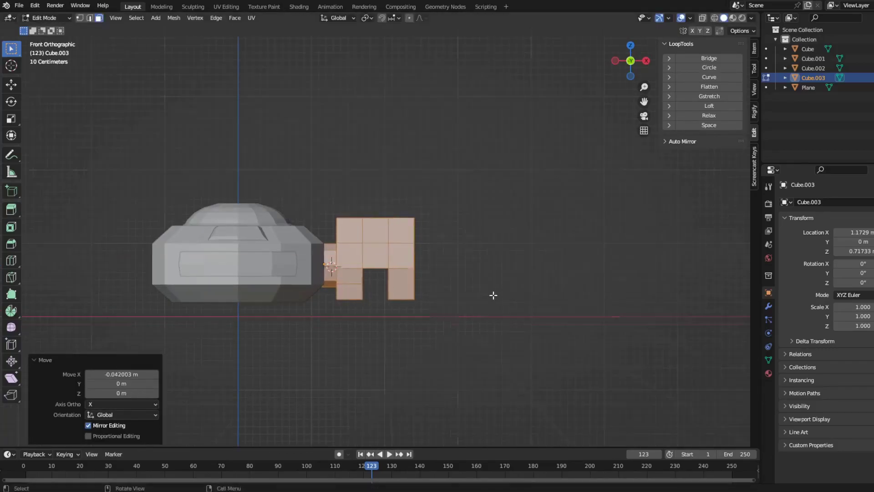
middle_click_drag(493, 294, 529, 218)
left_click(320, 219)
key("g")
key("z")
left_click(529, 217)
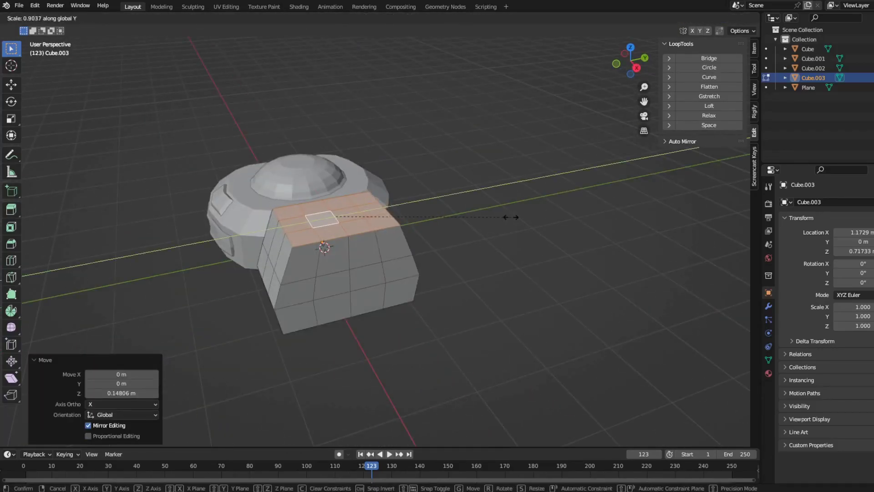
left_click(510, 217)
key("a")
middle_click_drag(510, 217, 482, 259)
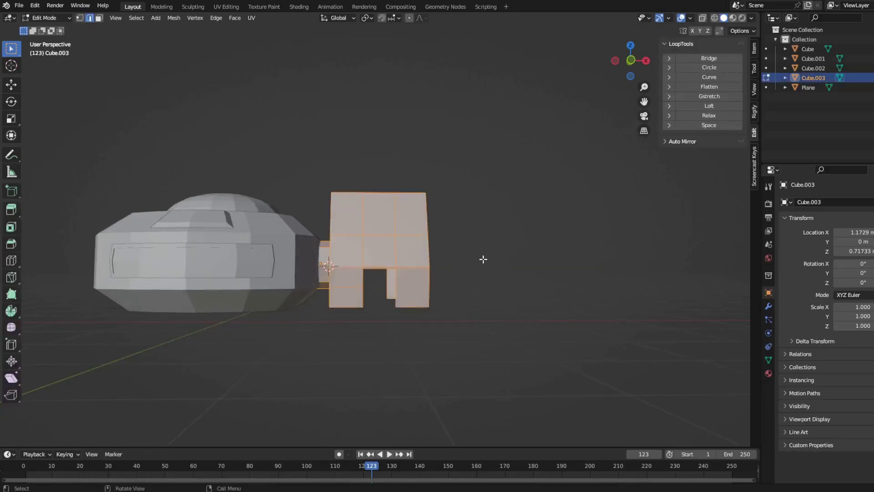
Step: Shrink the connector's cross-section and lift it slightly
key("s")
key("shift+x")
left_click(415, 316)
key("KP_1")
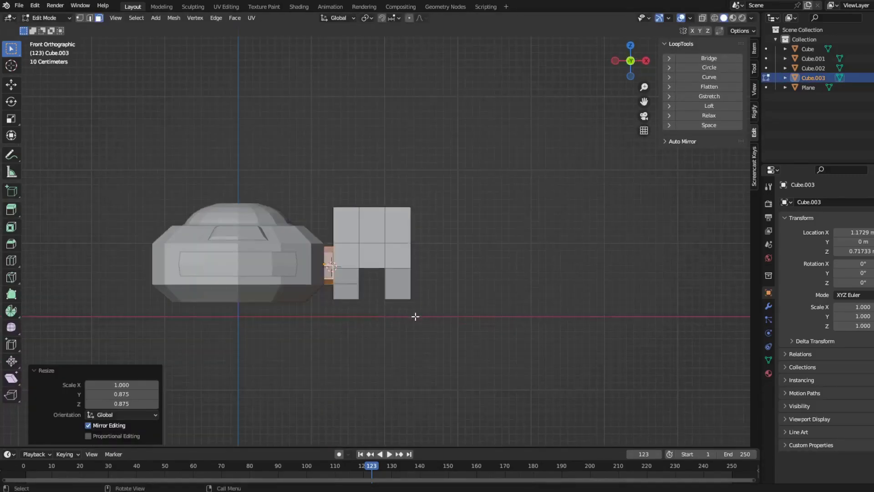
key("g")
key("z")
left_click(507, 319)
left_click(456, 307)
Step: Apply the block's location transform and add a Mirror modifier from Modifier Properties
key("Tab")
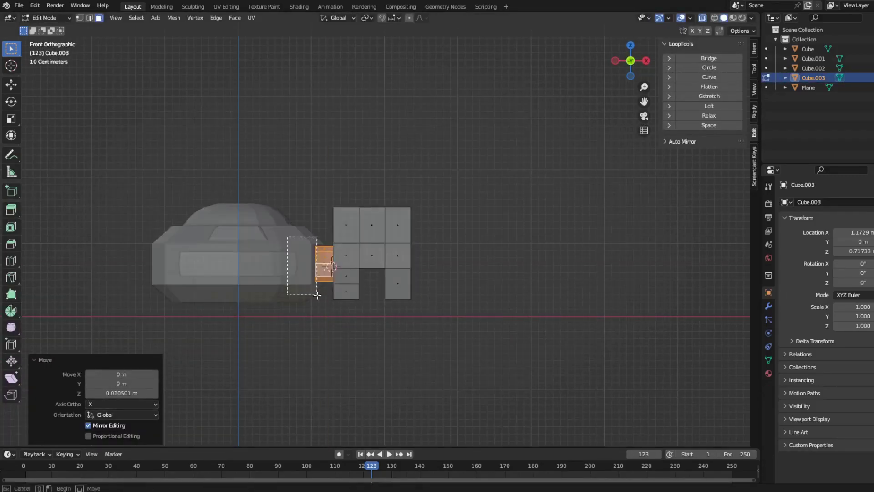
key("ctrl+a")
left_click(433, 301)
middle_click_drag(433, 301, 526, 312)
left_click(769, 305)
left_click(823, 201)
Step: Add a Mirror modifier to the side block, then start editing its mesh
left_click(713, 314)
scroll(603, 357, "down", 3)
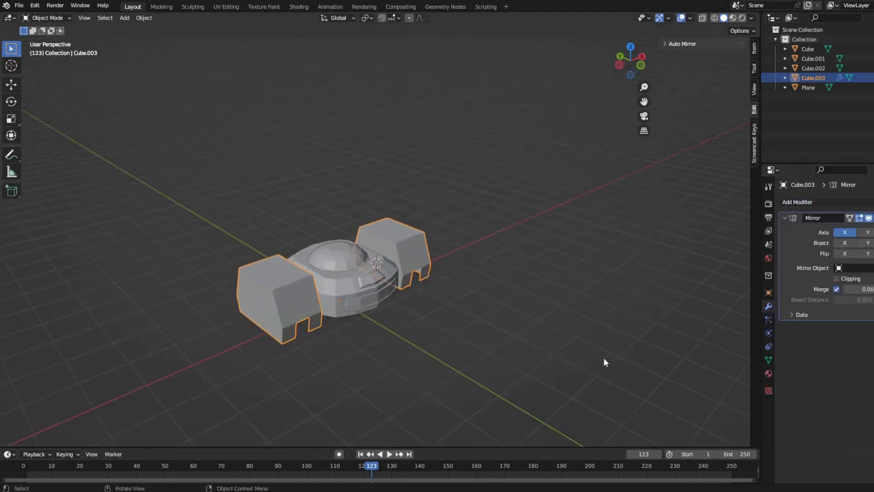
mouse_move(603, 357)
middle_mouse_down()
mouse_move(492, 298)
mouse_move(380, 444)
mouse_move(477, 283)
mouse_move(496, 291)
middle_mouse_up()
left_click(410, 273)
key("Tab")
scroll(360, 282, "up", 4)
mouse_move(360, 282)
middle_mouse_down()
mouse_move(415, 343)
mouse_move(455, 350)
middle_mouse_up()
Step: Stretch the side block's geometry along the Y axis so it runs deeper
key("s")
key("y")
left_click(526, 389)
mouse_move(528, 408)
middle_mouse_down()
mouse_move(386, 260)
mouse_move(364, 254)
mouse_move(370, 243)
mouse_move(409, 293)
mouse_move(556, 278)
middle_mouse_up()
key("s")
left_click(156, 299)
scroll(422, 197, "down", 5)
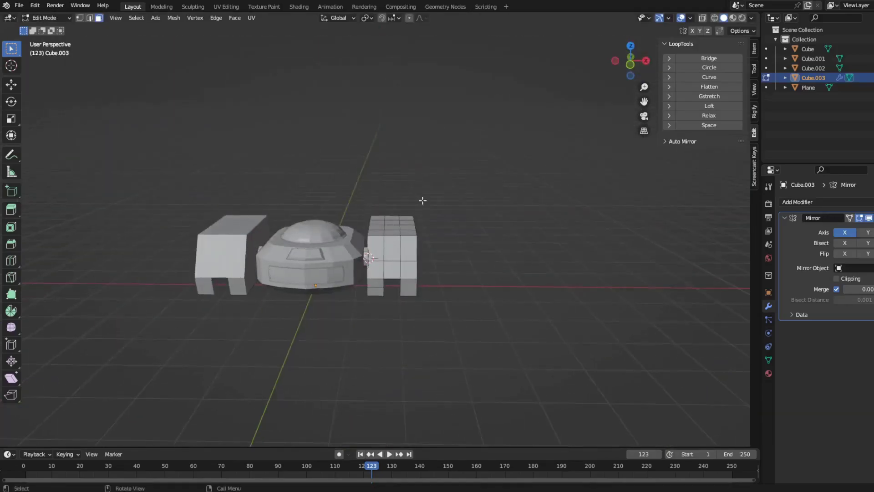
middle_click_drag(422, 197, 400, 238)
Step: Box-select the right side block's geometry in a front see-through view
key("g")
key("z")
left_click(500, 341)
key("Tab")
middle_click_drag(501, 342, 548, 284)
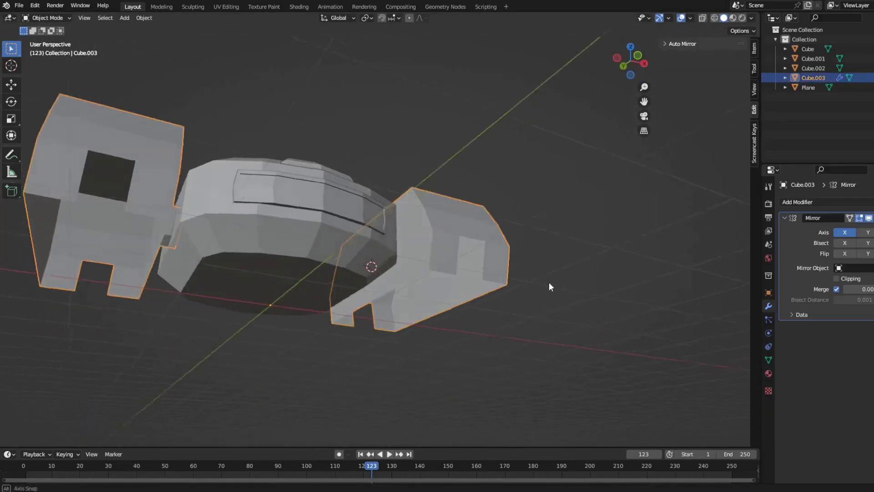
key("Tab")
key("KP_1")
left_click_drag(363, 197, 534, 374)
key("Tab")
middle_click_drag(515, 283, 569, 254)
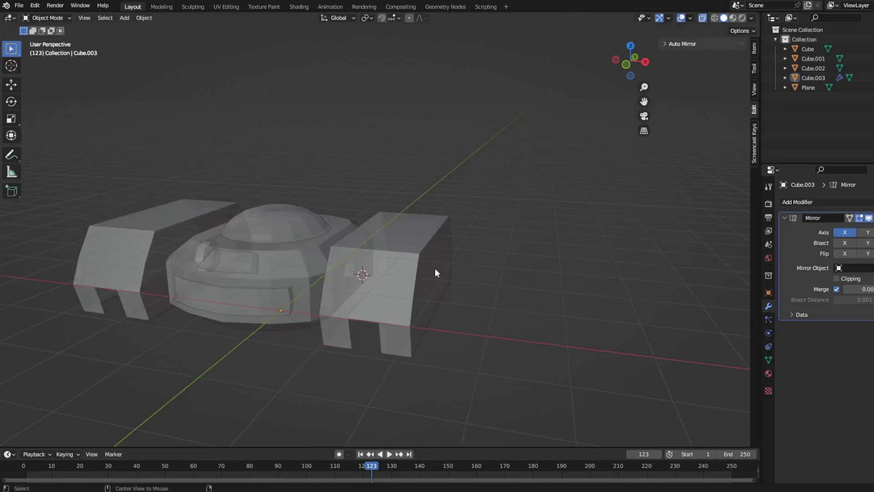
Step: In face select mode, pick faces on the side block's outer side
key("Tab")
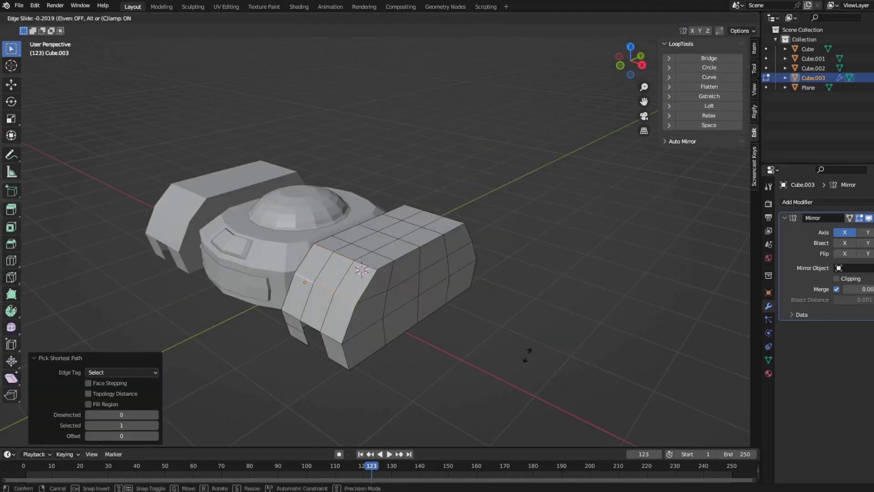
key("3")
middle_click_drag(529, 349, 500, 448)
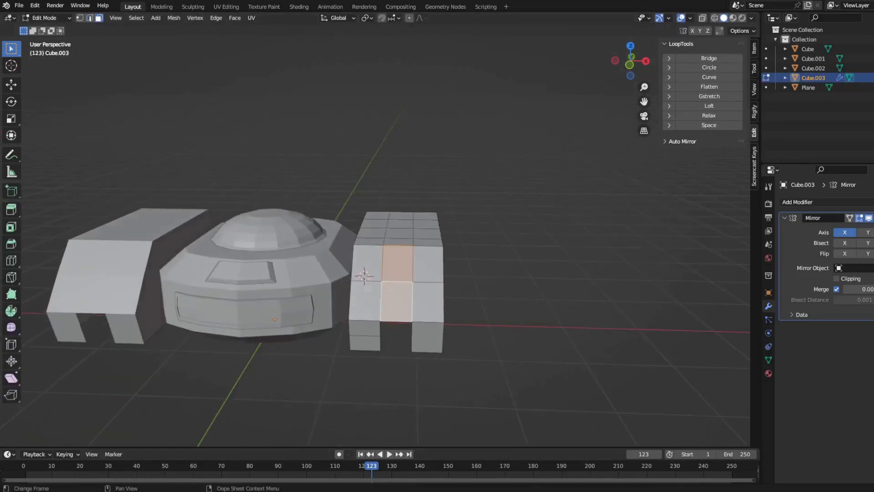
middle_click_drag(460, 291, 516, 327)
left_click(293, 241, "ctrl")
middle_click_drag(293, 241, 318, 273)
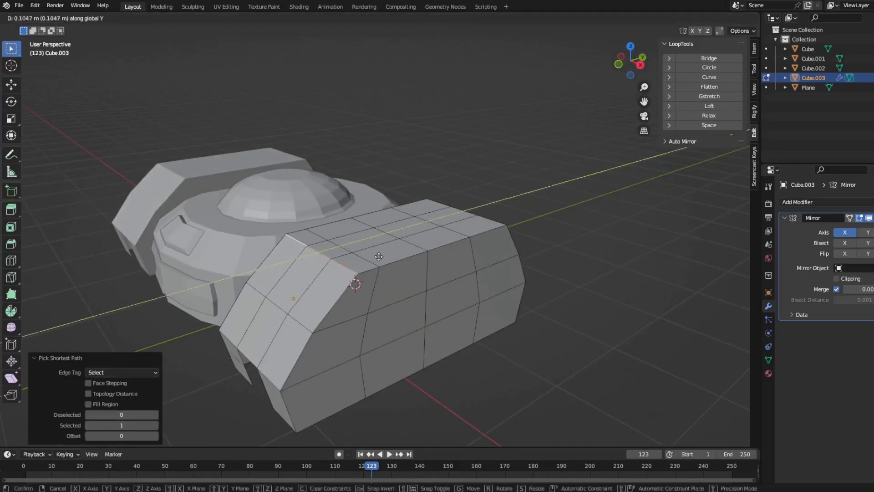
Step: Inset a groove panel into the side block's outer face
key("g")
left_click(355, 323)
key("g")
key("g")
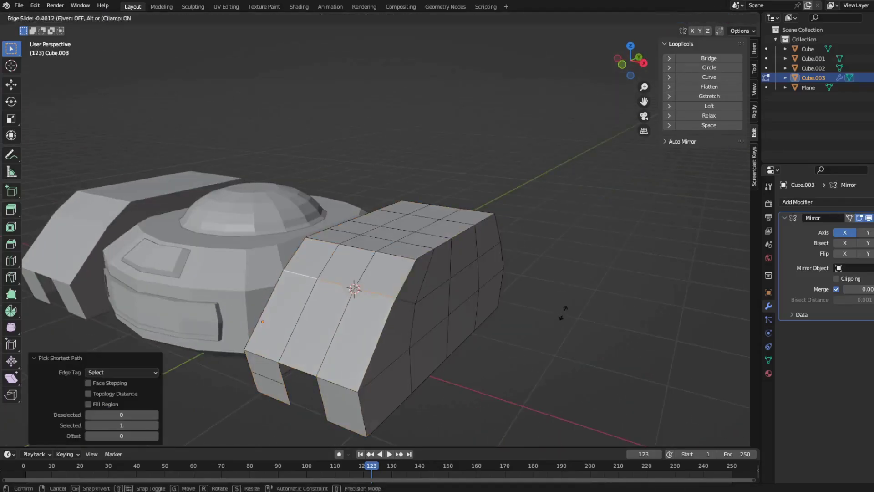
right_click(563, 317)
left_click(336, 304)
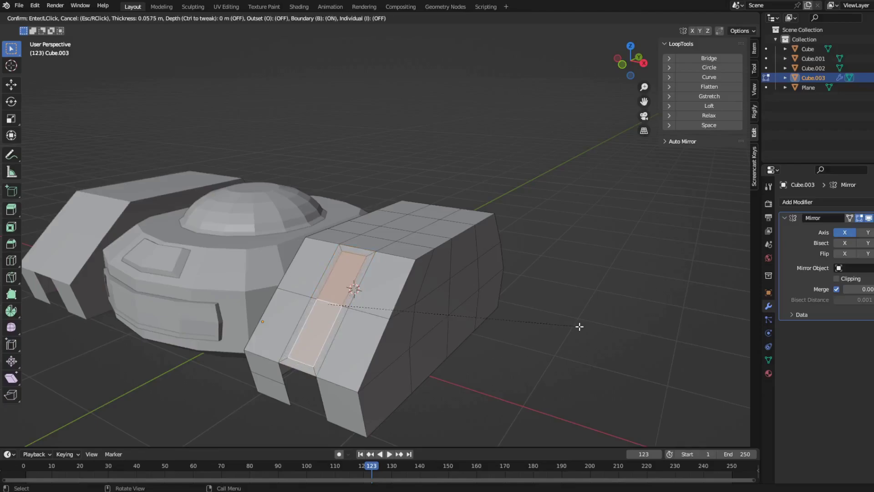
left_click(579, 326)
key("Tab")
middle_click_drag(579, 327, 549, 350)
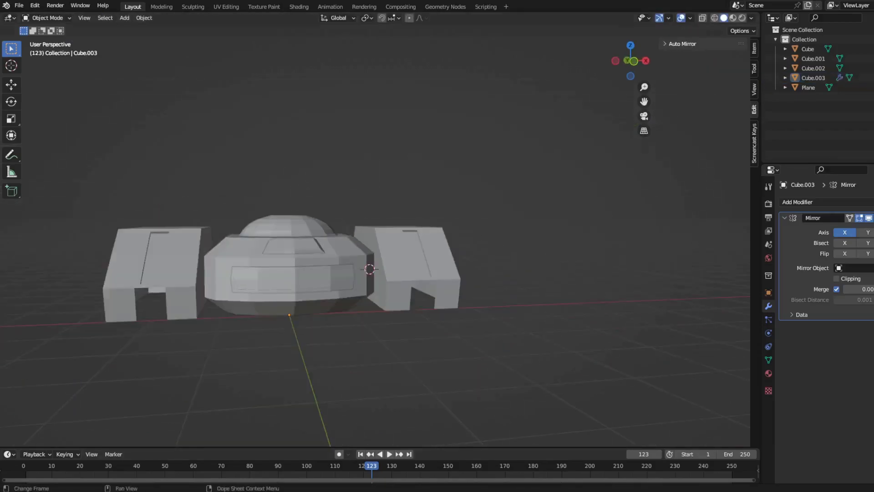
Step: Isolate the side block, slide a vertex, and select its two top faces
key("Tab")
middle_click_drag(346, 255, 330, 265)
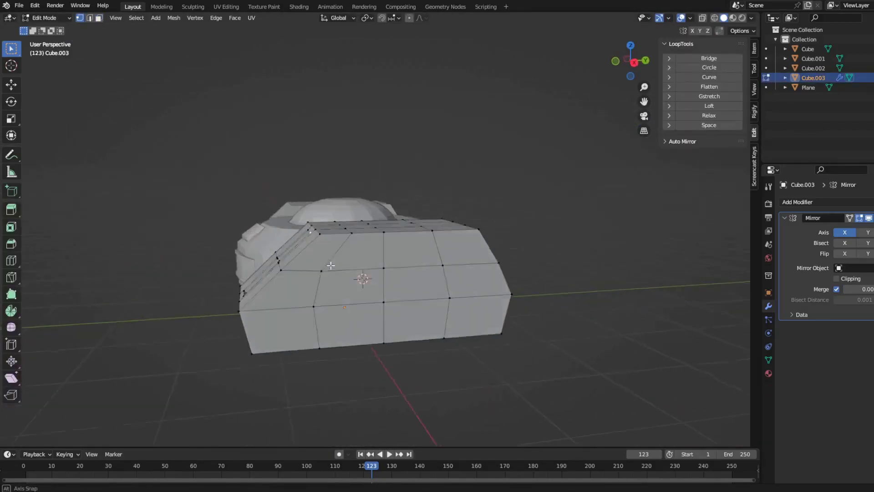
mouse_move(451, 254)
middle_mouse_down("alt")
mouse_move(399, 301)
mouse_move(373, 302)
mouse_move(370, 356)
middle_mouse_up("alt")
key("KP_Divide")
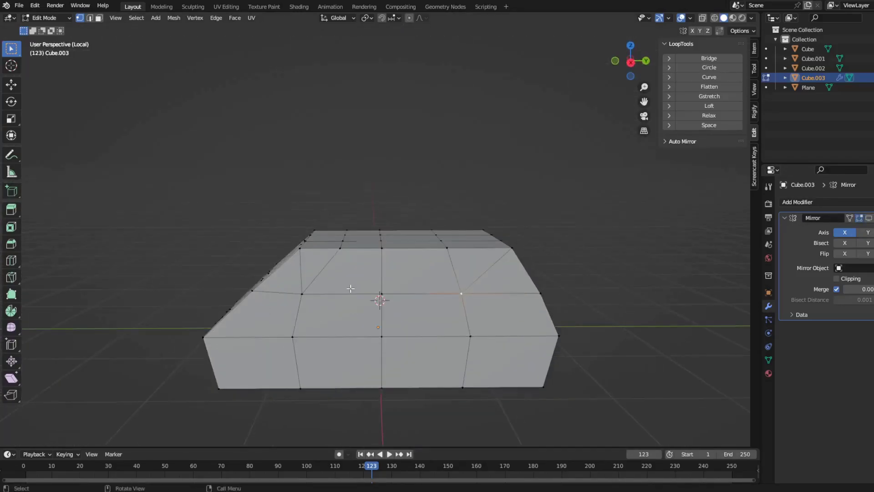
left_click(400, 358)
left_click(328, 280)
left_click(405, 280, "shift")
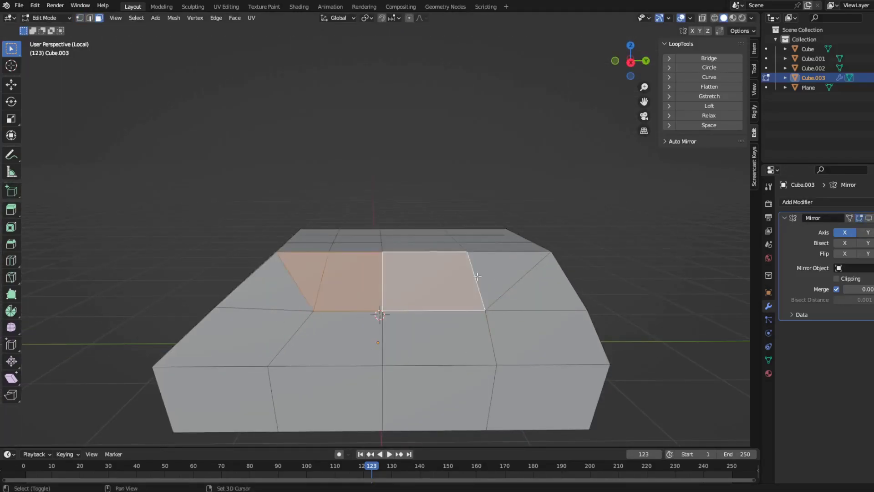
middle_click_drag(405, 280, 469, 271)
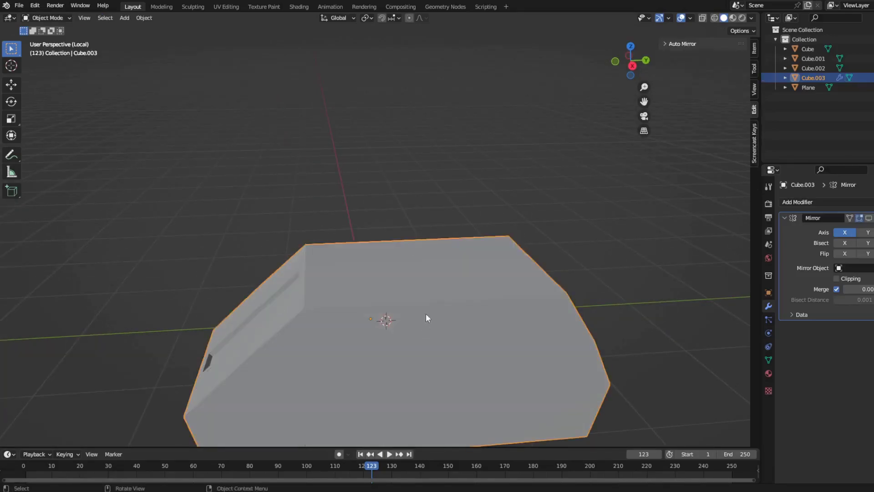
Step: Separate the selected top faces into their own armour plate object
right_click(424, 283)
left_click(501, 446)
key("Tab")
left_click(444, 318)
key("KP_Divide")
middle_click_drag(444, 318, 506, 315)
Step: Set the plate's origin to its selected face using the 3D cursor
key("Tab")
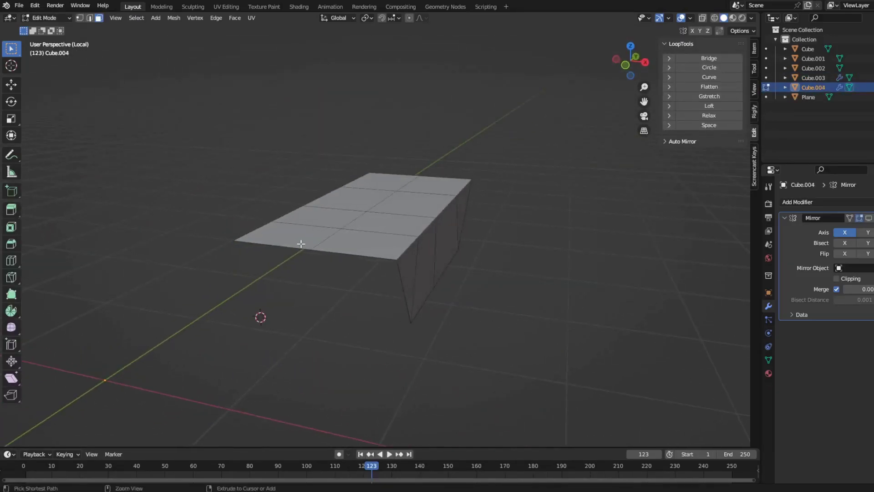
left_click(263, 230)
right_click(389, 210)
middle_click_drag(389, 211, 383, 388)
key("shift+s")
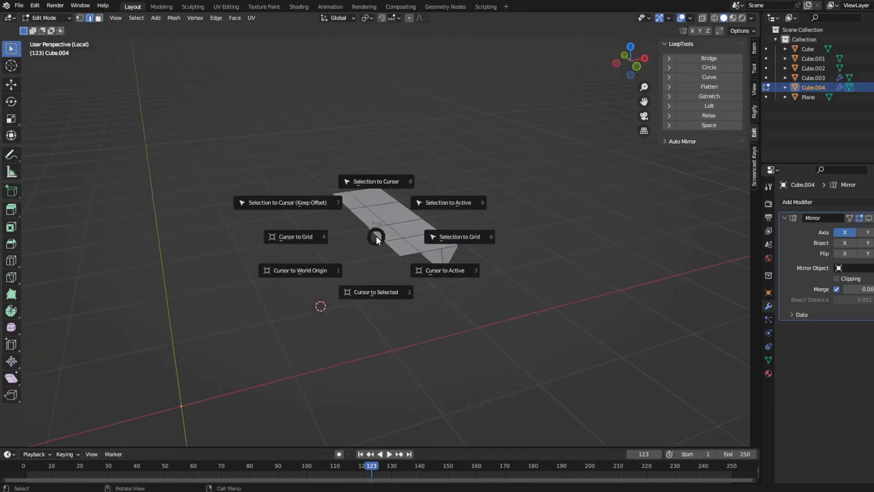
left_click(377, 286)
key("Tab")
right_click(376, 269)
left_click(450, 264)
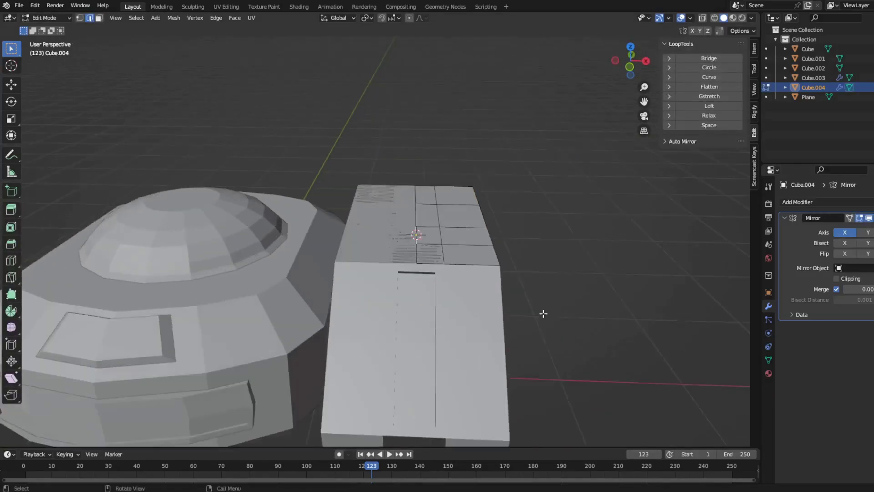
Step: Unhide the other objects and apply transforms on the side block and top plate
middle_click_drag(670, 296, 591, 218)
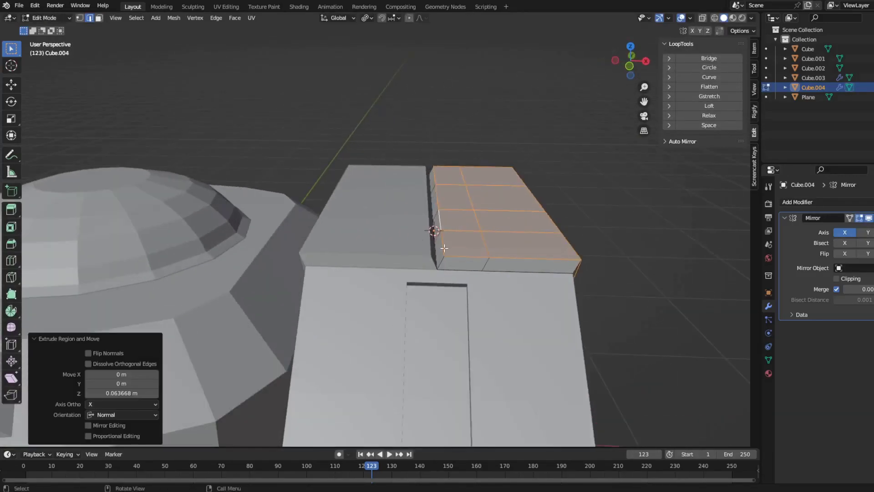
left_click(438, 214, "ctrl")
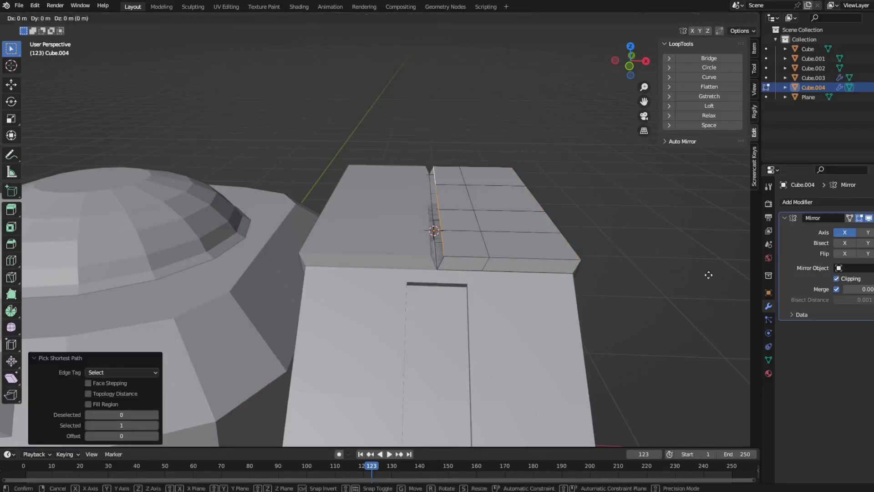
key("Escape")
middle_click_drag(708, 275, 628, 339)
key("Tab")
scroll(599, 348, "down", 3)
left_click(406, 258)
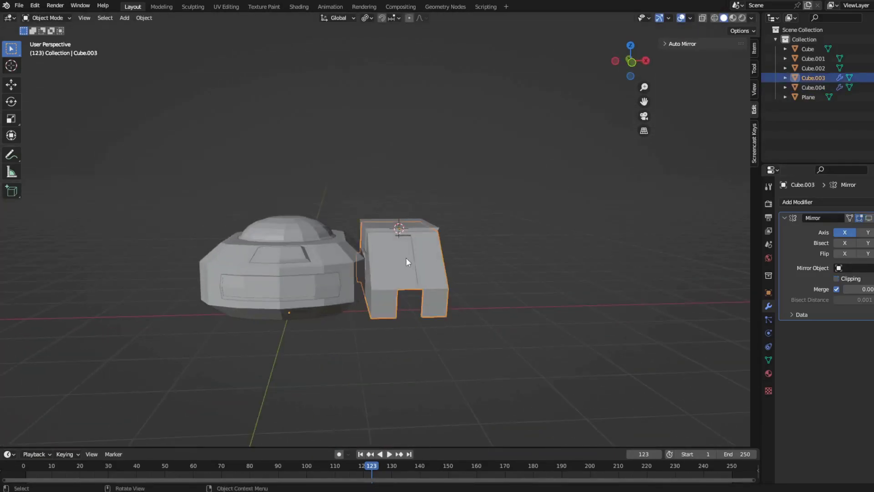
key("alt+h")
key("ctrl+a")
left_click(538, 293)
key("ctrl+a")
Step: Raise an edge loop along the plate's top on the Z axis
mouse_move(734, 312)
middle_mouse_down()
mouse_move(698, 321)
mouse_move(422, 294)
middle_mouse_up()
key("Tab")
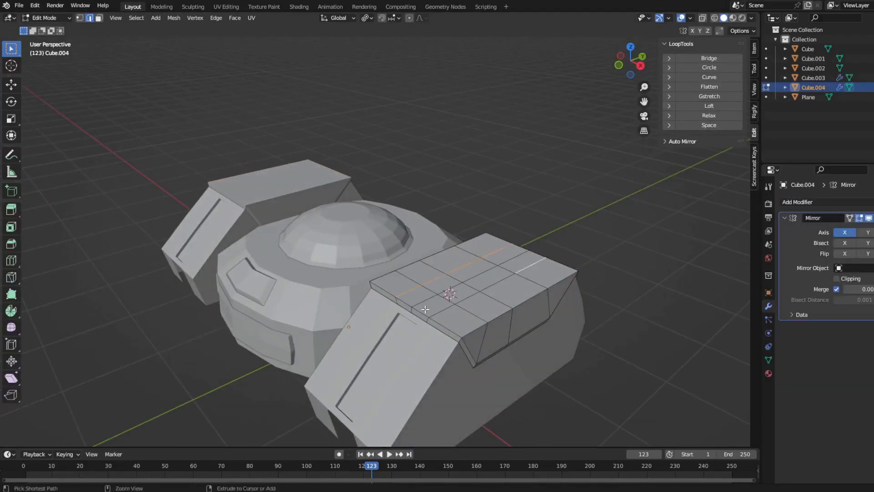
left_click(504, 251, "ctrl")
key("g")
key("z")
left_click(660, 306)
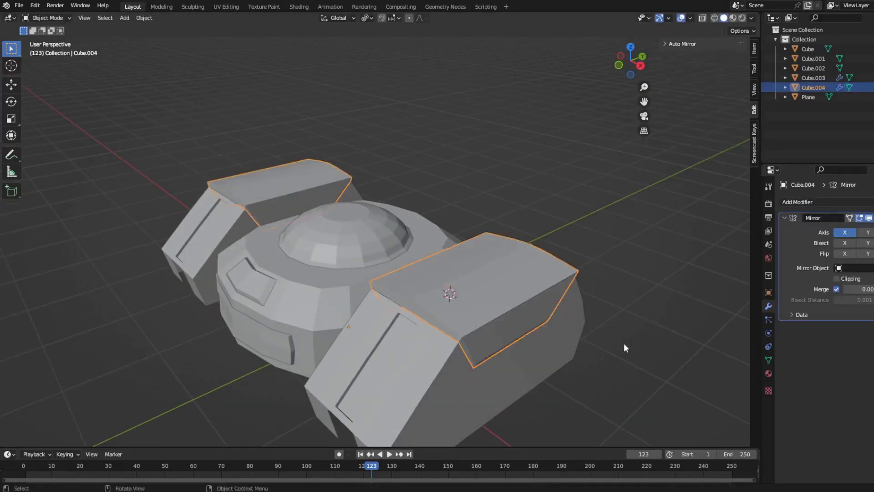
middle_click_drag(624, 343, 573, 292)
key("Tab")
mouse_move(606, 315)
middle_mouse_down()
mouse_move(477, 414)
mouse_move(450, 387)
middle_mouse_up()
Step: Add a Solidify modifier to the Cube.003 side block
left_click(813, 77)
left_click(797, 202)
left_click(720, 260)
mouse_move(720, 261)
middle_mouse_down()
mouse_move(595, 316)
mouse_move(569, 292)
middle_mouse_up()
mouse_move(523, 355)
middle_mouse_down()
mouse_move(513, 346)
mouse_move(670, 299)
middle_mouse_up()
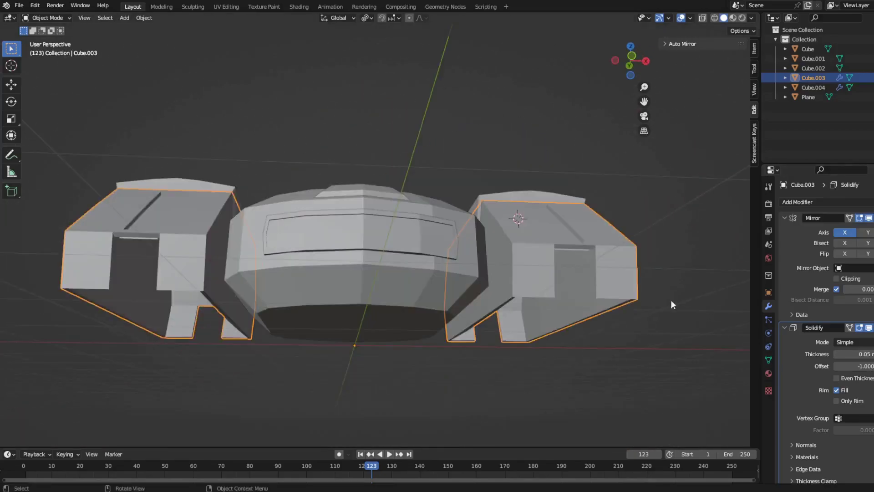
key("Tab")
Step: Separate the mesh into loose parts and return to Object Mode
right_click(526, 461)
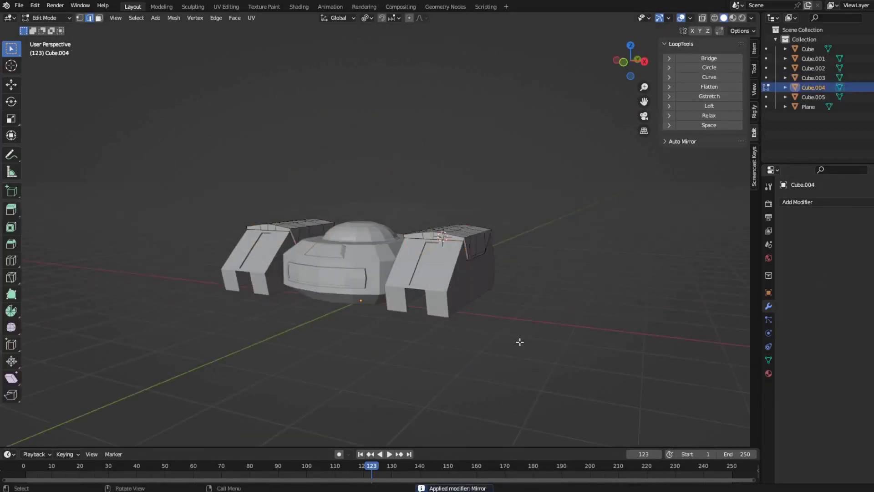
left_click(581, 461)
key("Tab")
mouse_move(580, 461)
middle_mouse_down()
mouse_move(605, 318)
mouse_move(490, 488)
middle_mouse_up()
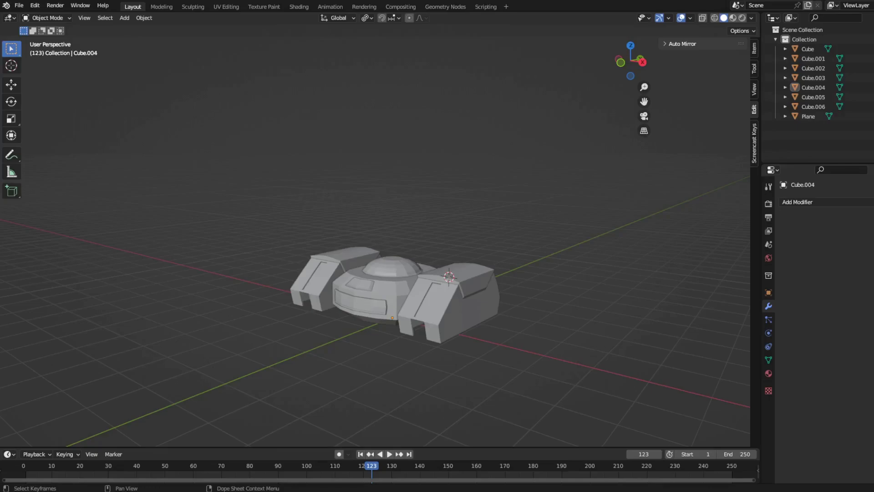
Step: Duplicate the robot body's front faces into a new separate object
left_click(378, 296)
key("Tab")
middle_click_drag(377, 296, 434, 290)
key("shift+d")
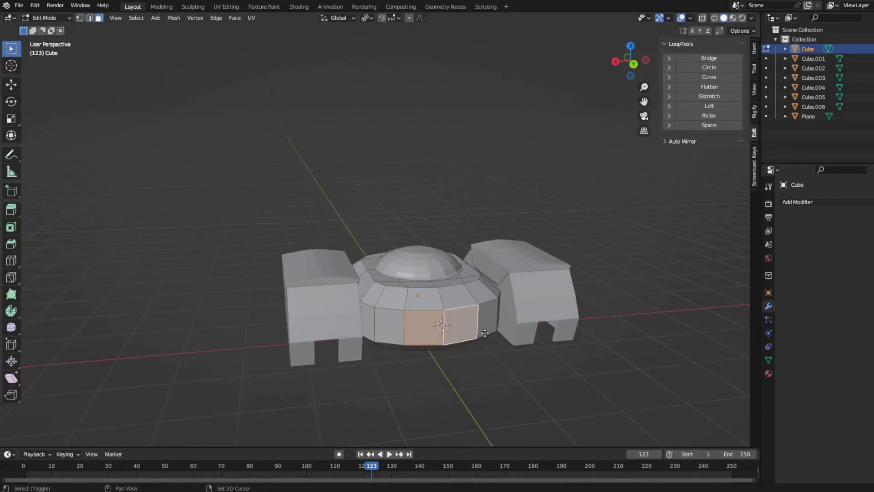
right_click(445, 457)
left_click(496, 456)
key("Tab")
Step: Select the new front piece's front face and squash it vertically
left_click(446, 337)
key("Tab")
key("Tab")
right_click(460, 353)
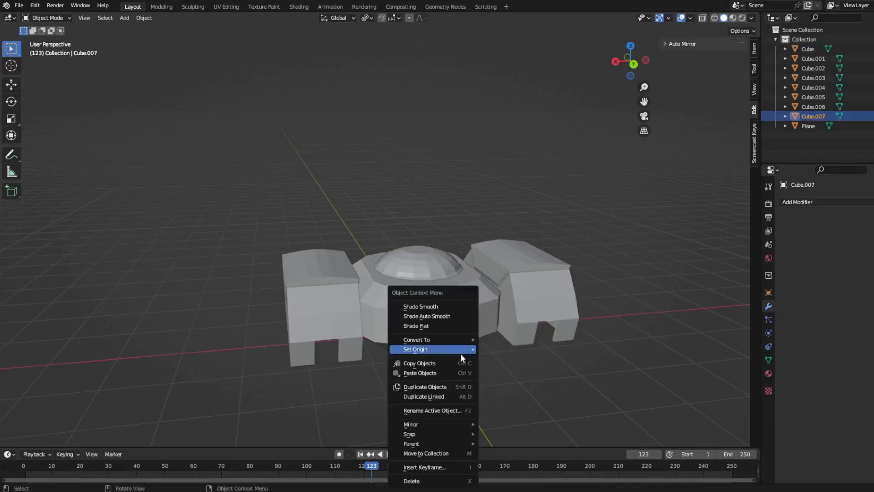
left_click(510, 351)
key("Tab")
key("s")
key("z")
left_click(447, 352)
Step: Narrow the front face further with X and Y axis-constrained scales
key("s")
key("x")
left_click(500, 346)
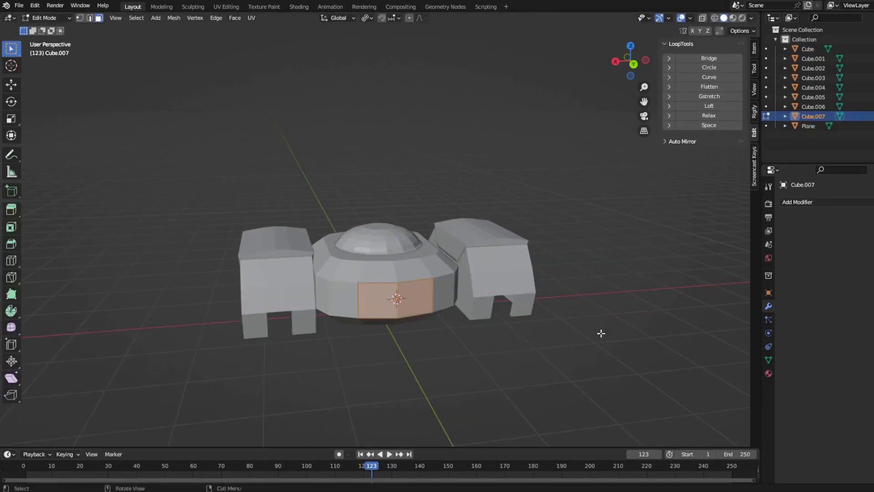
key("s")
key("y")
left_click(516, 337)
key("s")
key("y")
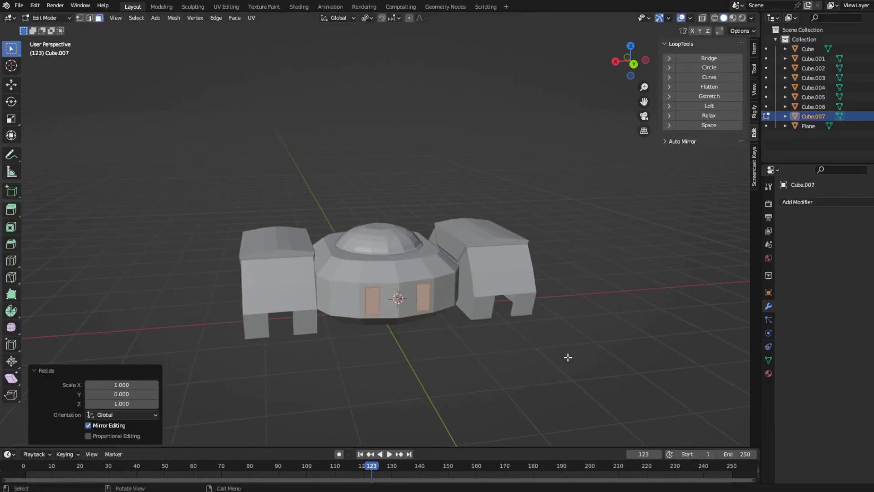
middle_click_drag(567, 357, 566, 347)
Step: Extrude the front face, resize it and move it forward along Y into a small cube
key("e")
scroll(543, 389, "up", 3)
key("s")
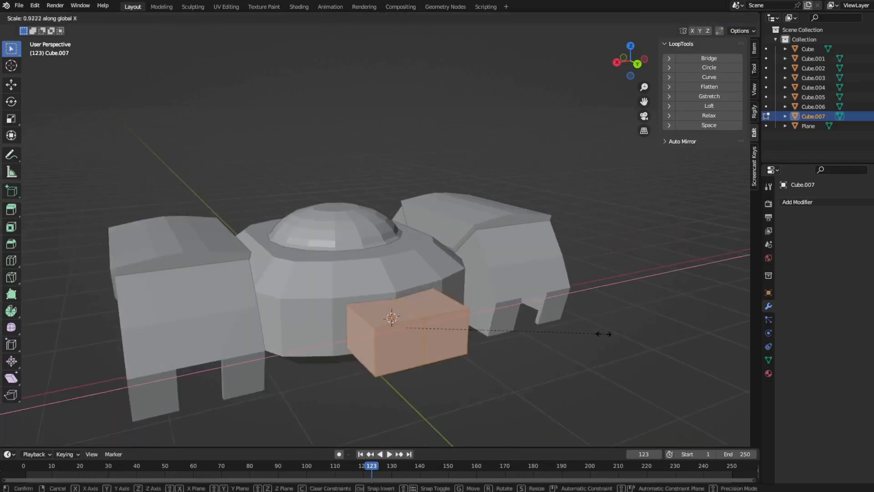
left_click(596, 354)
key("g")
key("y")
left_click(581, 359)
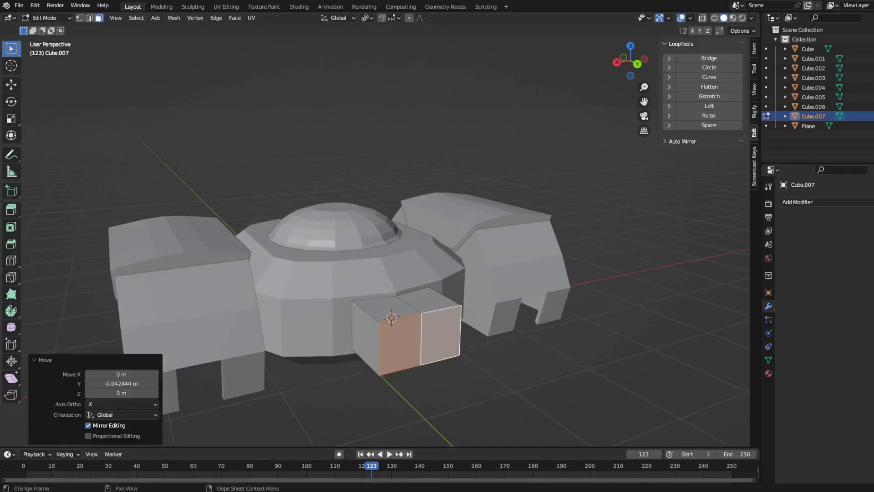
Step: Squash the new cube slightly in height
middle_click_drag(523, 319, 544, 306)
left_click(426, 271)
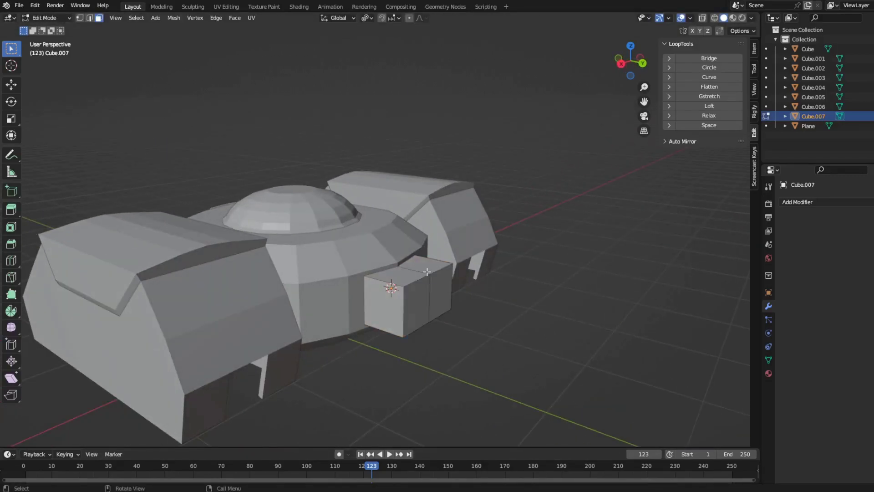
key("z")
left_click(511, 322)
left_click(392, 298)
Step: Extrude the cube's outward end face twice into the first two arm segments
key("shift+r")
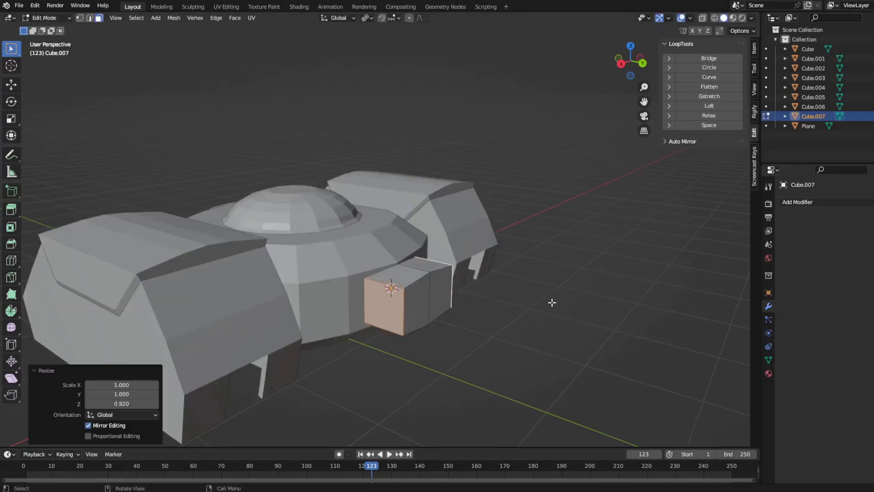
left_click(449, 311, "shift")
key("e")
left_click(595, 335)
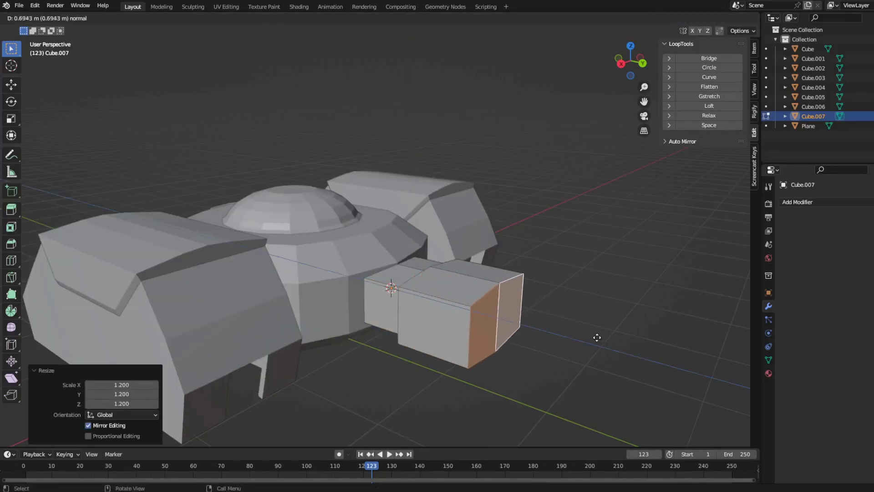
middle_click_drag(594, 335, 578, 352)
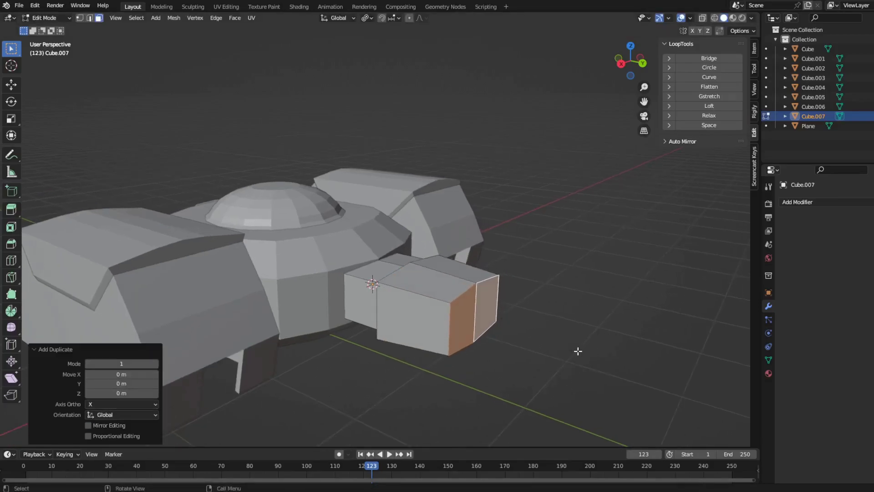
key("e")
left_click(672, 368)
middle_click_drag(672, 368, 529, 340)
Step: Extrude a third arm segment and taper its end face to 0.789
key("e")
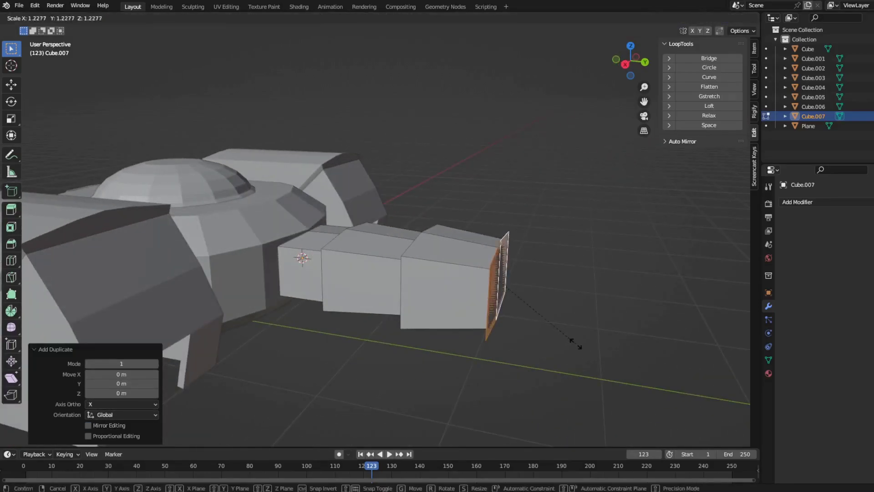
left_click(637, 354)
key("s")
left_click(543, 438)
scroll(567, 328, "down", 4)
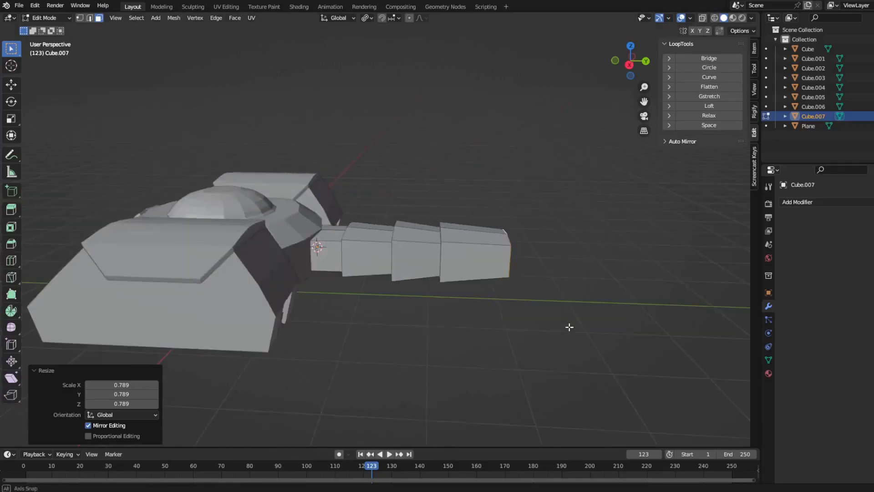
middle_click_drag(497, 345, 455, 318)
type("lgy1")
Step: Place the end box 1 m out and slide it along Y to line up with the arm
key("Return")
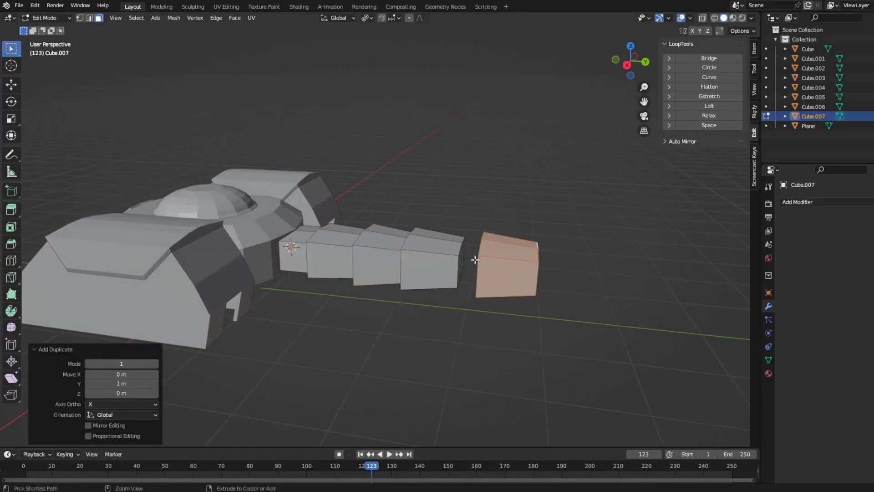
key("g")
key("y")
left_click(541, 284)
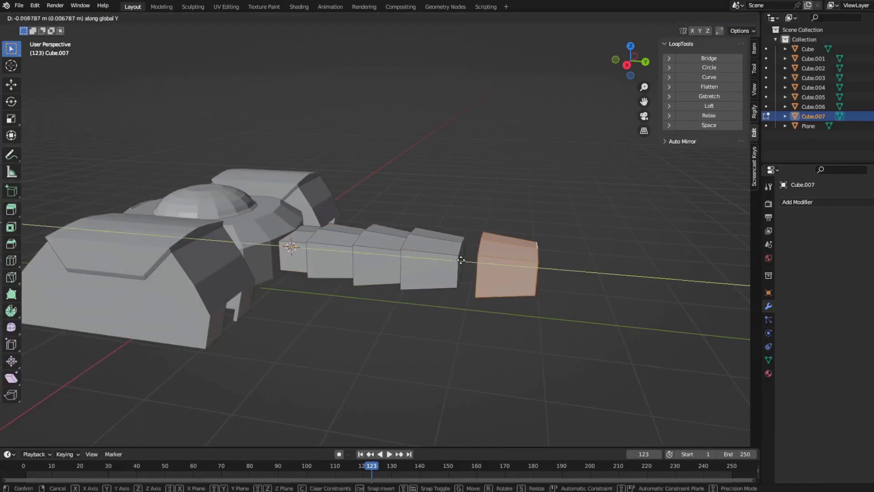
key("g")
key("y")
left_click(560, 286)
middle_click_drag(560, 291, 579, 353)
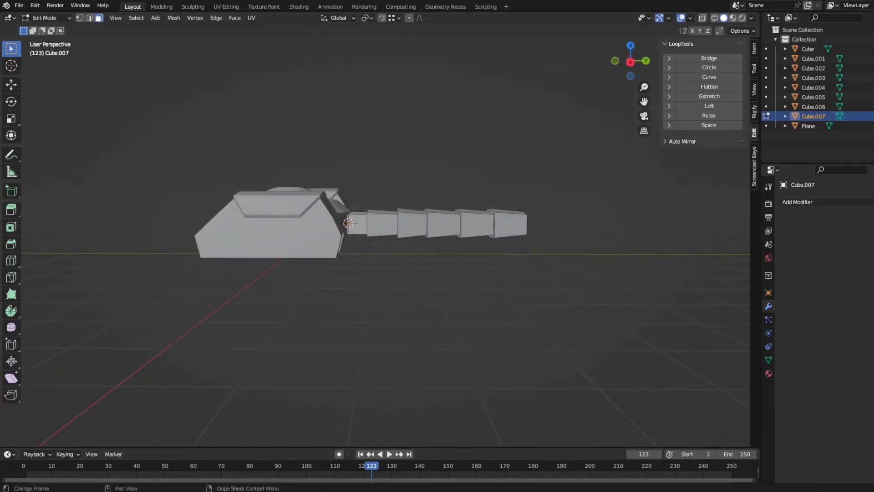
mouse_move(409, 273)
middle_mouse_down()
mouse_move(348, 259)
mouse_move(485, 269)
middle_mouse_up()
Step: Snap the 3D cursor to the arm end and add a plane rotated 90° about Y
key("shift+s")
left_click(349, 259)
key("shift+a")
type("ry90")
key("Return")
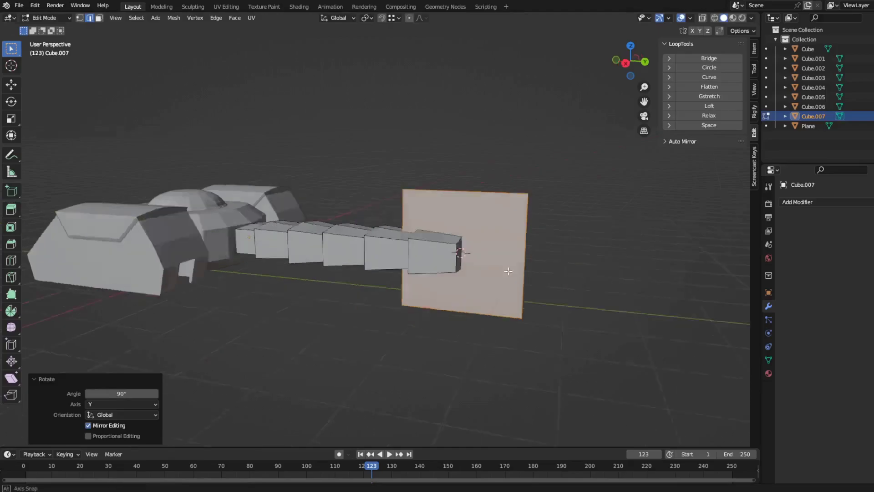
Step: Move the plane 1 m along Y and bevel its corners into an octagon
key("KP_3")
type("g")
type("1")
key("Return")
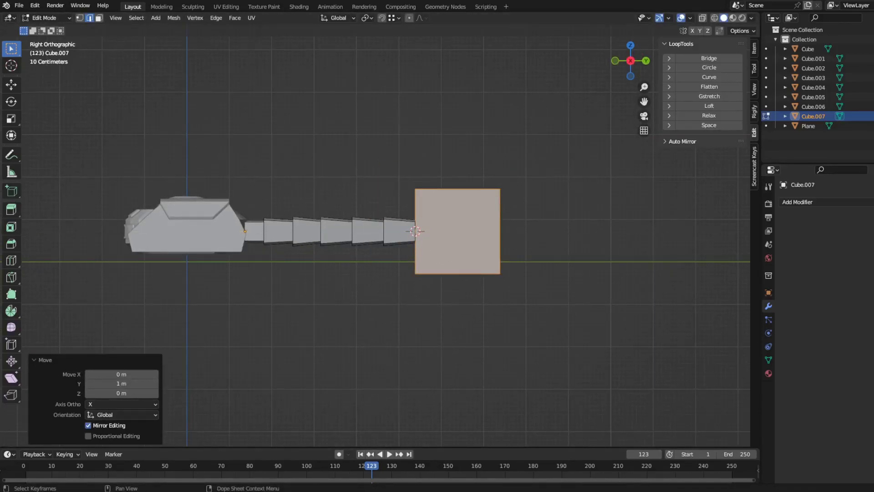
scroll(501, 353, "up", 2)
scroll(501, 353, "up", 2)
key("1")
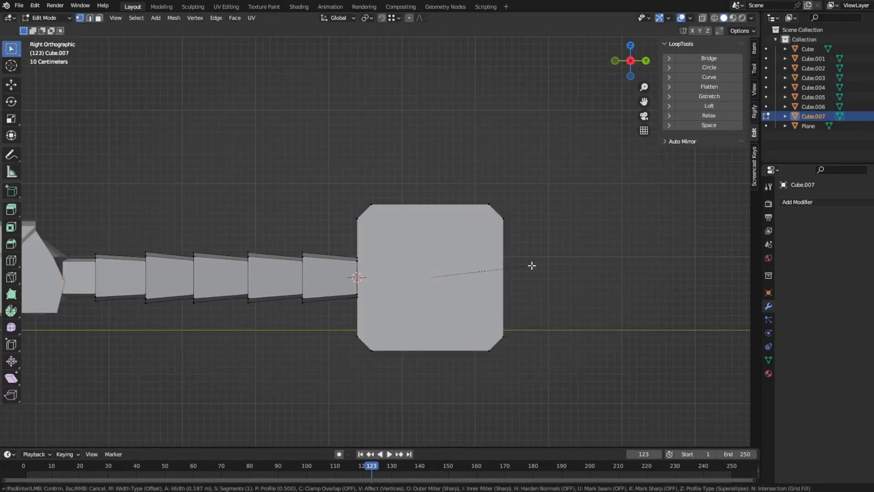
left_click(529, 390)
Step: Shrink the octagon and move it against the arm's end
left_click(481, 219, "shift")
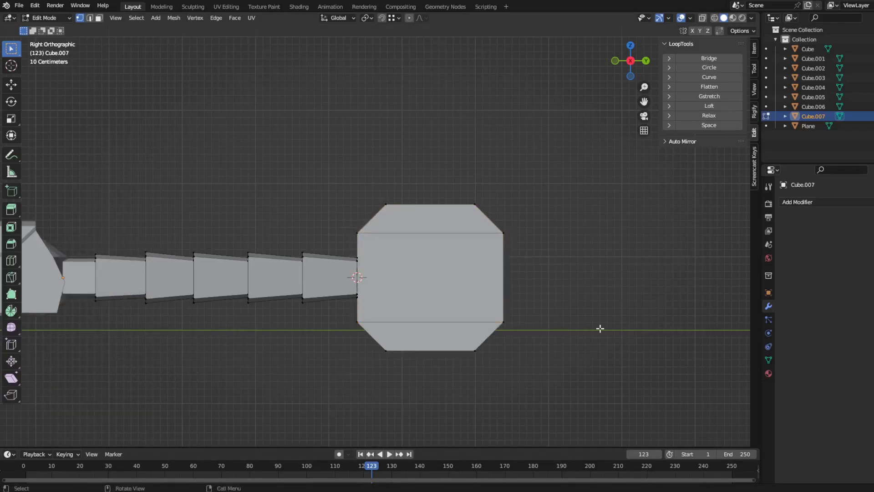
key("s")
left_click(585, 356)
key("g")
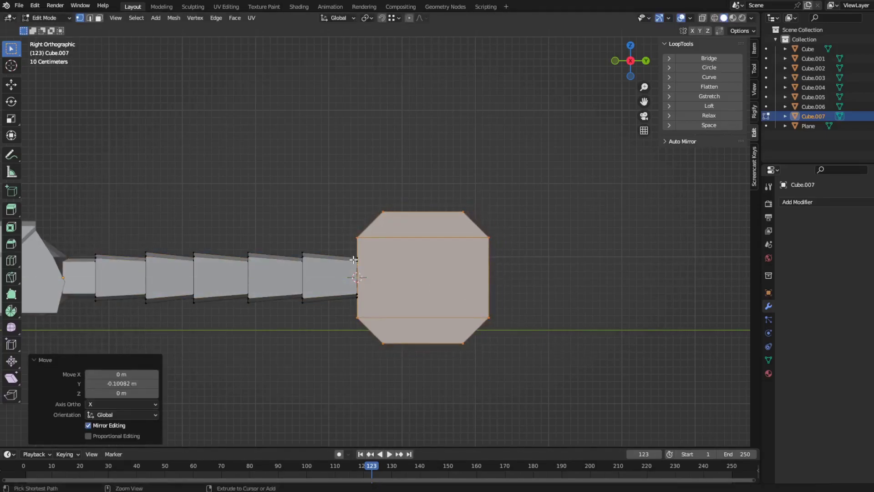
key("s")
left_click(356, 263)
mouse_move(357, 277)
middle_mouse_down()
mouse_move(456, 308)
mouse_move(177, 296)
middle_mouse_up()
Step: Add a Mirror modifier to the arm object
right_click(176, 470)
left_click(176, 470)
left_click(797, 202)
left_click(703, 307)
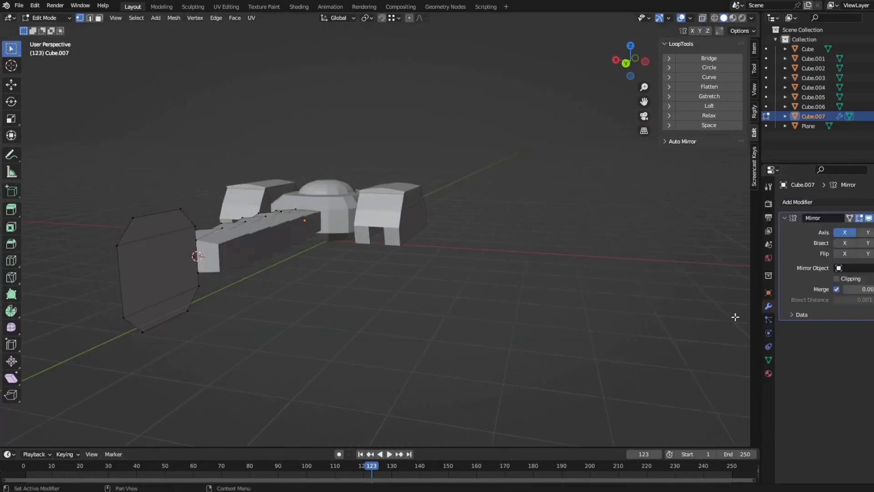
middle_click_drag(704, 307, 380, 322)
Step: Move the octagon 0.435 m along X and enable Mirror clipping to join halves at the centre
key("l")
key("g")
key("x")
left_click(192, 361)
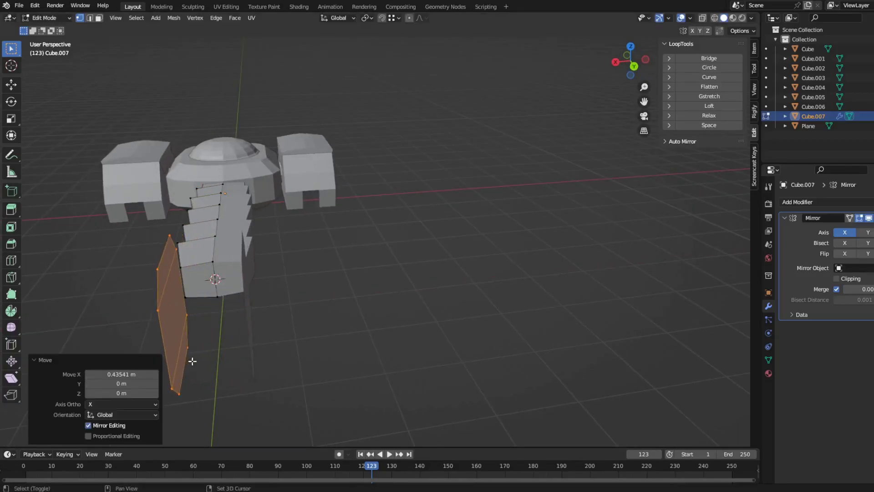
left_click(312, 316)
key("alt+z")
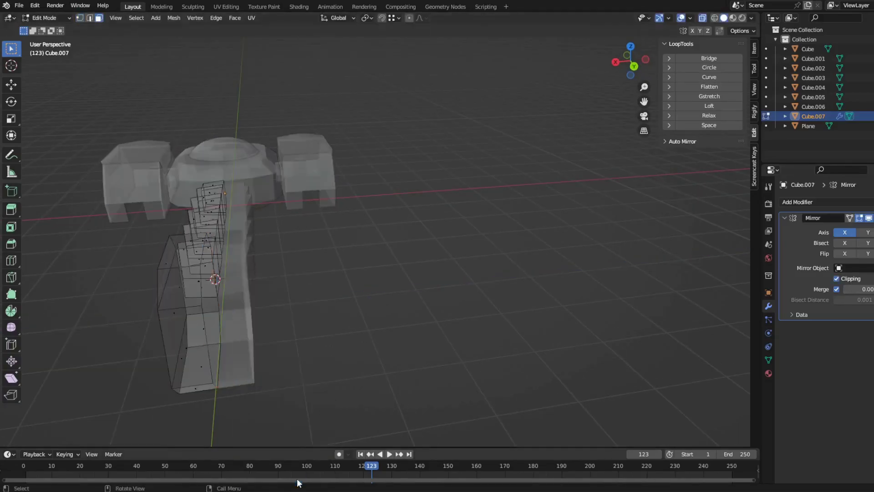
middle_click_drag(312, 317, 585, 282)
Step: Nudge the octagon block slightly along Y and inset its lower face
key("l")
key("g")
left_click(566, 388)
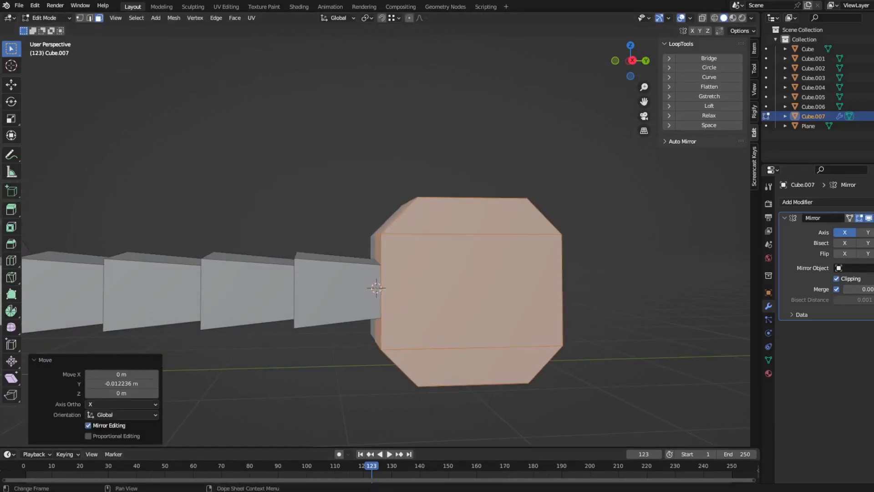
middle_click_drag(376, 288, 524, 355)
left_click(528, 387, "ctrl")
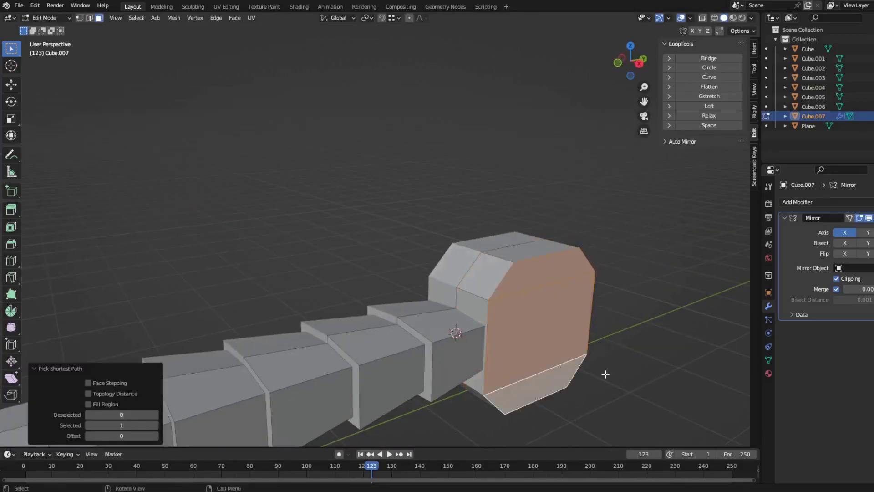
left_click(684, 366)
key("Tab")
middle_click_drag(601, 378, 600, 444)
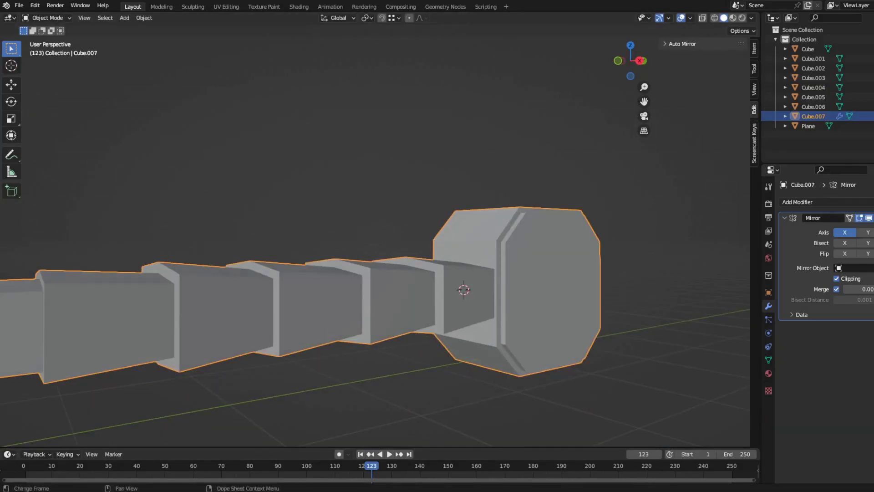
Step: Shift the end block's outer faces 0.063 m along X
key("Tab")
key("g")
key("z")
key("Return")
left_click(501, 348, "ctrl")
key("g")
key("y")
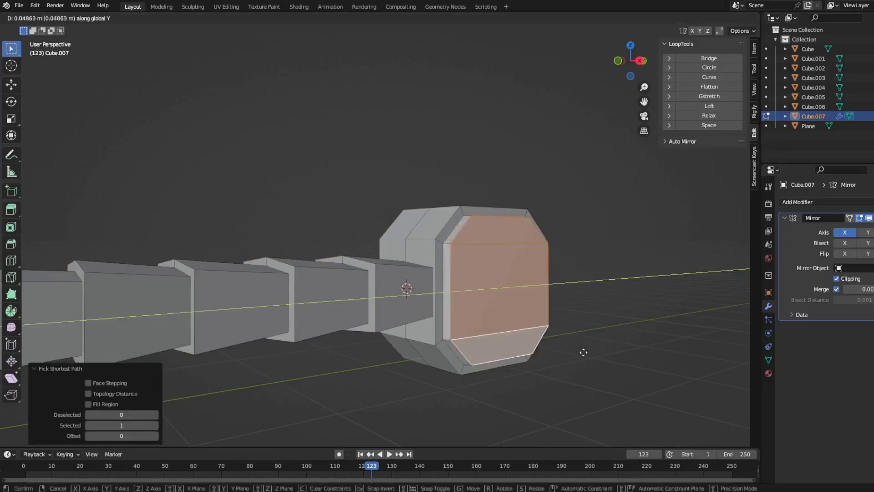
key("x")
key("Return")
middle_click_drag(355, 241, 421, 239)
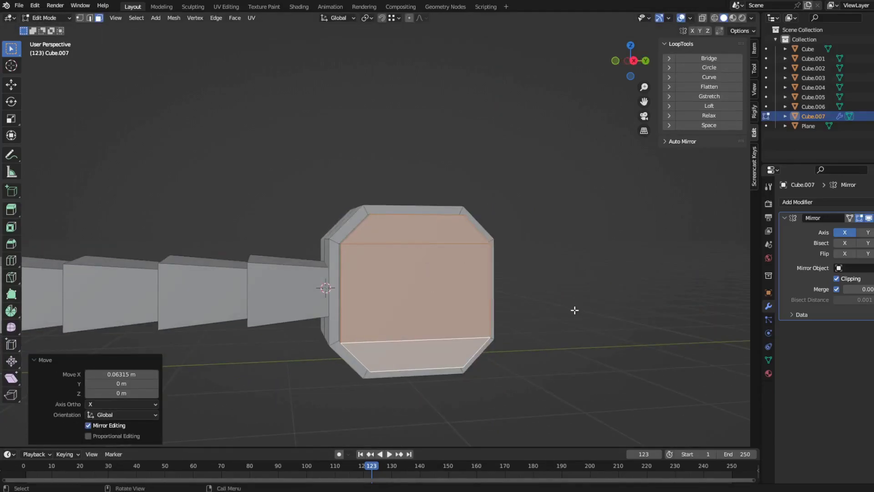
Step: Inset the octagon face, subdivide it, and round it into a slightly smaller LoopTools circle
left_click(481, 432)
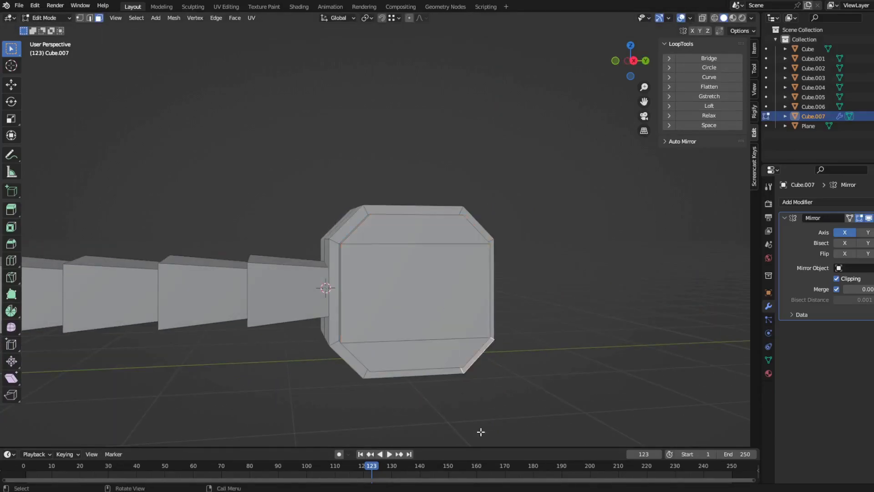
left_click(628, 327)
right_click(412, 266)
left_click(412, 273)
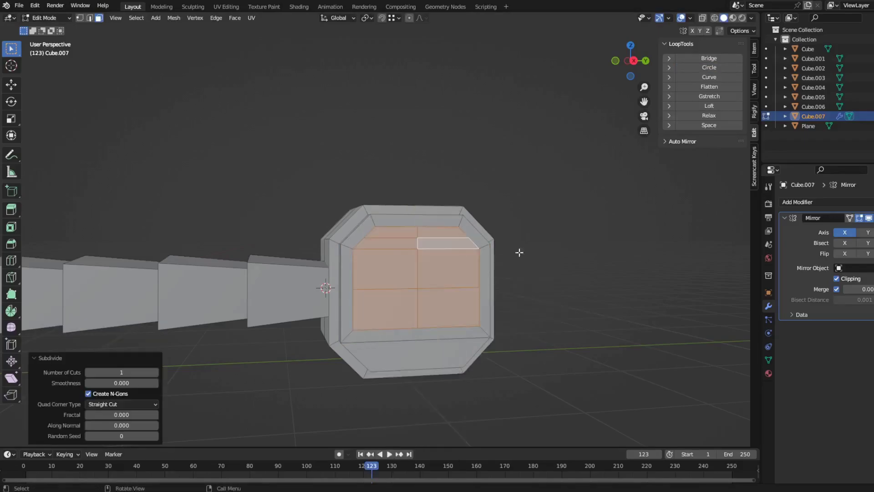
left_click(728, 68)
key("s")
left_click(592, 324)
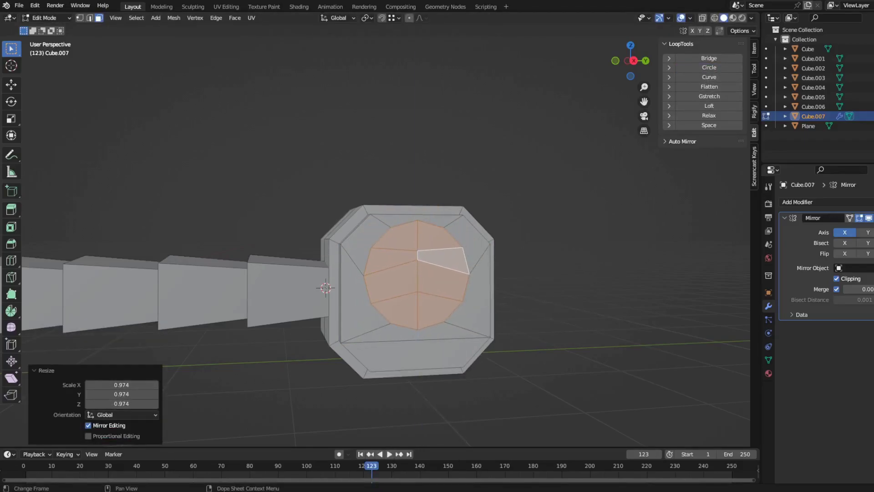
key("s")
left_click(554, 285)
Step: Extrude the circle inward to form the recessed round socket
middle_click_drag(554, 285, 628, 314)
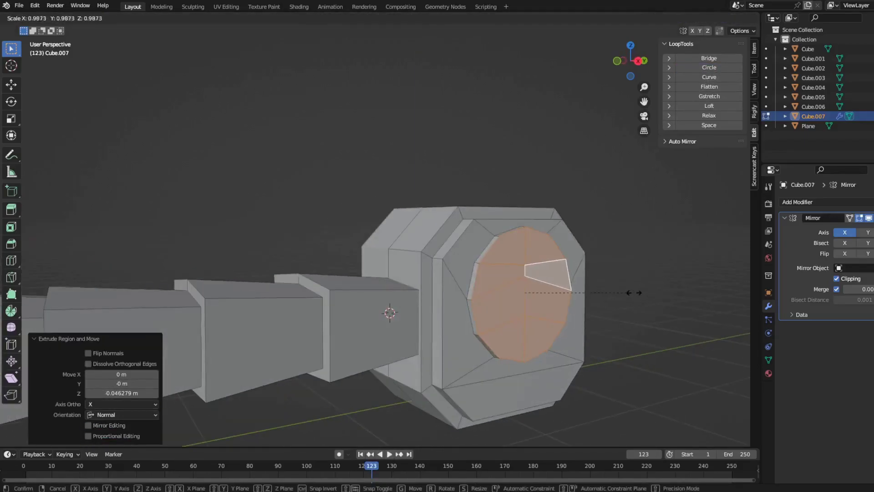
right_click(626, 320)
key("e")
left_click(592, 373)
key("e")
left_click(697, 304)
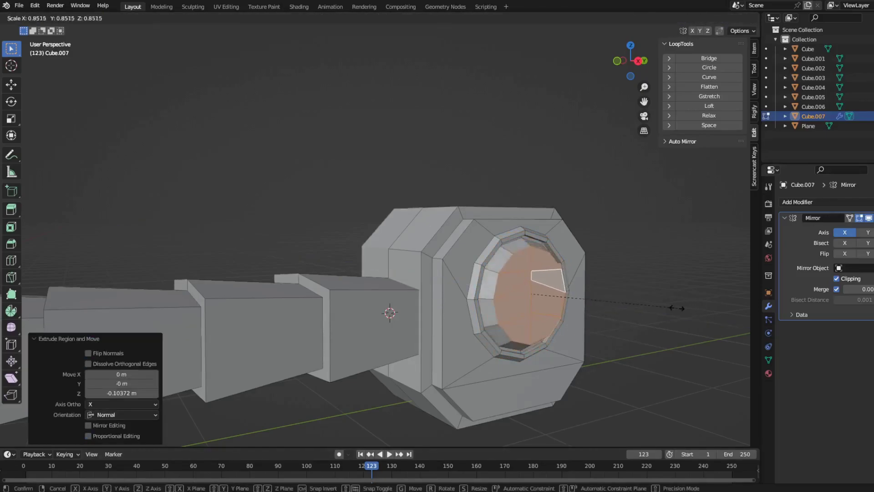
key("Tab")
key("Tab")
mouse_move(671, 313)
middle_mouse_down()
mouse_move(449, 347)
mouse_move(428, 455)
middle_mouse_up()
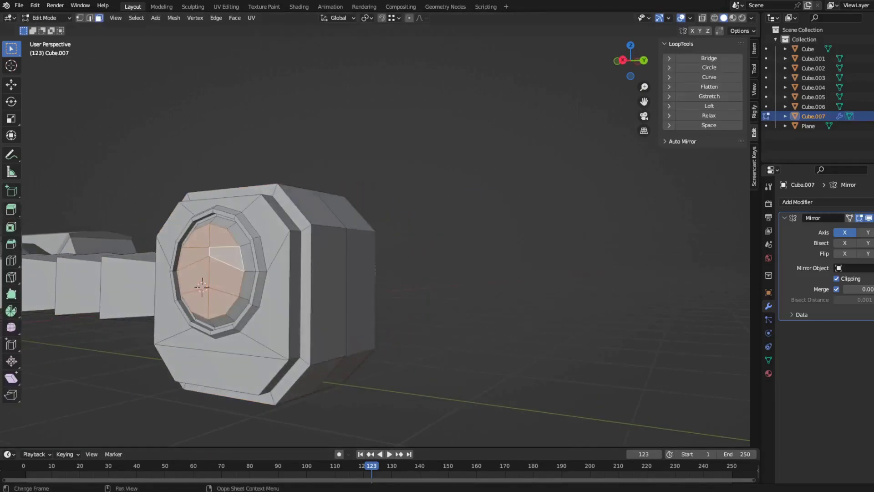
Step: Duplicate the end block's side face in place and shrink it into a smaller panel
key("e")
right_click(472, 332)
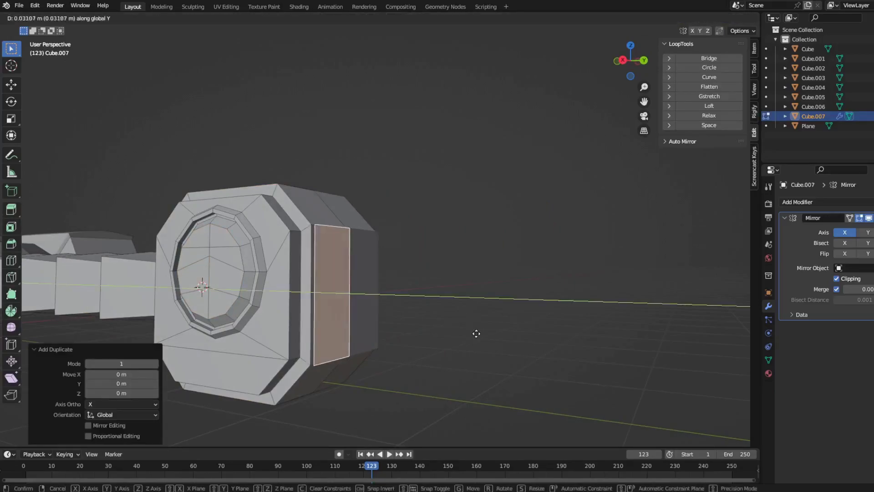
right_click(549, 297)
key("s")
left_click(629, 234)
key("g")
key("x")
right_click(537, 283)
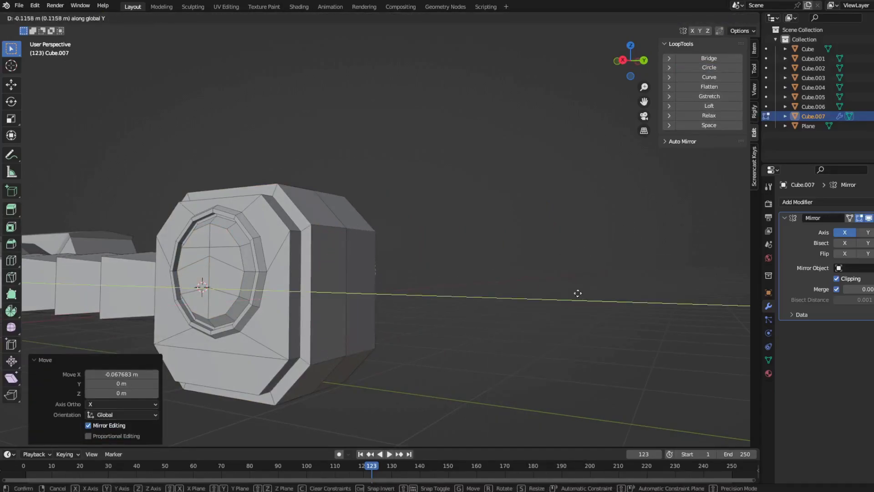
Step: Grow the selection to neighbouring faces and nudge the panel slightly along X and Y
key("ctrl+KP_Add")
key("s")
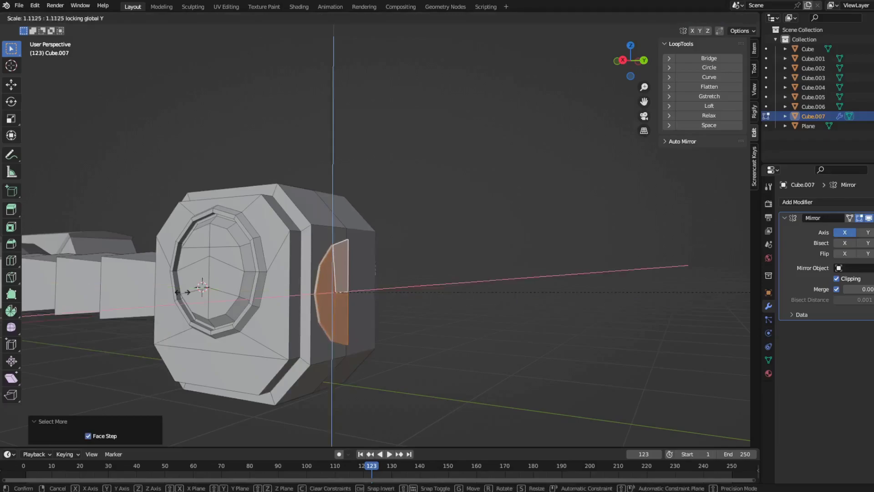
right_click(182, 292)
key("g")
key("x")
left_click(313, 321)
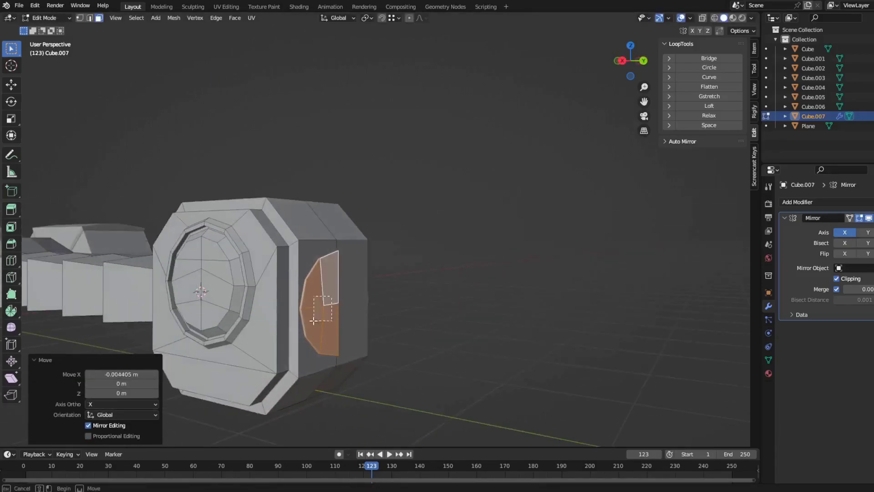
key("g")
key("y")
left_click(517, 489)
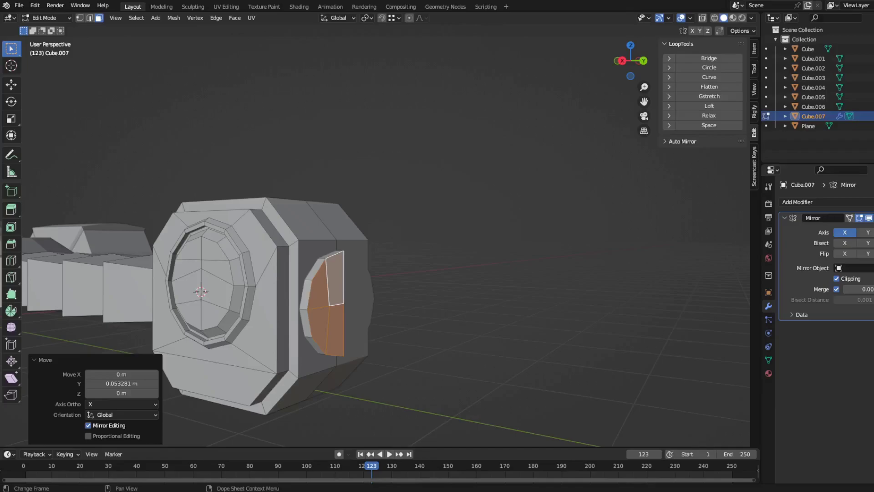
Step: Extrude the panel outward, shrink its end face and lengthen it along X into a tapered nozzle
key("e")
left_click(643, 367)
key("s")
left_click(552, 343)
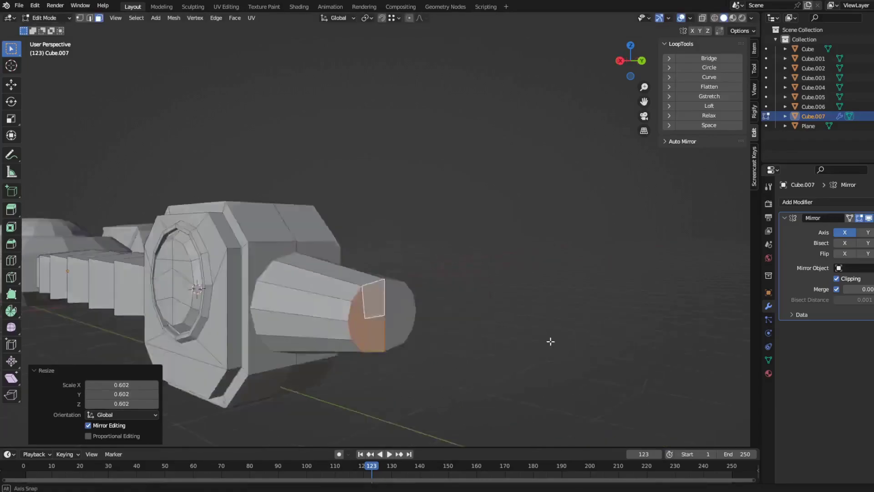
key("g")
key("x")
mouse_move(552, 343)
middle_mouse_down()
mouse_move(647, 339)
mouse_move(606, 319)
middle_mouse_up()
left_click(647, 339)
Step: Inset the nozzle's end face and push it inward to hollow the tube, then check it in Object Mode
key("i")
left_click(507, 327)
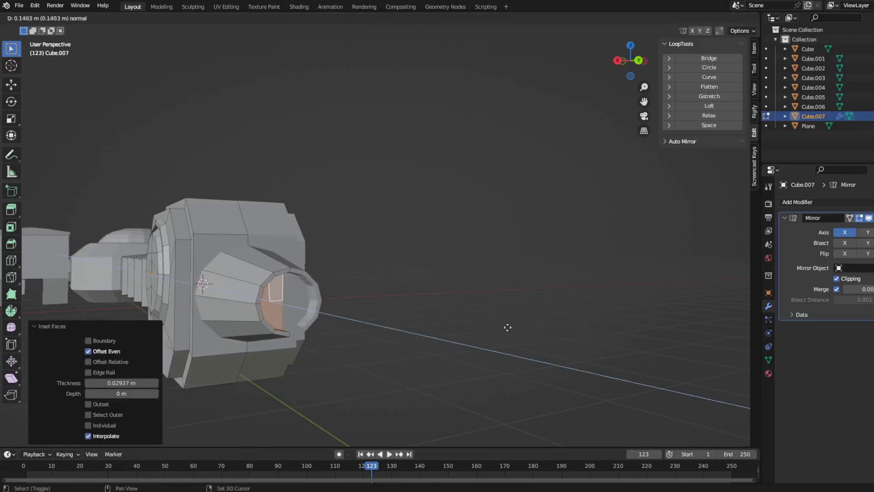
left_click(131, 329)
mouse_move(131, 329)
middle_mouse_down()
mouse_move(338, 341)
mouse_move(368, 358)
middle_mouse_up()
left_click(380, 354)
key("g")
key("y")
left_click(446, 354)
key("Tab")
middle_click_drag(436, 361, 529, 484)
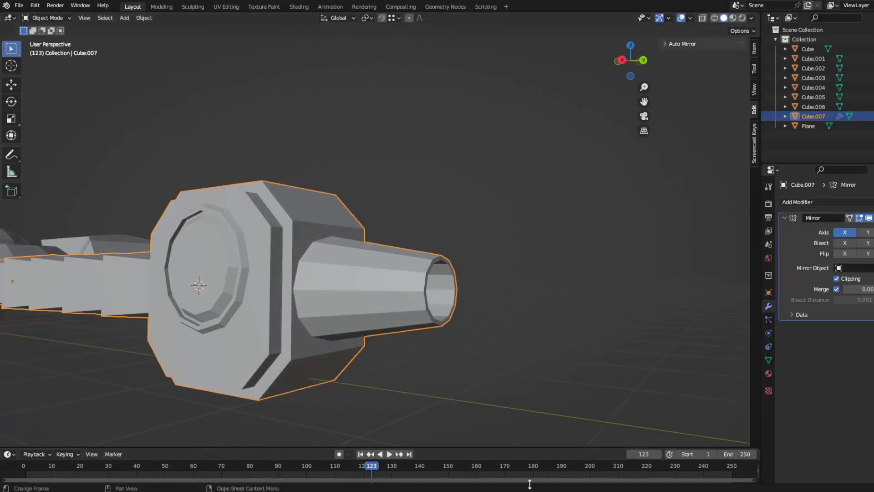
key("Tab")
Step: Scale the fin faces and stretch the fin edges outward along Y
middle_click_drag(463, 328, 350, 269)
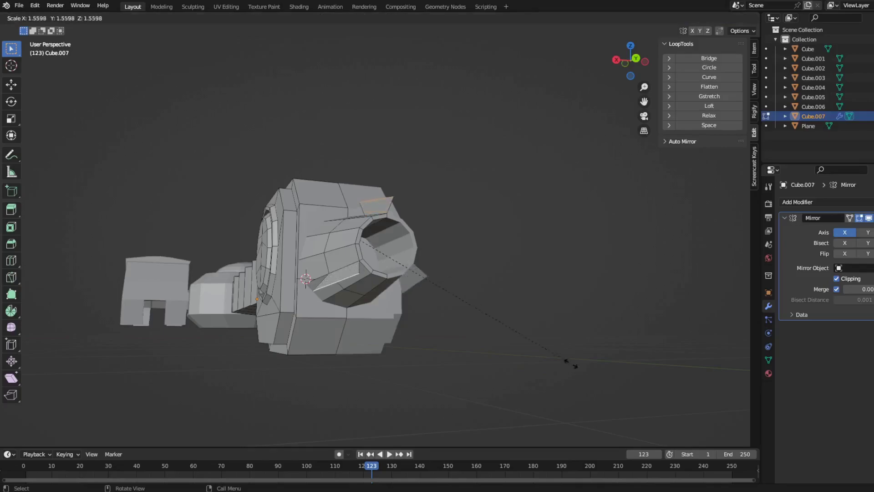
left_click(631, 444)
middle_click_drag(630, 444, 551, 262)
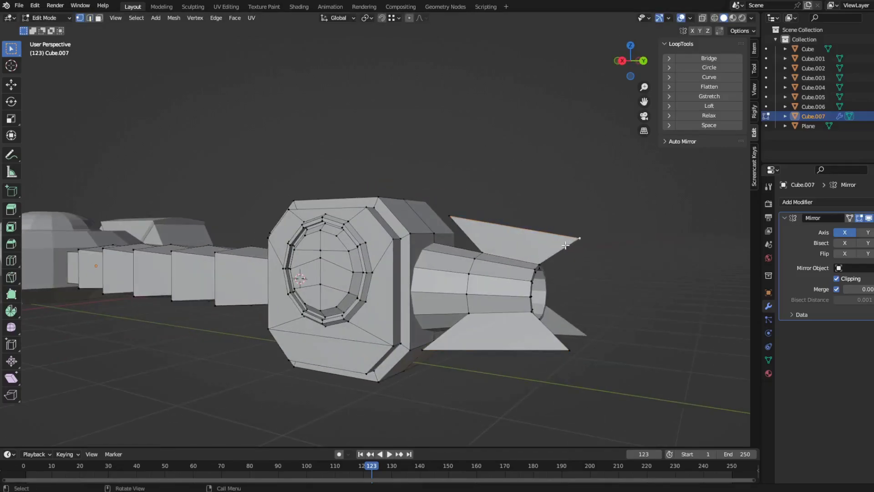
key("g")
key("y")
left_click(558, 377)
key("g")
key("y")
left_click(421, 354)
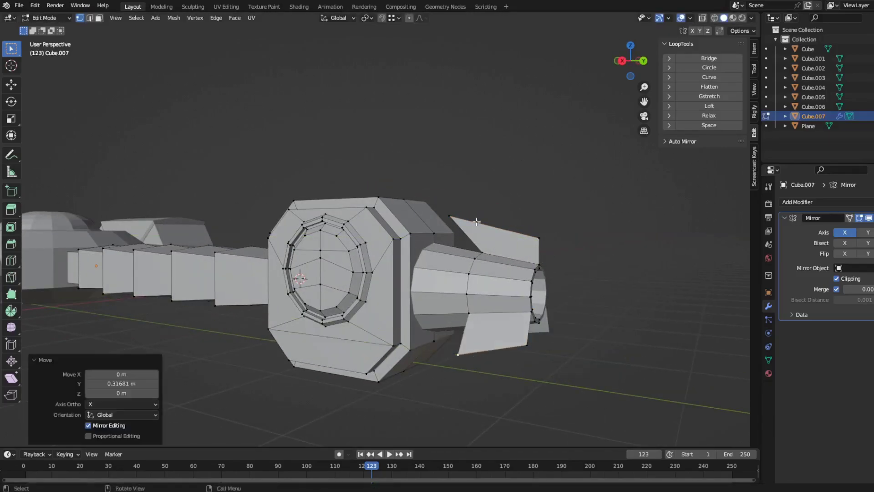
Step: Shrink the fin tips to narrow the prongs
key("g")
key("y")
key("Escape")
mouse_move(421, 355)
middle_mouse_down()
mouse_move(437, 437)
mouse_move(456, 356)
middle_mouse_up()
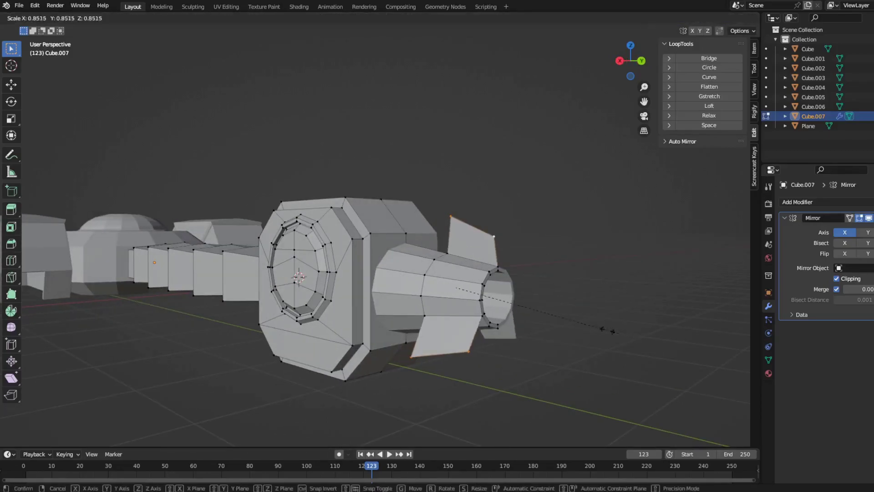
left_click(607, 331)
Step: Slide a fin vertex along its edge, lengthen the fins along Y and flatten their tips
key("shift+v")
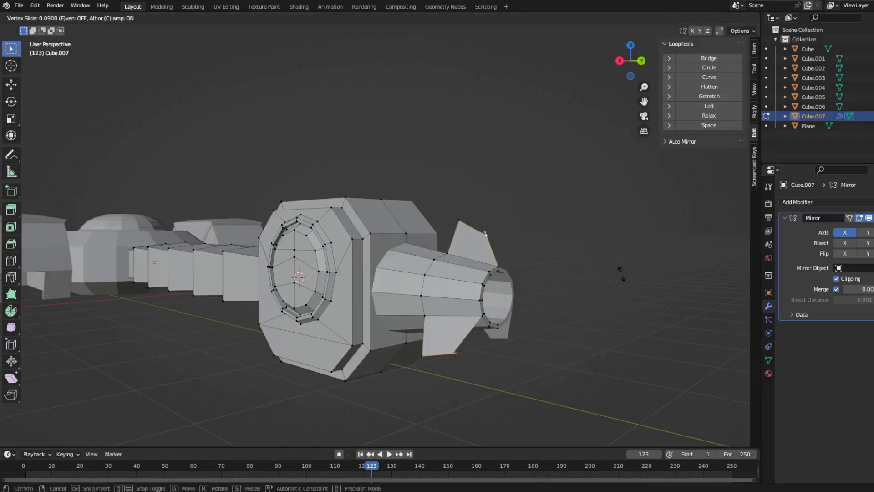
left_click(563, 319)
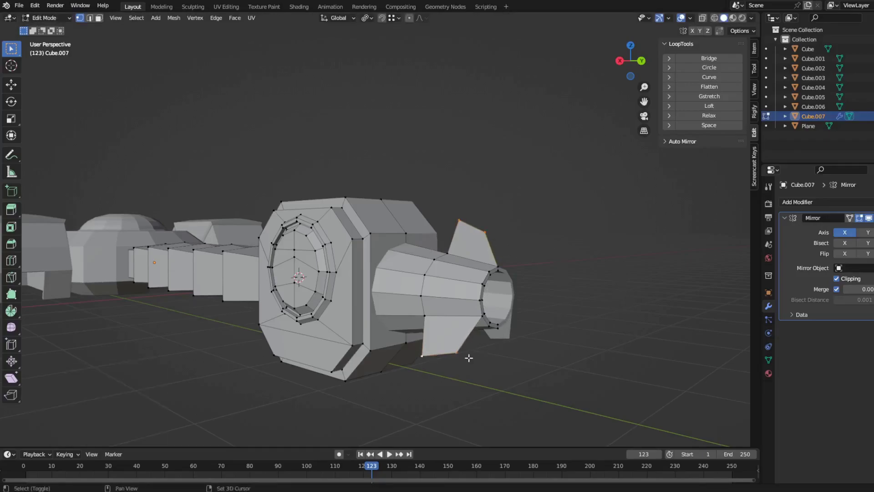
left_click(617, 355)
key("g")
key("y")
left_click(705, 406)
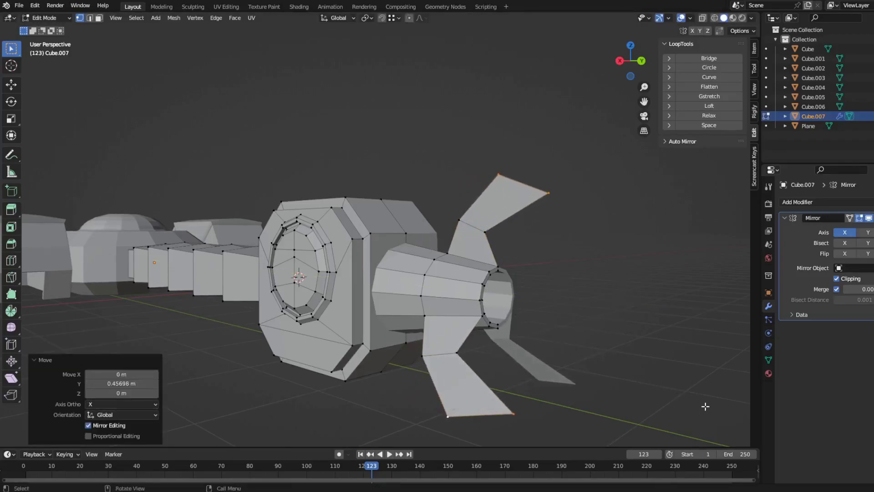
left_click(494, 398)
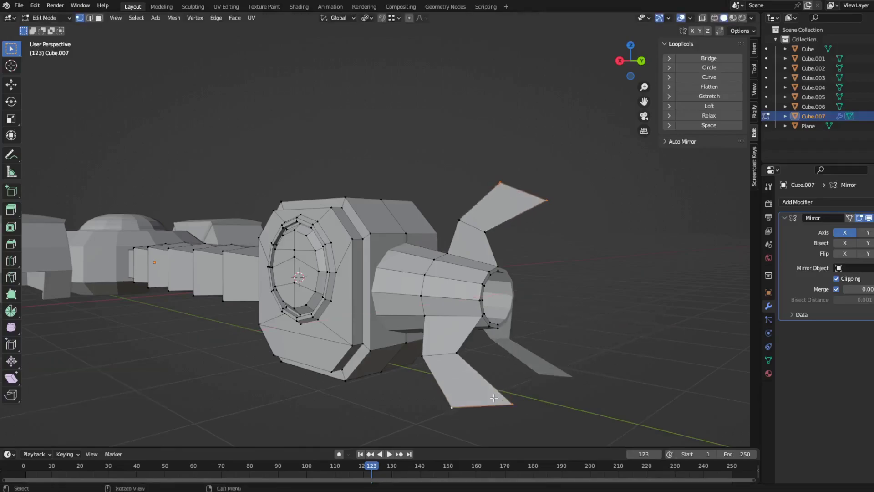
left_click(594, 398)
mouse_move(474, 359)
middle_mouse_down()
mouse_move(435, 381)
mouse_move(561, 417)
middle_mouse_up()
Step: Shift the fin tip vertices sideways along X
key("g")
key("x")
left_click(571, 288)
mouse_move(572, 289)
middle_mouse_down()
mouse_move(552, 362)
mouse_move(302, 343)
middle_mouse_up()
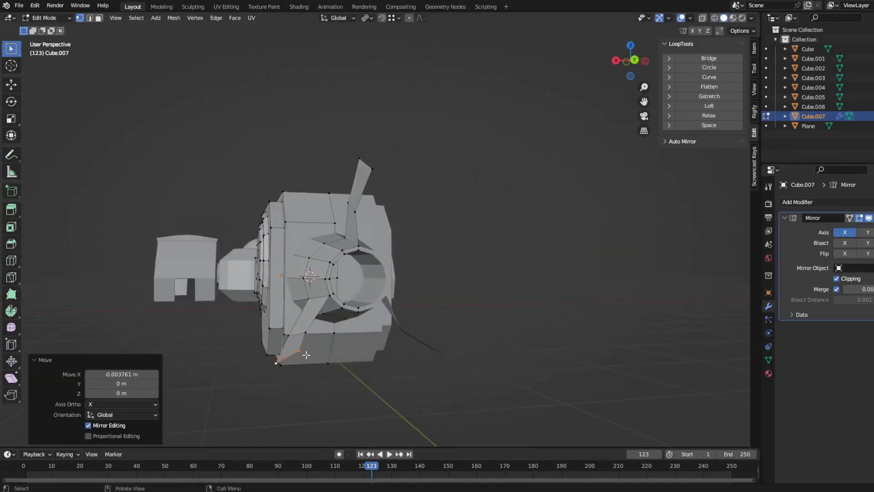
Step: Move the fin tip along Y and lower it along Z
key("ctrl+z")
key("g")
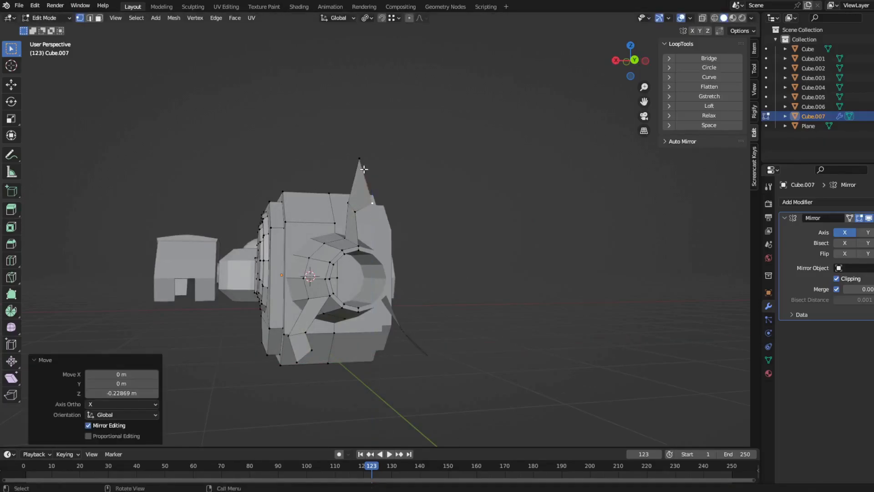
key("y")
key("z")
left_click(372, 199)
mouse_move(371, 199)
middle_mouse_down()
mouse_move(562, 254)
mouse_move(394, 348)
middle_mouse_up()
key("g")
key("z")
left_click(530, 245)
Step: Preview the claws in Object Mode and redo the fin vertex slide
key("Tab")
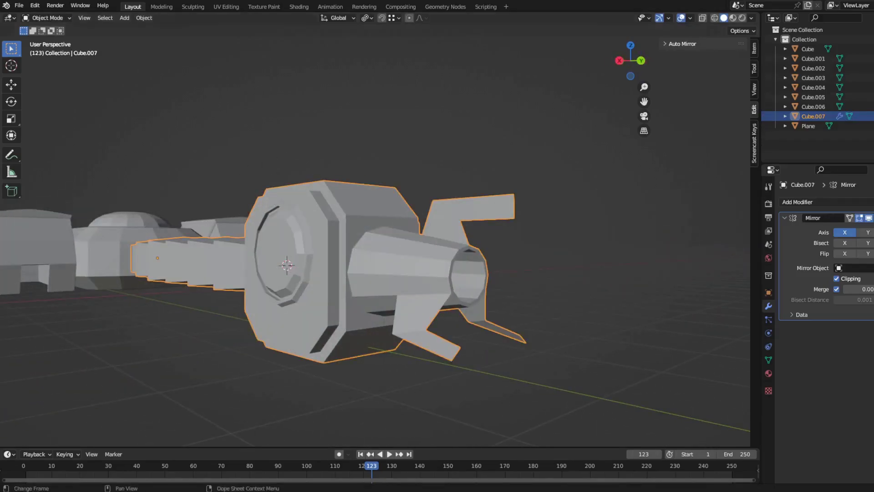
key("Tab")
middle_click_drag(510, 264, 521, 265)
key("Escape")
left_click(484, 355)
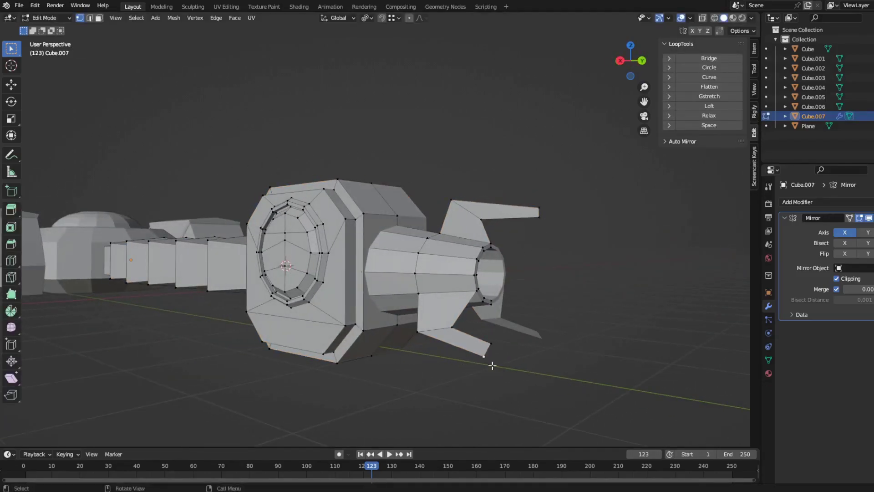
mouse_move(554, 382)
middle_mouse_down()
mouse_move(357, 367)
mouse_move(359, 451)
middle_mouse_up()
key("Tab")
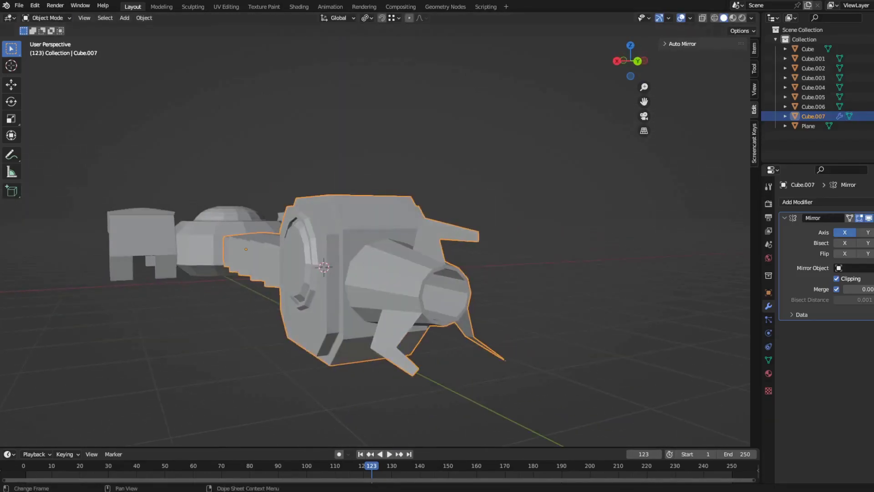
key("Tab")
middle_click_drag(441, 365, 476, 367)
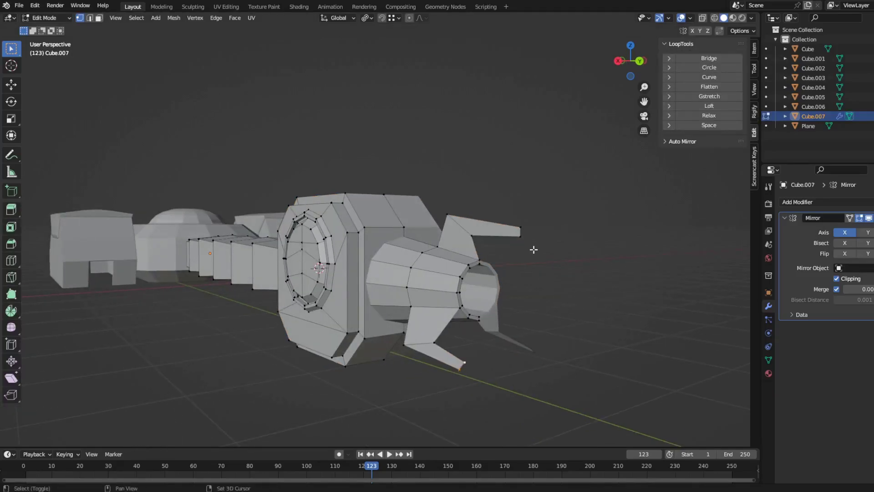
middle_click_drag(534, 249, 634, 260)
Step: Box-select the claw tips and move them with the pivot set to Individual Origins
key("b")
left_click(596, 333)
key("g")
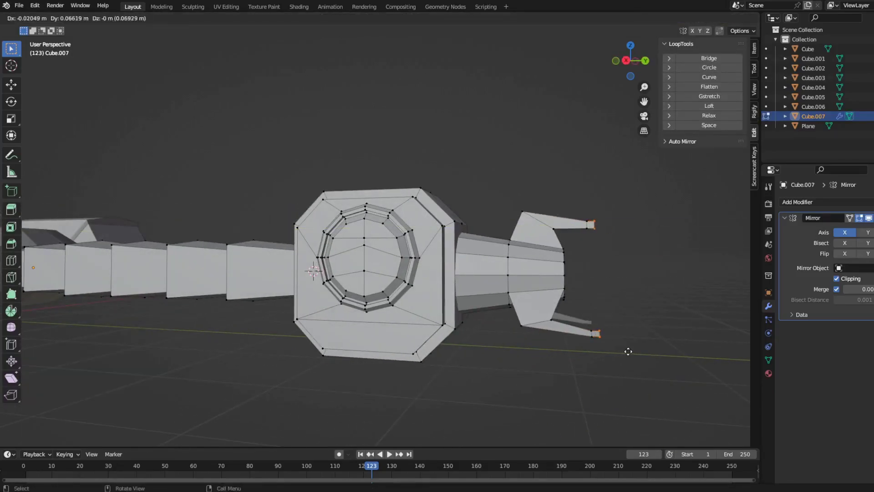
left_click(656, 358)
middle_click_drag(655, 358, 615, 241)
key("b")
left_click_drag(614, 237, 574, 208)
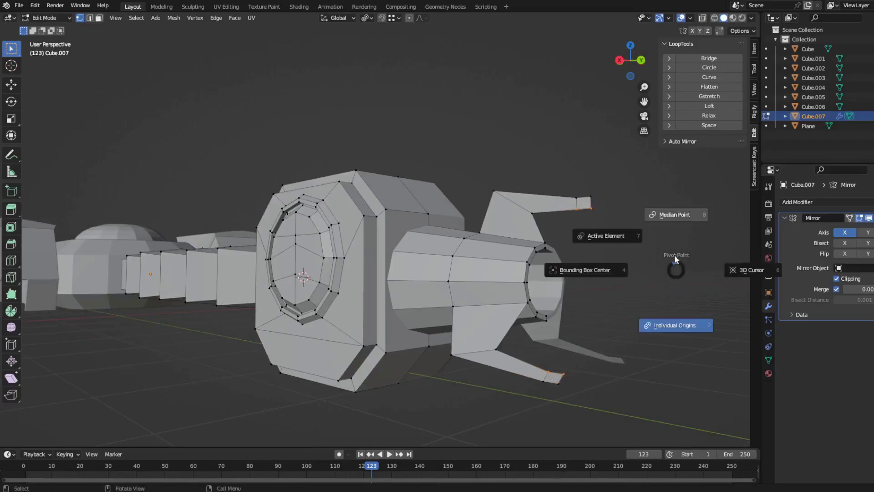
left_click(676, 259)
left_click(631, 392)
scroll(634, 387, "down", 2)
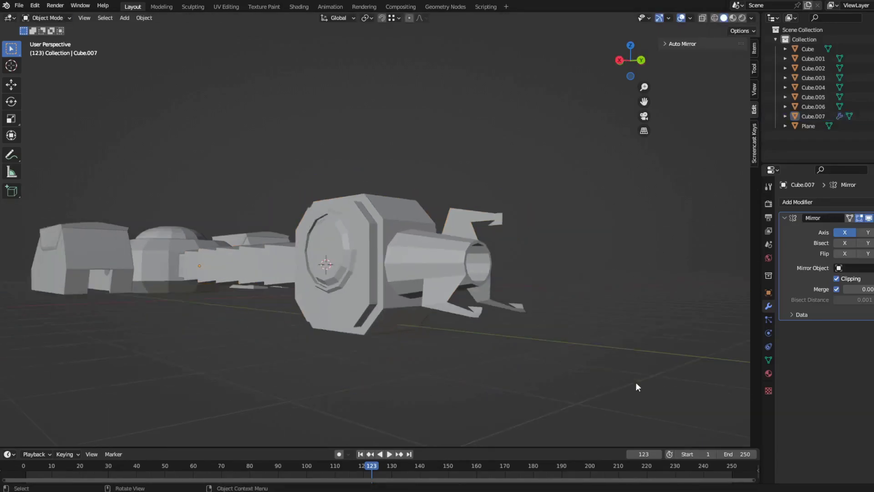
left_click(565, 244)
key("Tab")
Step: Narrow Cube.012's hand block along X and extrude its front vertical face loop
mouse_move(587, 266)
middle_mouse_down()
mouse_move(616, 296)
mouse_move(482, 335)
mouse_move(468, 443)
middle_mouse_up()
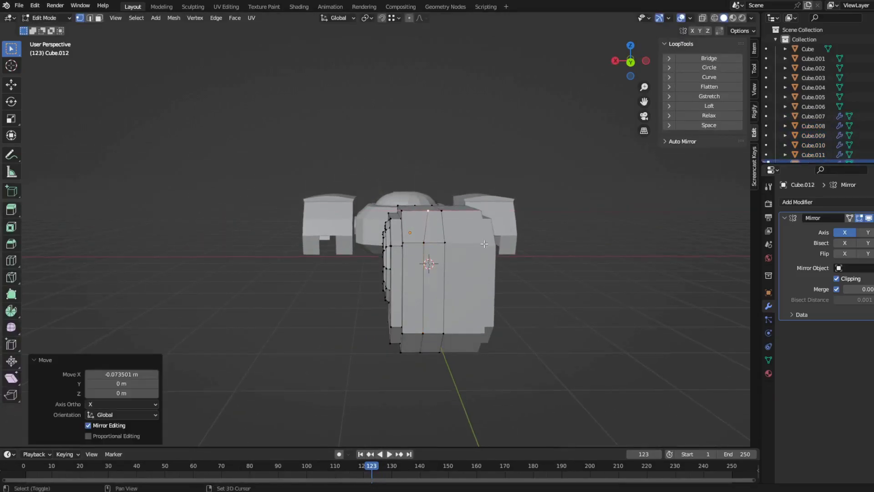
key("g")
key("x")
left_click(533, 370)
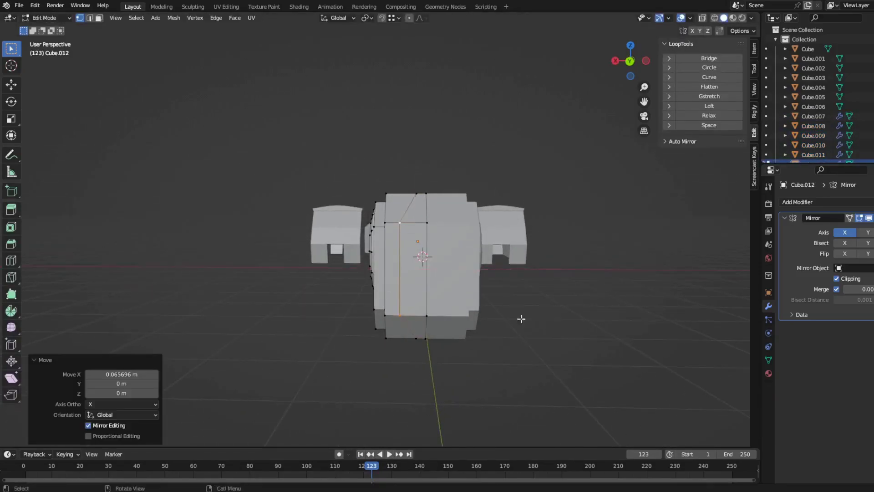
left_click(414, 273, "alt")
mouse_move(414, 273)
middle_mouse_down()
mouse_move(550, 346)
mouse_move(515, 466)
middle_mouse_up()
left_click(550, 346)
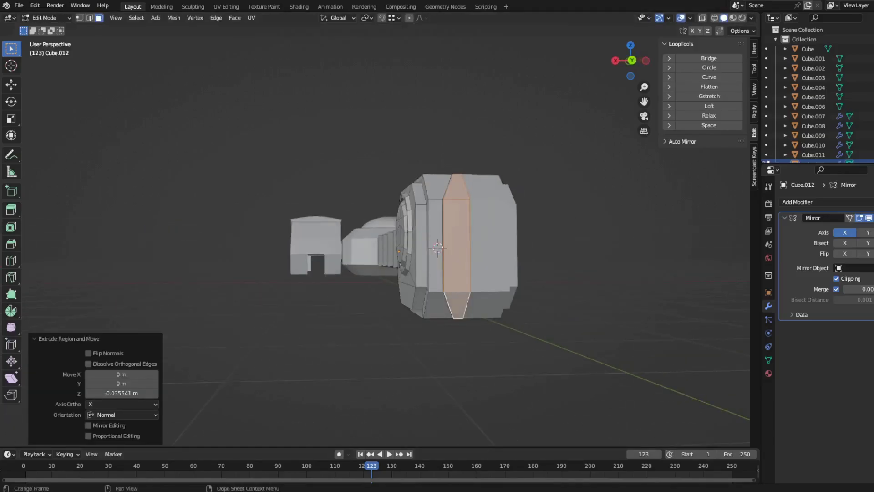
middle_click_drag(523, 299, 552, 302)
Step: Push the front strip -0.0355 m inward, then select the Cube.008 arm segment
key("Tab")
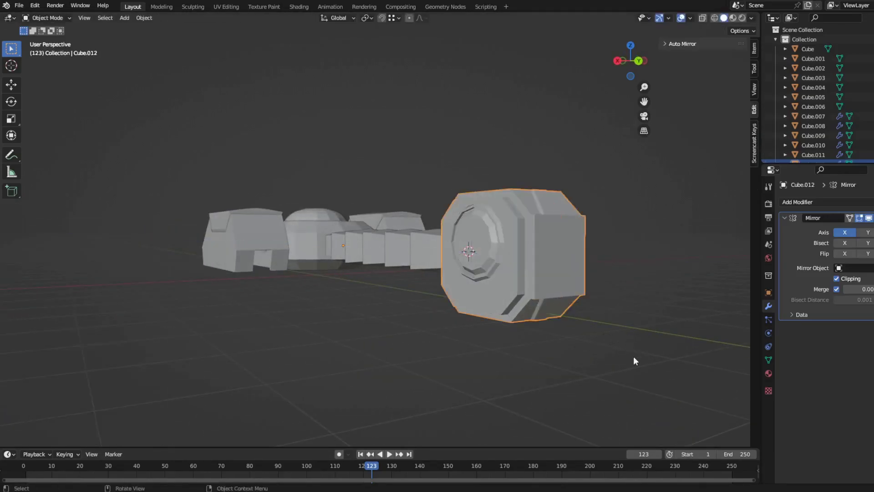
mouse_move(635, 360)
middle_mouse_down()
mouse_move(550, 335)
mouse_move(578, 350)
middle_mouse_up()
key("Tab")
left_click(492, 285)
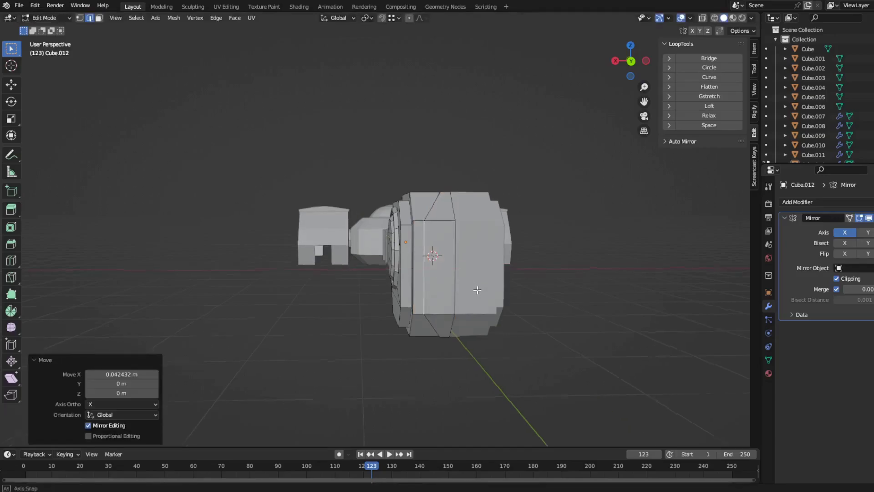
mouse_move(492, 285)
middle_mouse_down()
mouse_move(642, 339)
mouse_move(581, 269)
mouse_move(637, 307)
mouse_move(464, 312)
mouse_move(400, 276)
middle_mouse_up()
key("Tab")
left_click(398, 273)
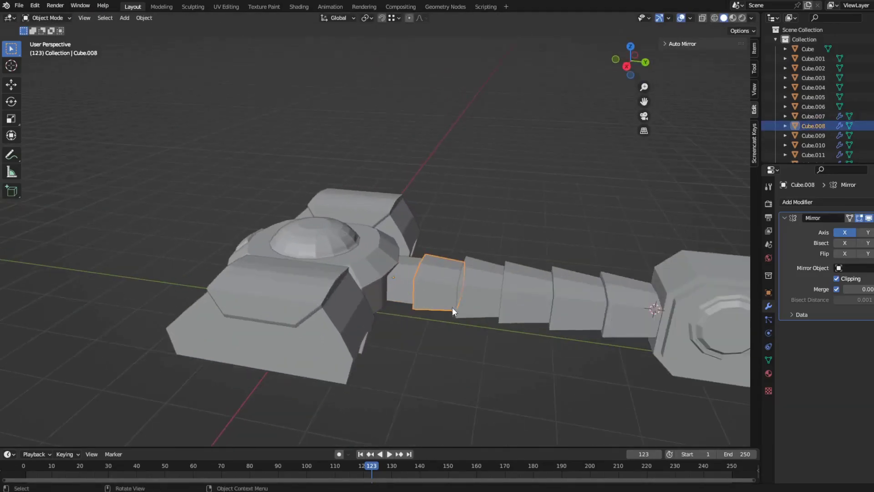
middle_click_drag(452, 307, 493, 260)
Step: Set the origin of the selected arm segments, then select the Cube.003 body piece
right_click(526, 354)
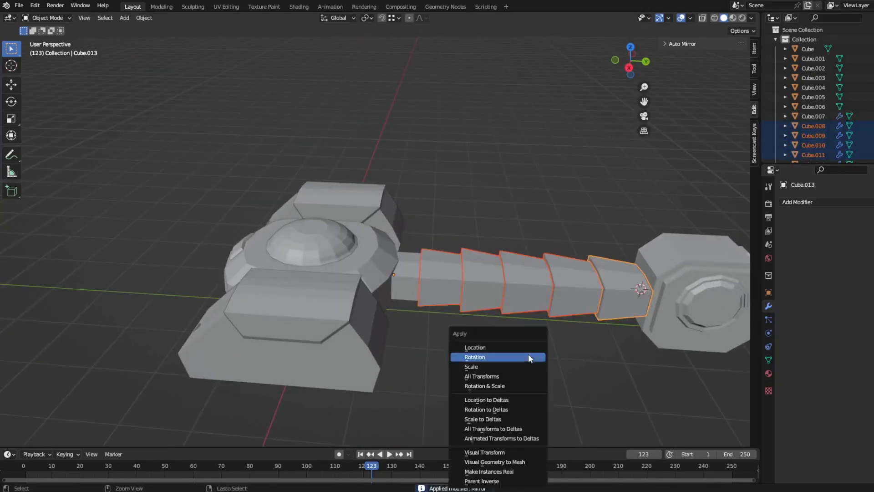
left_click(577, 382)
mouse_move(576, 382)
middle_mouse_down()
mouse_move(493, 350)
mouse_move(392, 254)
middle_mouse_up()
left_click(404, 247)
right_click(405, 251)
Step: In Edit Mode on Cube.003, box-select the inner faces of the body panel
key("Tab")
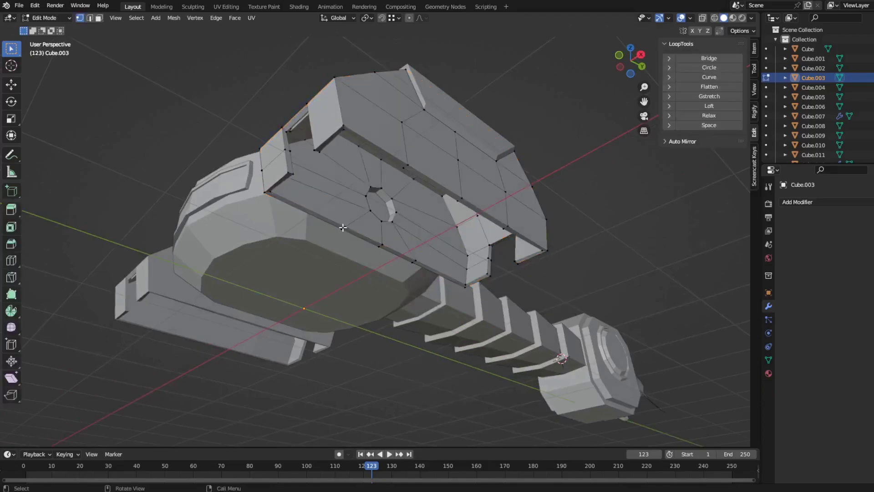
middle_click_drag(473, 217, 410, 209)
left_click(408, 209, "alt")
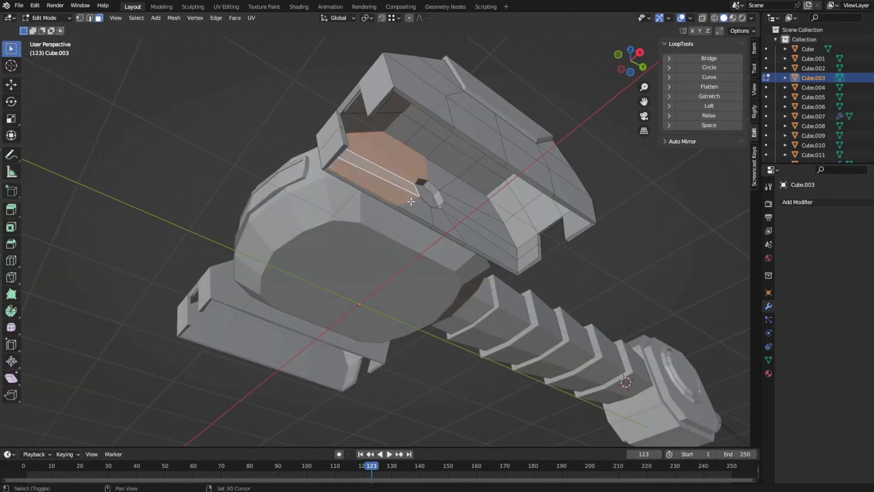
middle_click_drag(465, 212, 396, 109)
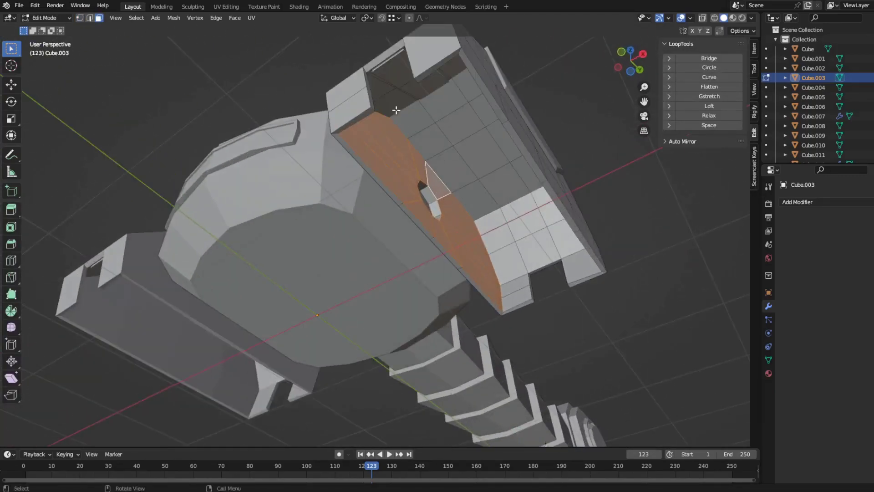
mouse_move(442, 140)
middle_mouse_down()
mouse_move(409, 114)
mouse_move(374, 50)
mouse_move(527, 40)
mouse_move(532, 115)
mouse_move(230, 250)
mouse_move(582, 168)
mouse_move(367, 119)
middle_mouse_up()
scroll(409, 114, "up", 5)
scroll(532, 115, "down", 5)
left_click_drag(367, 119, 455, 162)
middle_click_drag(480, 171, 508, 379)
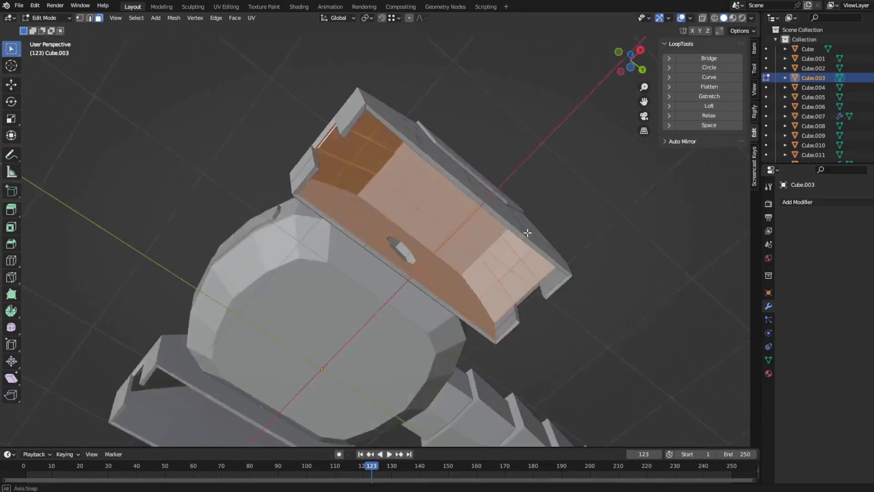
middle_click_drag(535, 259, 578, 269)
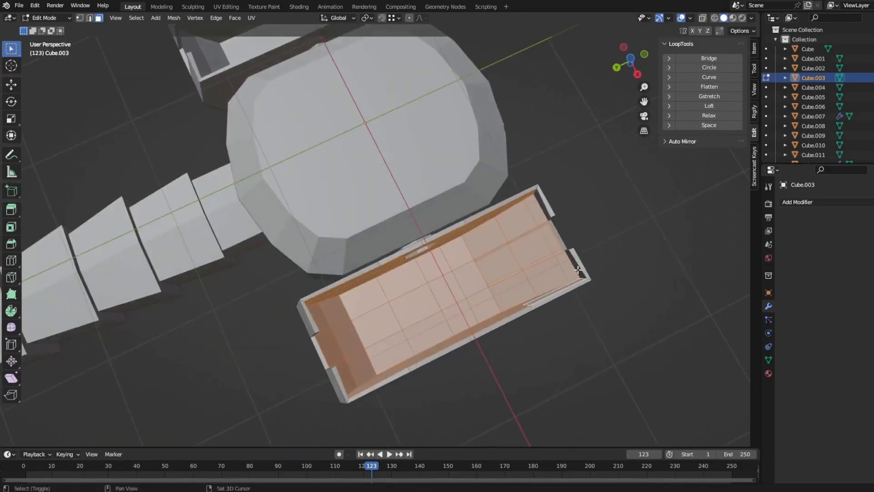
middle_click_drag(539, 210, 565, 357)
Step: Lower the selected faces -0.086 m along Z
key("g")
key("z")
left_click(591, 398)
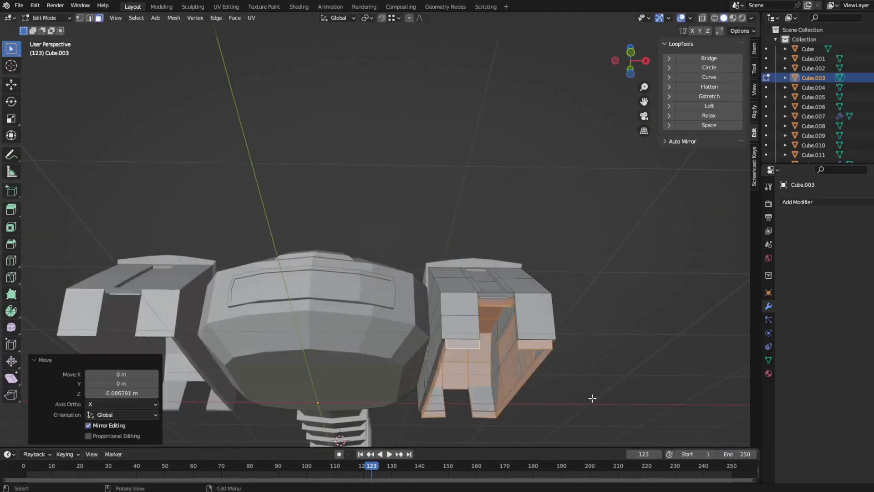
middle_click_drag(591, 398, 564, 348)
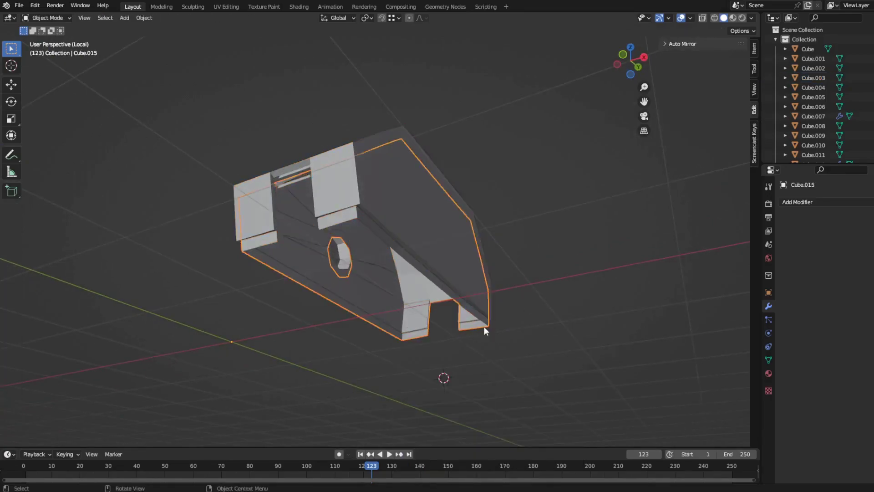
Step: In Edit Mode on Cube.015, snap a vertex onto the vertex below it
key("Tab")
middle_click_drag(485, 324, 345, 227)
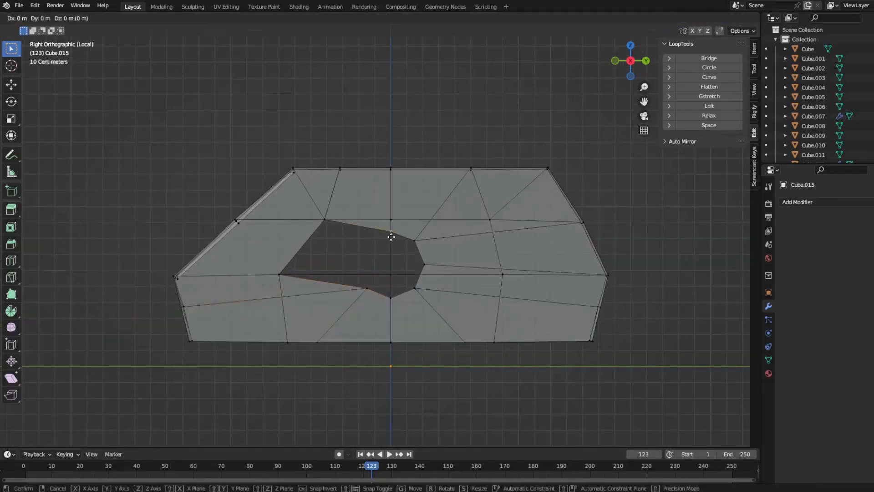
left_click(423, 286)
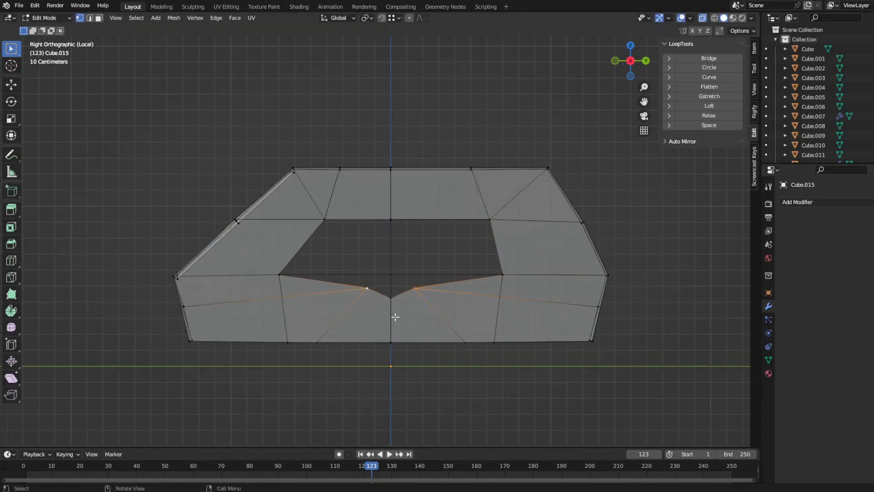
middle_click_drag(395, 316, 405, 308)
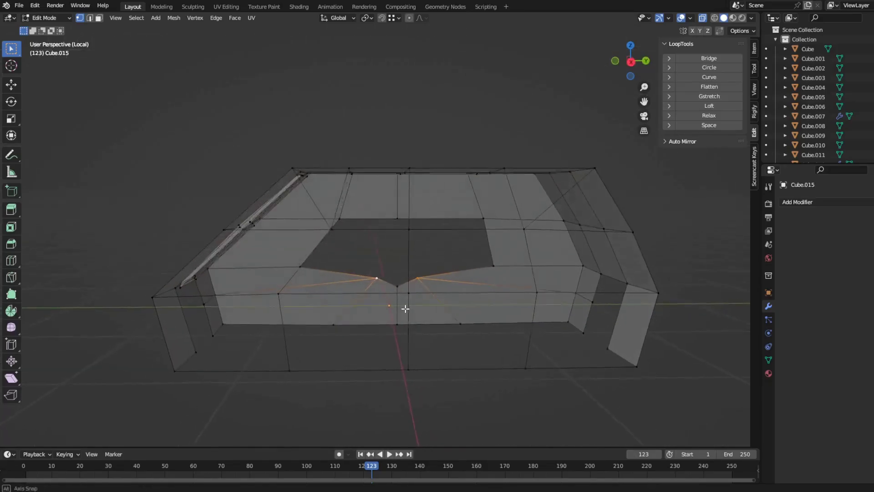
Step: Delete the faces around the central hole and fill the gap with a new face
right_click(403, 294)
left_click(406, 288)
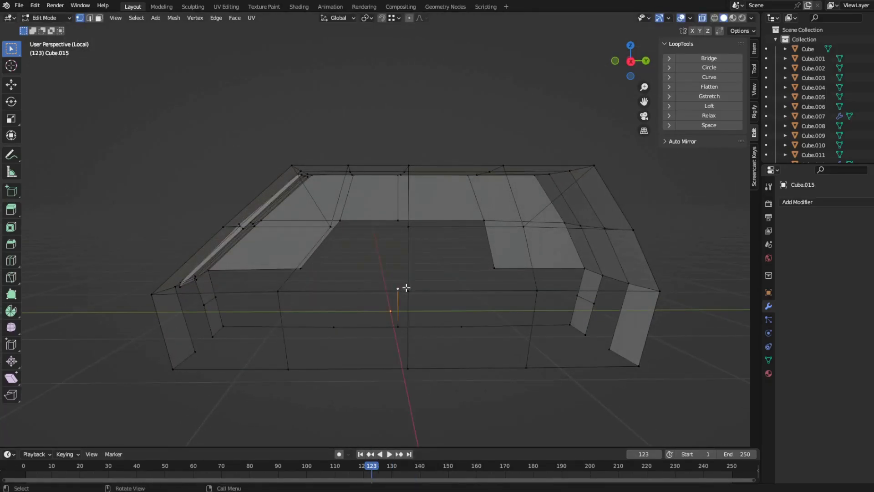
left_click(302, 269, "shift")
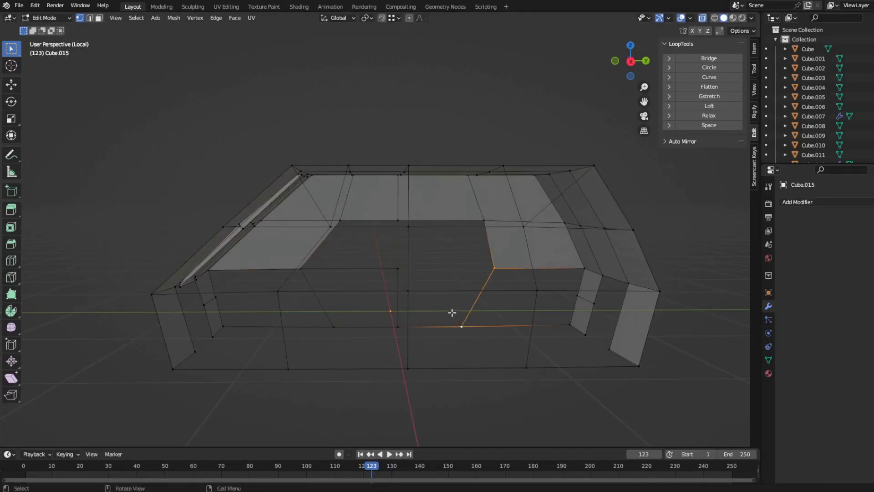
key("ctrl+z")
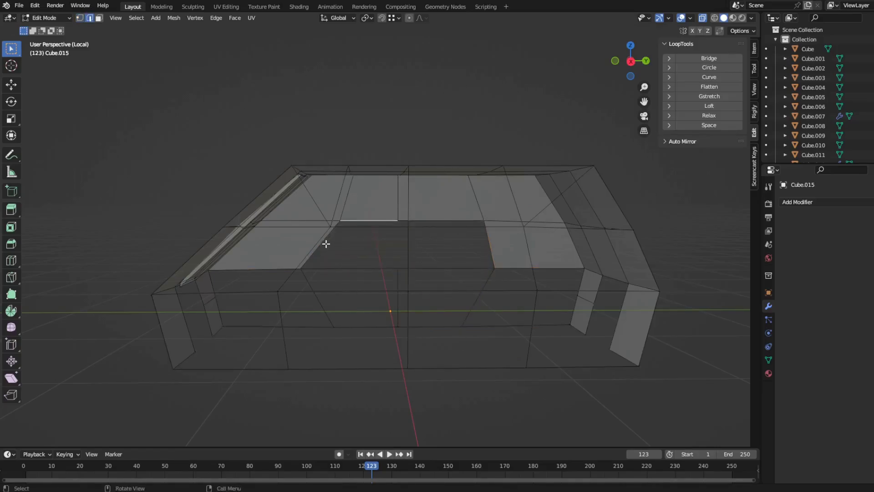
right_click(584, 301)
left_click(554, 300)
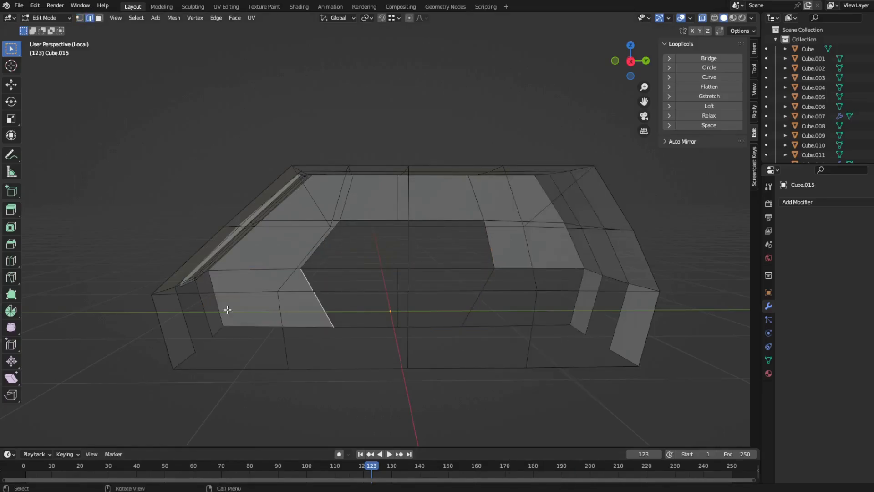
Step: Delete the top face loop and bridge the edge loops to close the top hole
mouse_move(338, 236)
middle_mouse_down()
mouse_move(474, 260)
mouse_move(501, 273)
middle_mouse_up()
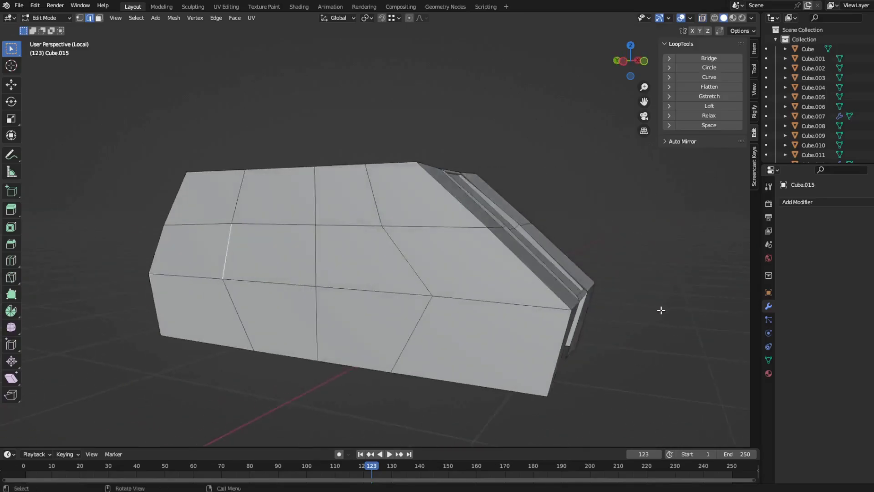
scroll(566, 322, "down", 5)
scroll(385, 219, "up", 8)
scroll(249, 213, "up", 3)
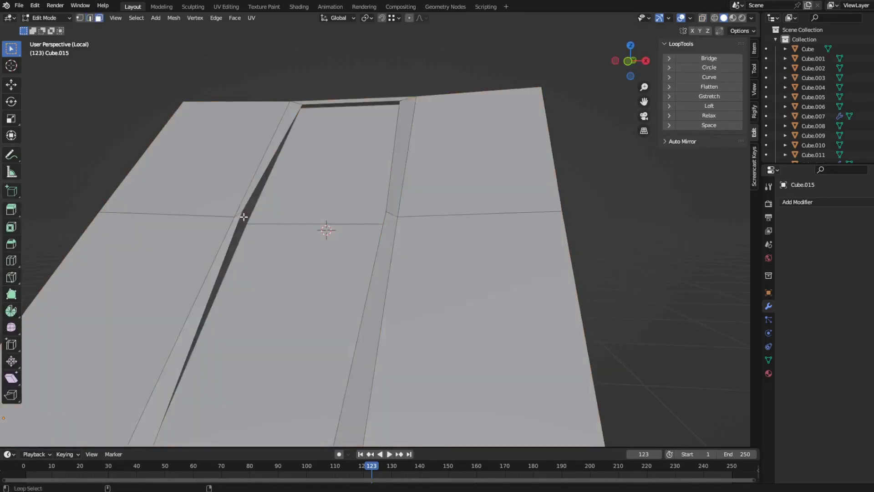
left_click(243, 217, "alt")
right_click(243, 217)
left_click(255, 414)
mouse_move(255, 414)
middle_mouse_down()
mouse_move(362, 190)
mouse_move(455, 273)
middle_mouse_up()
right_click(531, 349)
left_click(530, 348)
Step: Select the face beside the gap and scale the chosen edges to 0 along Y
right_click(501, 469)
mouse_move(501, 469)
middle_mouse_down()
mouse_move(328, 260)
mouse_move(541, 289)
mouse_move(455, 244)
mouse_move(414, 355)
middle_mouse_up()
left_click(414, 355)
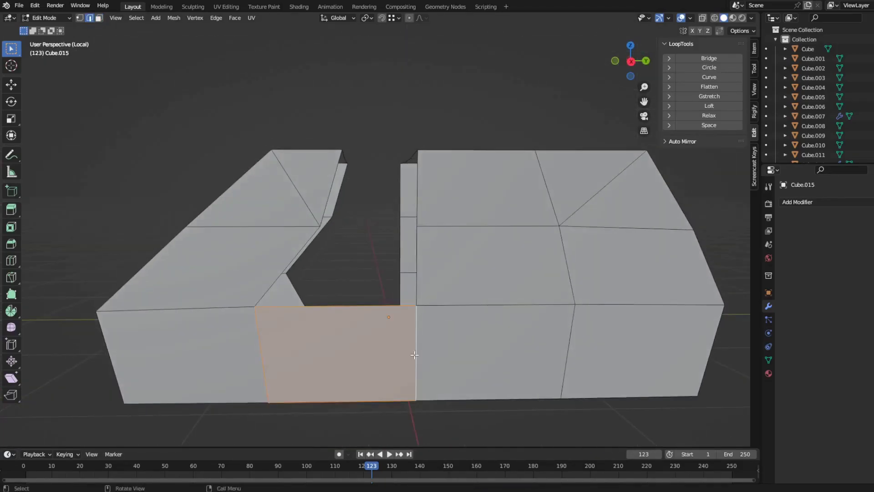
mouse_move(432, 270)
middle_mouse_down()
mouse_move(319, 259)
mouse_move(404, 289)
mouse_move(459, 250)
mouse_move(485, 264)
mouse_move(505, 250)
middle_mouse_up()
key("0")
key("Return")
Step: Flatten the selected edges to zero along Y
key("s")
key("y")
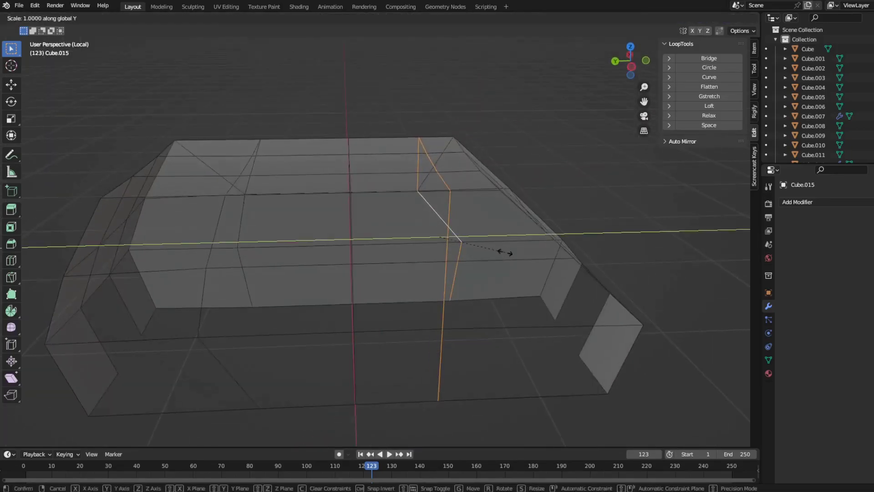
key("0")
key("Return")
mouse_move(455, 186)
middle_mouse_down()
mouse_move(416, 353)
mouse_move(388, 254)
mouse_move(498, 306)
mouse_move(358, 167)
middle_mouse_up()
Step: Raise the top-middle edge slightly along Z in the front view
left_click_drag(302, 129, 429, 172)
key("g")
key("z")
left_click(486, 160)
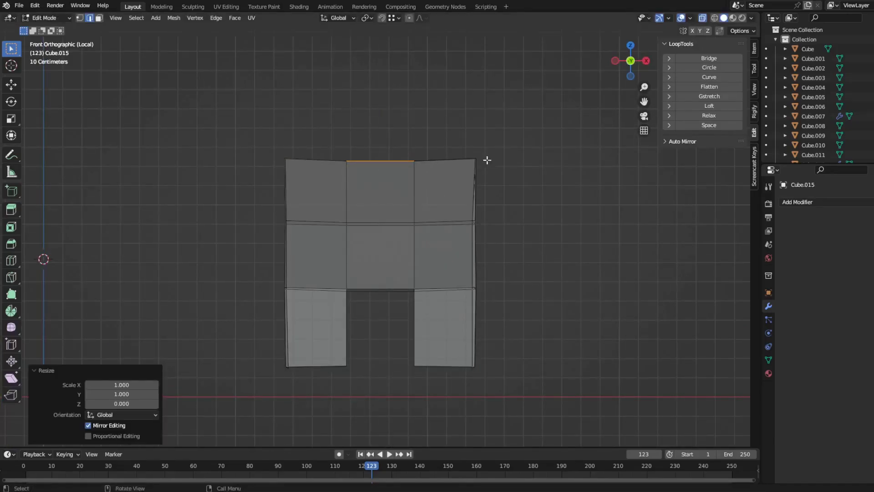
Step: Straighten the right and left vertical edges by scaling each side to 0 along X
left_click_drag(523, 121, 460, 401)
key("s")
key("x")
key("0")
key("Return")
left_click_drag(296, 130, 273, 377)
key("s")
key("x")
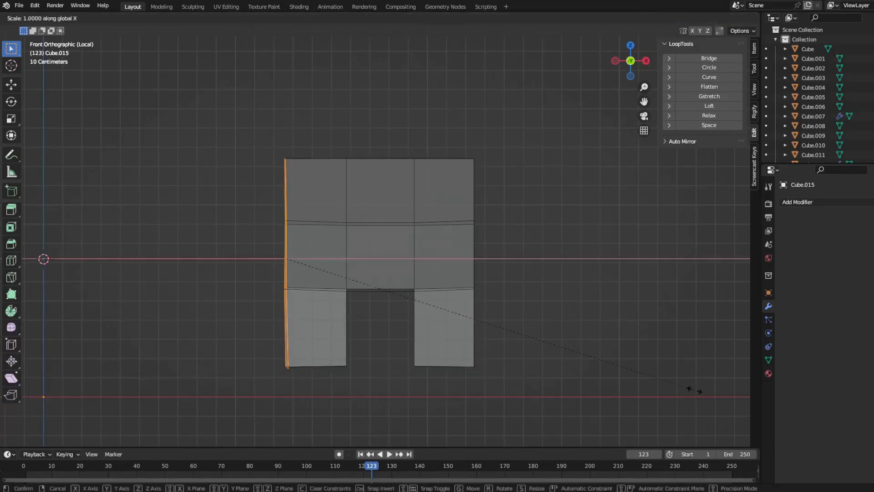
key("0")
key("Return")
Step: Flatten the bottom and middle horizontal edges to 0 along Y from the right view
left_click_drag(275, 261, 498, 318)
left_click_drag(273, 210, 577, 241)
mouse_move(577, 242)
middle_mouse_down()
mouse_move(489, 245)
mouse_move(589, 349)
middle_mouse_up()
key("s")
key("y")
key("0")
key("Return")
Step: Merge overlapping vertices by distance and clear the sharp marking from a diagonal edge
key("a")
key("m")
left_click(556, 244)
left_click(565, 186)
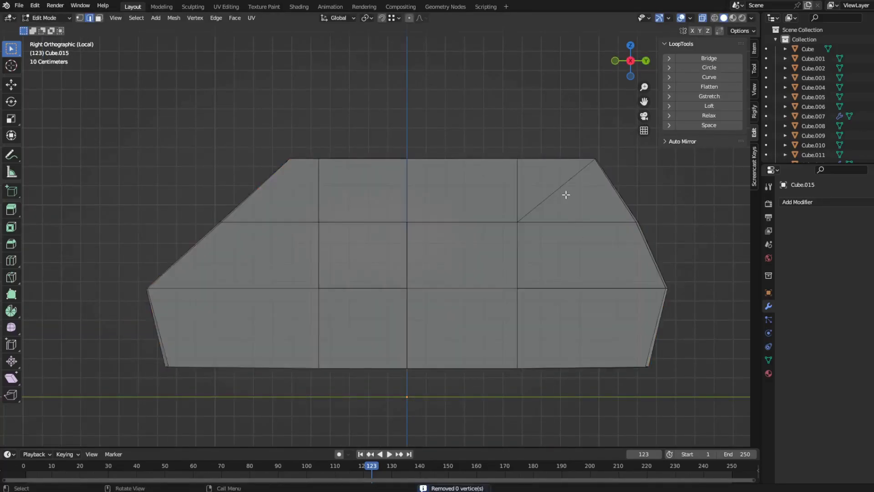
middle_click_drag(566, 191, 521, 410)
right_click(520, 410)
left_click(521, 410)
Step: In right view, align four sets of vertices by scaling each to 0 along Y
key("KP_3")
key("s")
key("y")
key("0")
key("Return")
key("s")
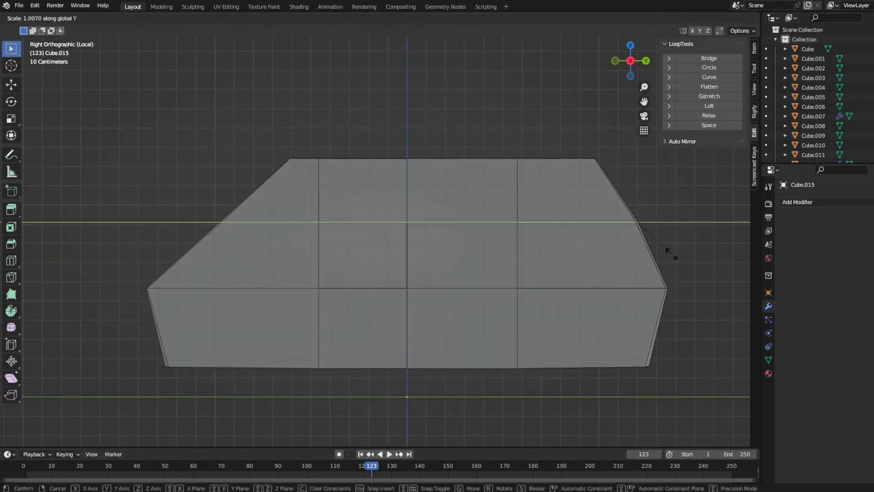
key("y")
key("0")
key("Return")
key("s")
key("y")
key("0")
key("Return")
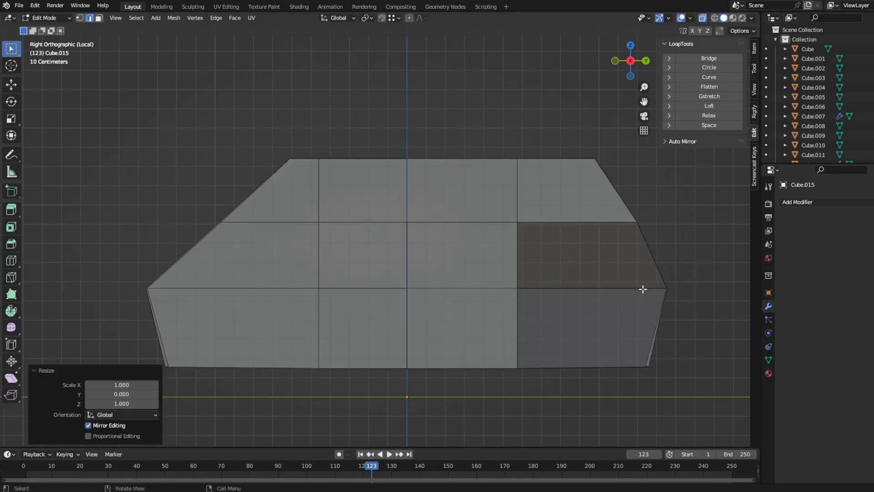
key("s")
key("y")
key("0")
key("Return")
Step: Flatten the last selection along Y, toggle see-through off, and exit local view
mouse_move(691, 390)
middle_mouse_down()
mouse_move(603, 390)
mouse_move(603, 368)
mouse_move(451, 271)
mouse_move(420, 343)
middle_mouse_up()
scroll(603, 390, "down", 3)
scroll(604, 368, "up", 3)
key("s")
key("y")
key("0")
key("Return")
key("alt+z")
key("alt+z")
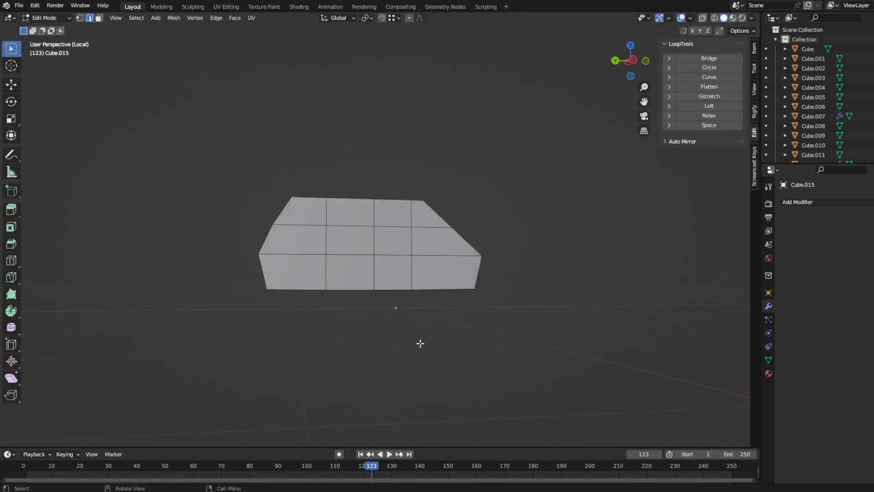
key("KP_Divide")
Step: Lower Cube.015's bottom edges and isolate the piece again in local view
scroll(358, 323, "up", 2)
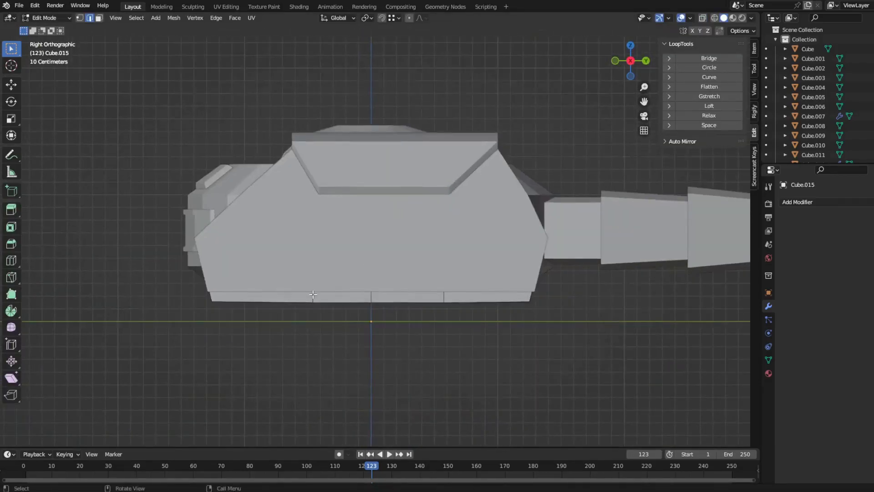
key("alt+z")
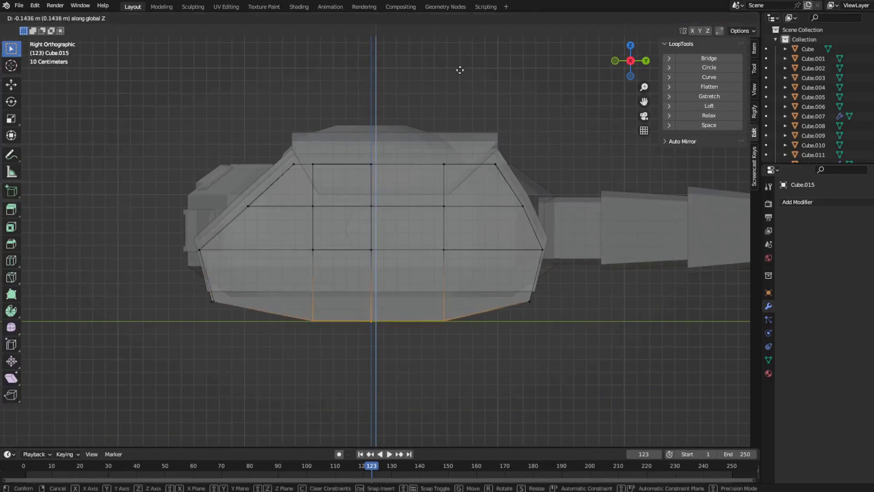
left_click(461, 70)
key("alt+z")
mouse_move(460, 70)
middle_mouse_down()
mouse_move(460, 201)
mouse_move(425, 220)
mouse_move(316, 239)
middle_mouse_up()
key("KP_Divide")
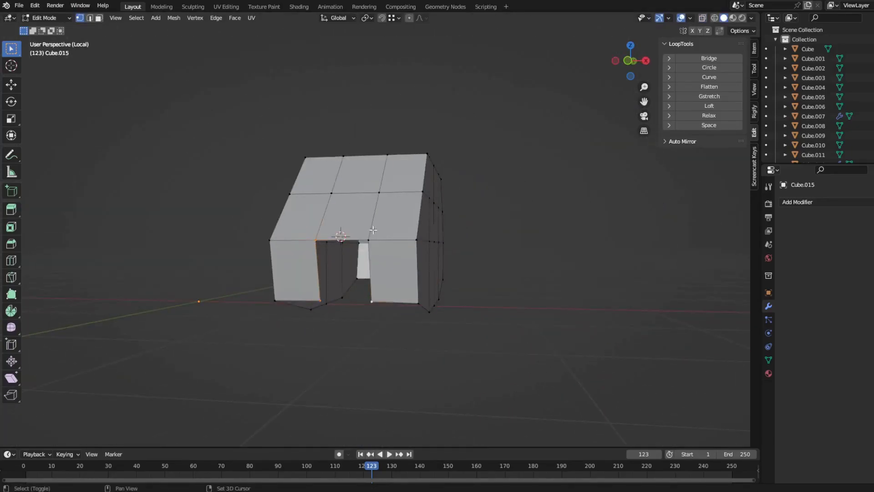
middle_click_drag(373, 230, 423, 283)
Step: Extrude the lower opening's edge loop and extend a new vertex from it
key("e")
left_click(433, 292)
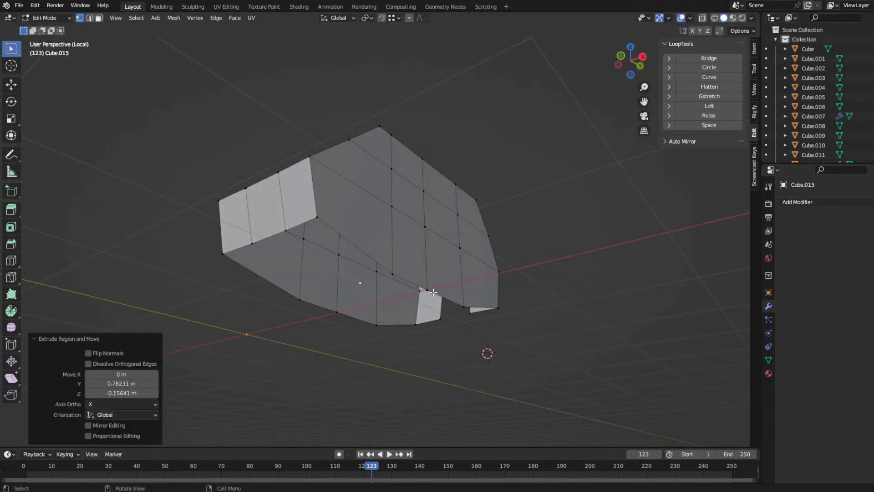
right_click(468, 316, "ctrl")
left_click(332, 306)
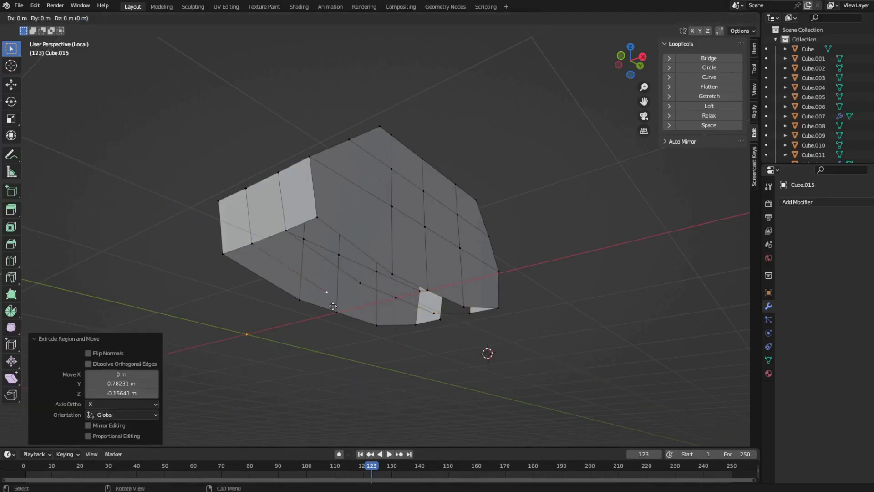
left_click(374, 327)
Step: Select the rim face loop and shrink it slightly with a scale
middle_click_drag(374, 326, 470, 330)
mouse_move(343, 212)
middle_mouse_down()
mouse_move(560, 302)
mouse_move(537, 249)
middle_mouse_up()
mouse_move(494, 187)
middle_mouse_down()
mouse_move(528, 268)
mouse_move(597, 299)
middle_mouse_up()
left_click(528, 269, "alt")
key("s")
key("shift+x")
left_click(538, 277)
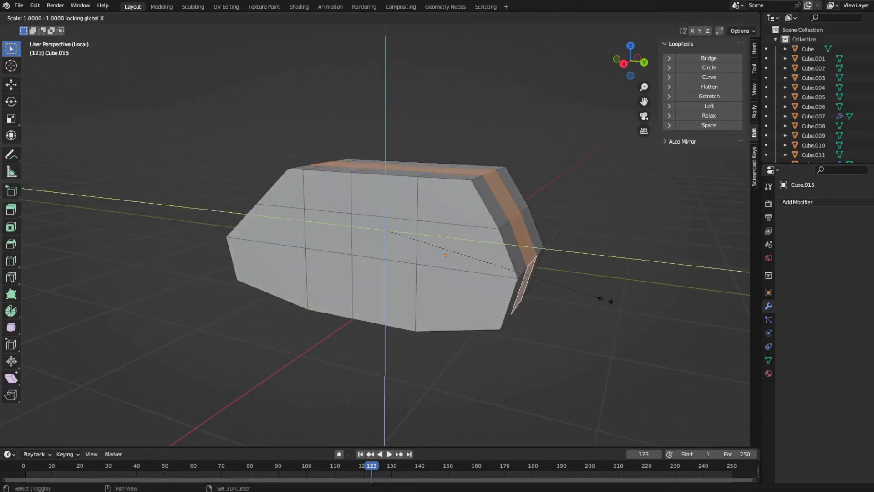
Step: Check the piece against the full robot, then move a strip of three faces into place
key("Tab")
key("KP_Divide")
mouse_move(460, 266)
middle_mouse_down()
mouse_move(445, 256)
mouse_move(511, 288)
mouse_move(461, 279)
mouse_move(461, 290)
mouse_move(346, 255)
middle_mouse_up()
key("Tab")
left_click(272, 231)
left_click(392, 272, "ctrl")
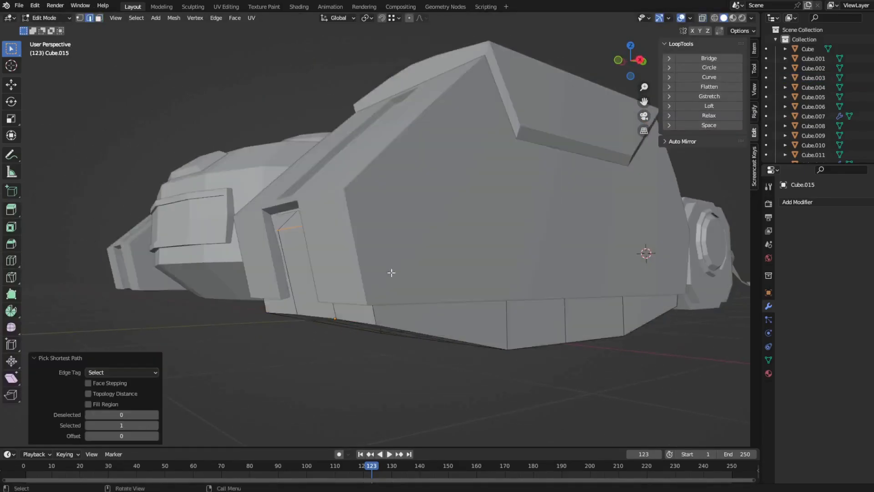
left_click(387, 117)
mouse_move(387, 116)
middle_mouse_down()
mouse_move(509, 346)
mouse_move(638, 228)
middle_mouse_up()
key("Tab")
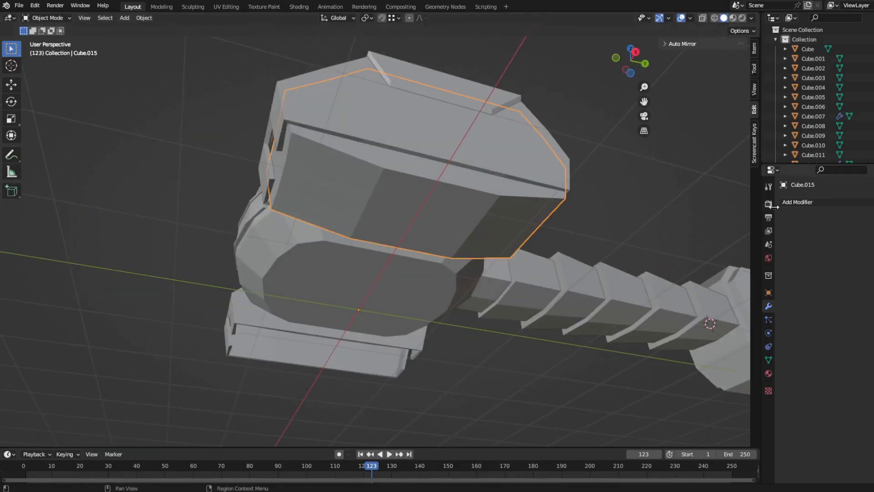
Step: Apply Cube.015's location and add a Mirror modifier so it mirrors across X
key("ctrl+a")
left_click(754, 190)
left_click(797, 202)
left_click(683, 291)
mouse_move(507, 345)
middle_mouse_down()
mouse_move(610, 380)
mouse_move(588, 350)
mouse_move(418, 261)
middle_mouse_up()
Step: In Edit Mode with X-ray on, move an edge loop -0.019697 m along Y
key("Tab")
scroll(418, 261, "up", 3)
key("alt+z")
Step: Move a shortest-path run of edges vertically and along Y, then view the whole robot
key("alt+z")
key("g")
key("y")
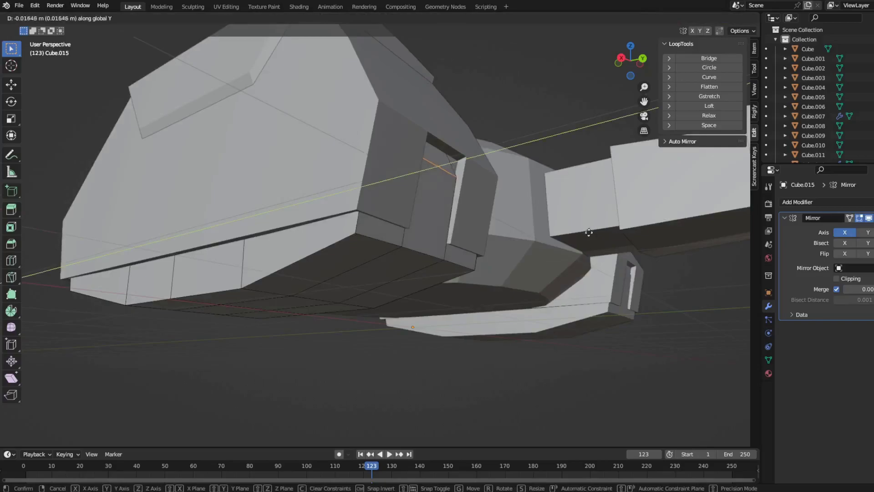
left_click(465, 267)
Step: Select another edge, move it along Y and scale it flat along Y
left_click(521, 310)
mouse_move(381, 394)
middle_mouse_down()
mouse_move(410, 236)
mouse_move(392, 266)
mouse_move(460, 286)
middle_mouse_up()
left_click(412, 244, "ctrl")
key("g")
key("y")
key("s")
key("y")
key("Escape")
key("alt+z")
left_click(392, 266, "ctrl")
key("alt+z")
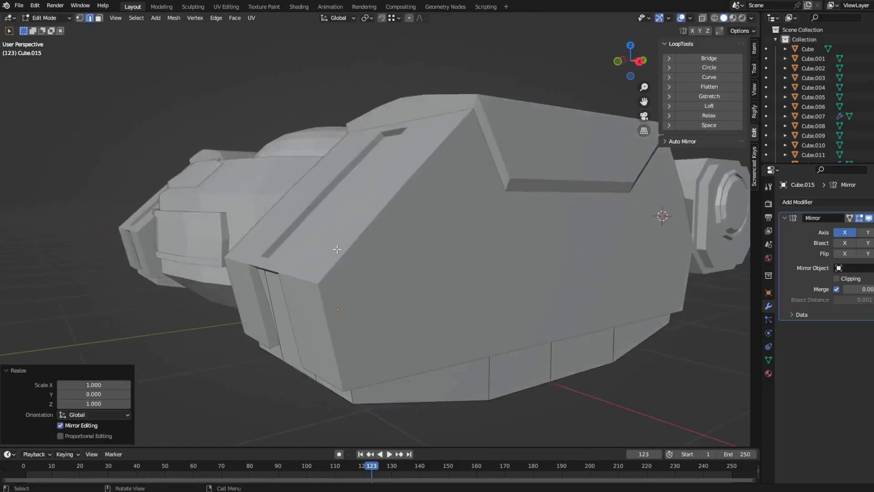
key("g")
key("z")
left_click(465, 229)
key("g")
key("y")
key("Tab")
scroll(379, 401, "down", 4)
mouse_move(379, 401)
middle_mouse_down()
mouse_move(462, 376)
mouse_move(460, 408)
mouse_move(448, 397)
middle_mouse_up()
Step: Switch to Material Preview and select the robot's central dish body
key("a")
key("alt+a")
mouse_move(552, 236)
middle_mouse_down()
mouse_move(522, 289)
mouse_move(556, 212)
mouse_move(432, 260)
mouse_move(492, 255)
middle_mouse_up()
key("z")
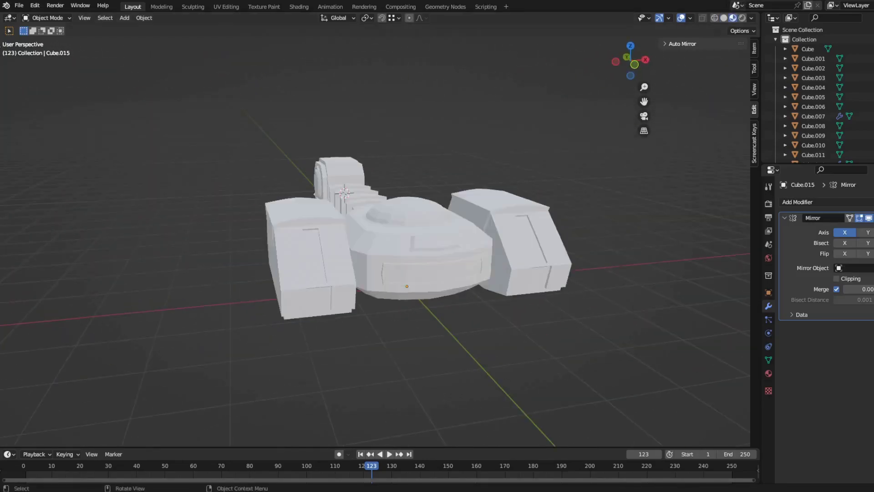
left_click(478, 269)
scroll(478, 269, "up", 2)
Step: Give the body's material an orange Base Color and Metallic 0.3
left_click(768, 374)
left_click(857, 345)
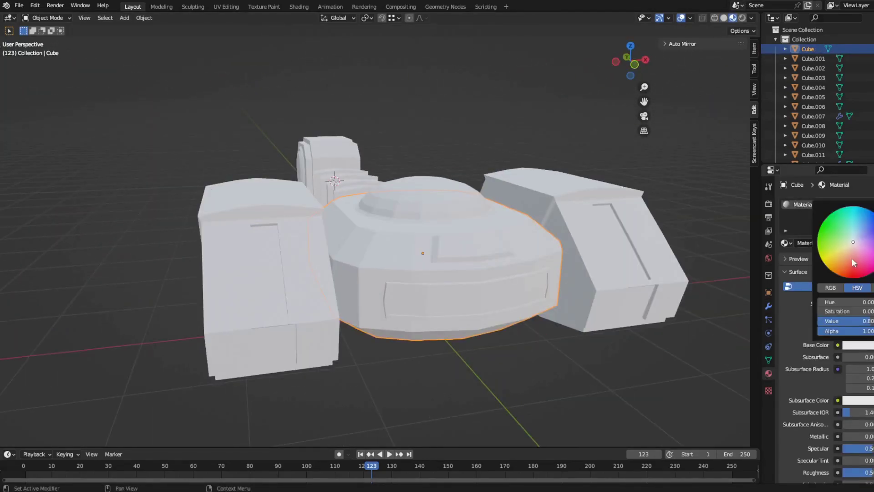
left_click(826, 263)
left_click(858, 346)
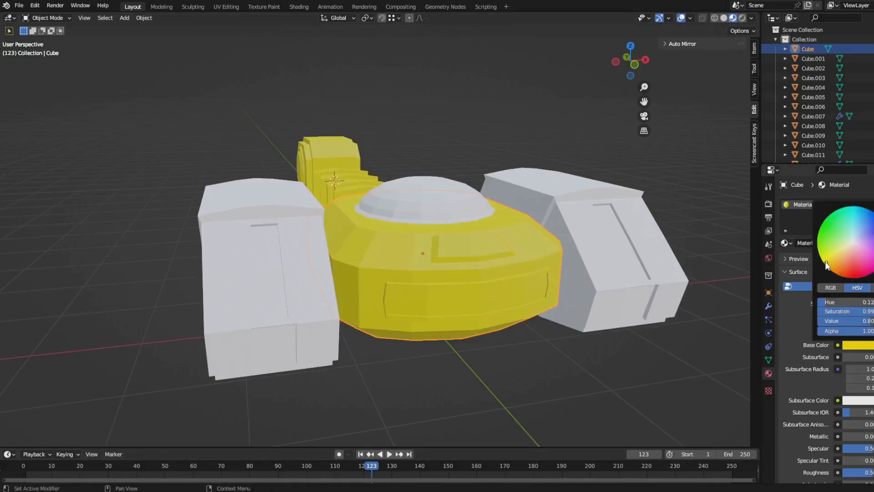
left_click(842, 248)
left_click_drag(846, 436, 862, 436)
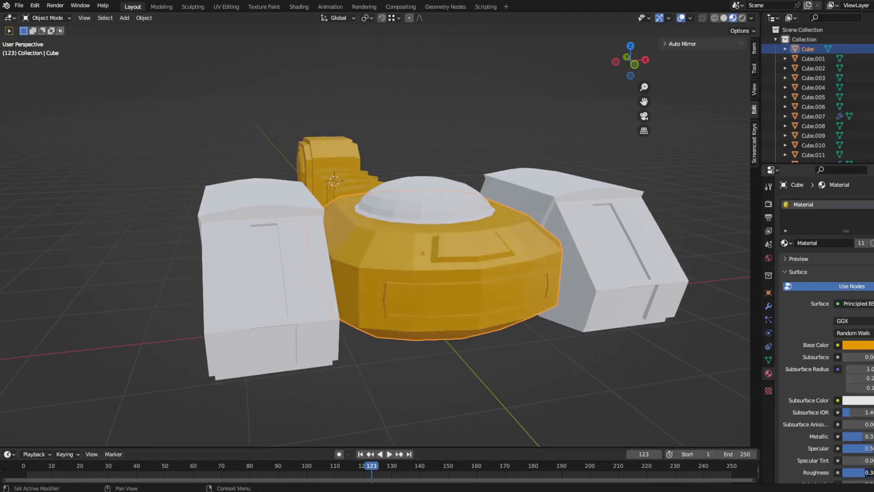
Step: Lower the base colour's hue to a deeper orange and make the dome the active part
middle_click_drag(501, 387, 542, 392)
left_click(541, 392)
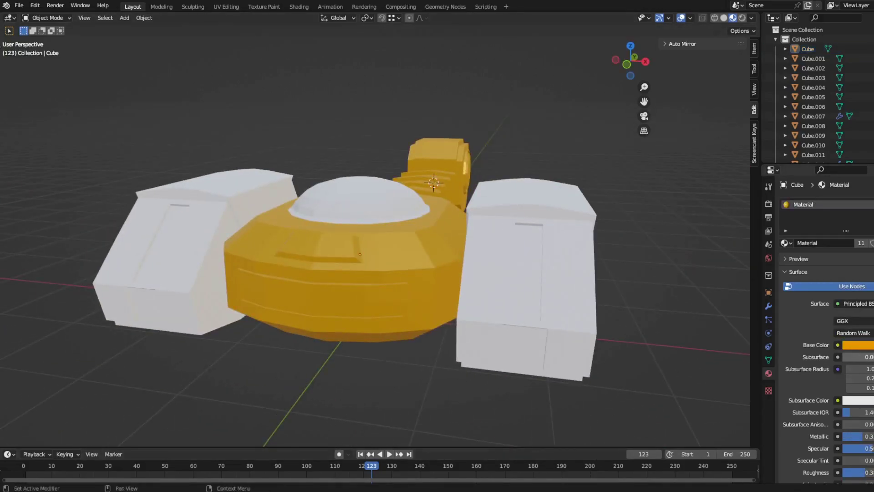
left_click(857, 344)
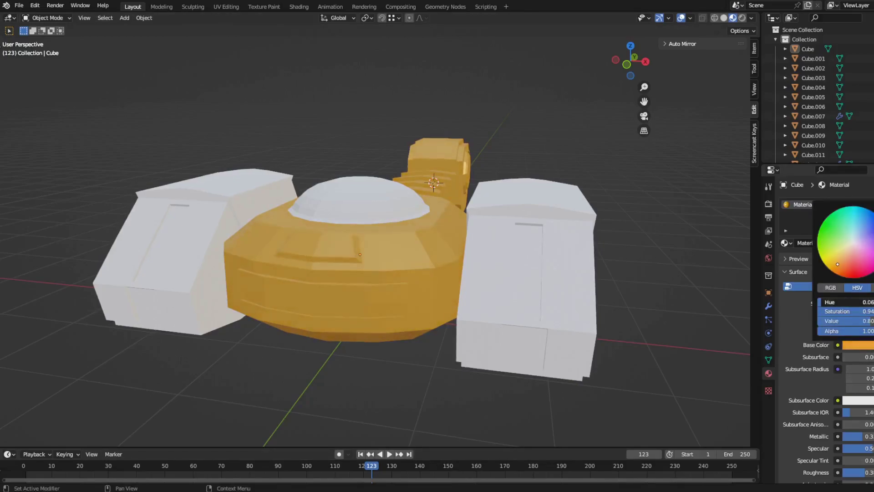
left_click_drag(844, 302, 841, 321)
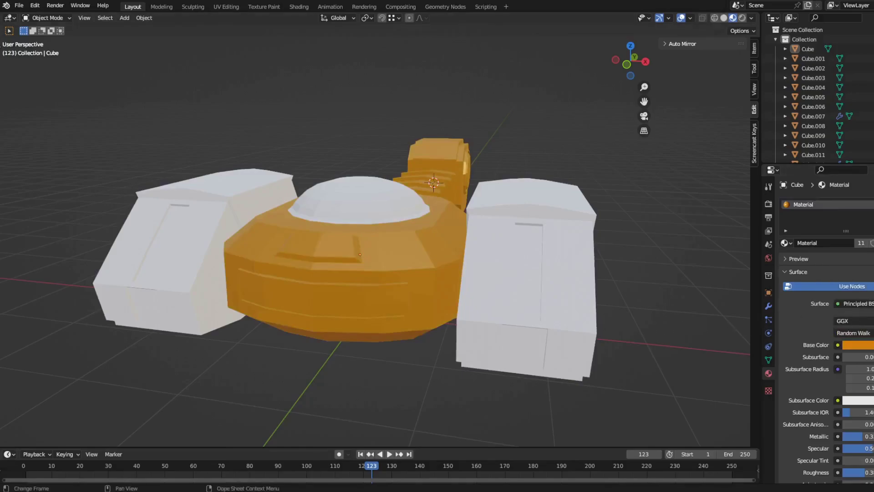
left_click(383, 226)
Step: Link the dome's orange material to every selected robot part
key("a")
key("ctrl+l")
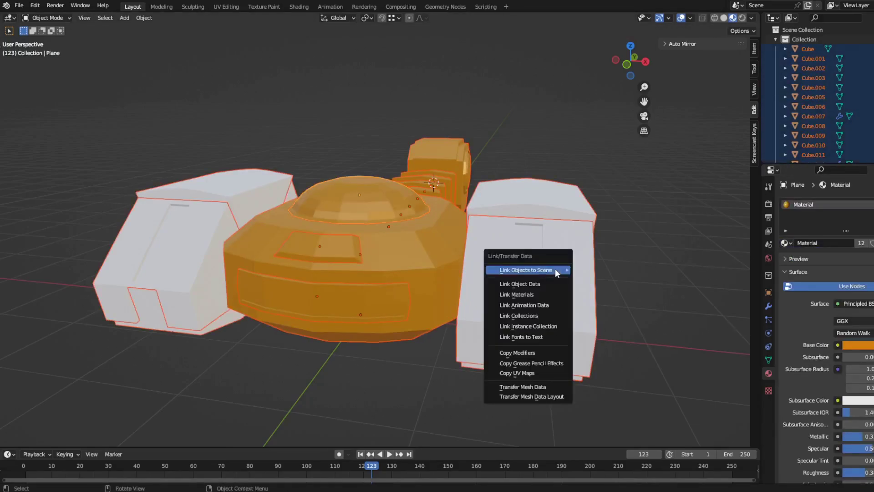
left_click(491, 289)
left_click(460, 299)
middle_click_drag(540, 310, 637, 457)
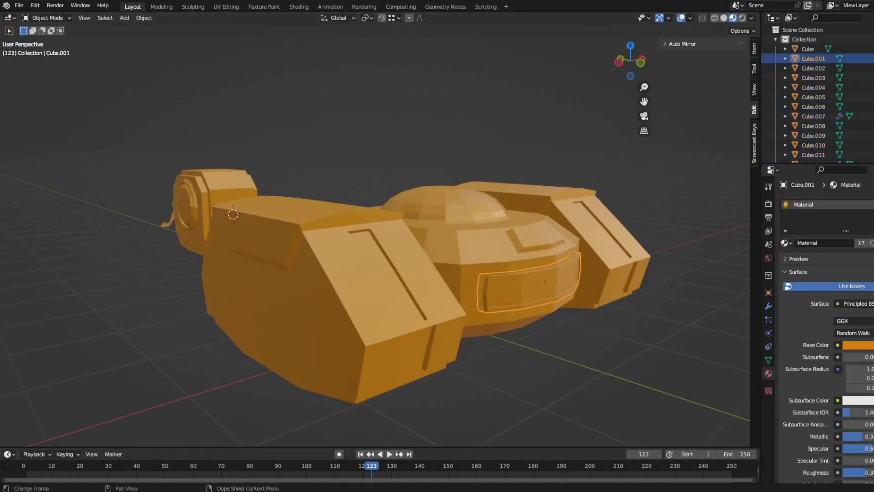
middle_click_drag(455, 219, 367, 213)
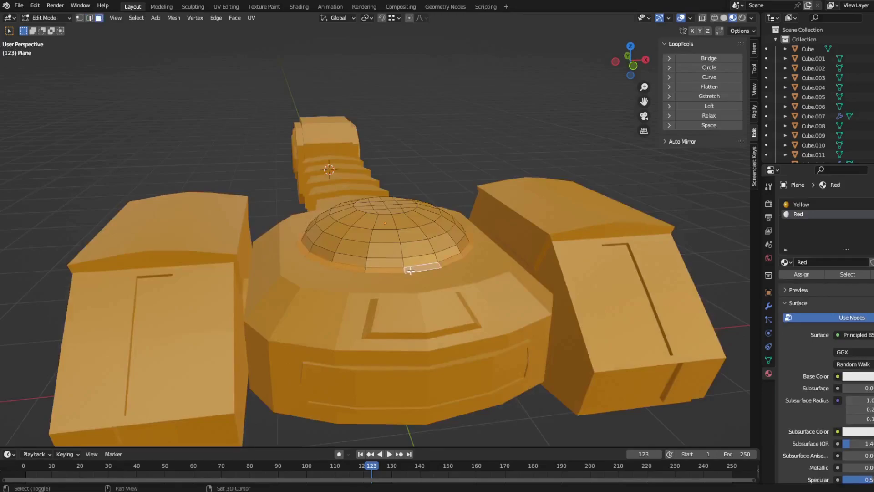
key("Tab")
Step: Duplicate the orange material as a new material named Red with a strong red colour
left_click(784, 262)
left_click(806, 284)
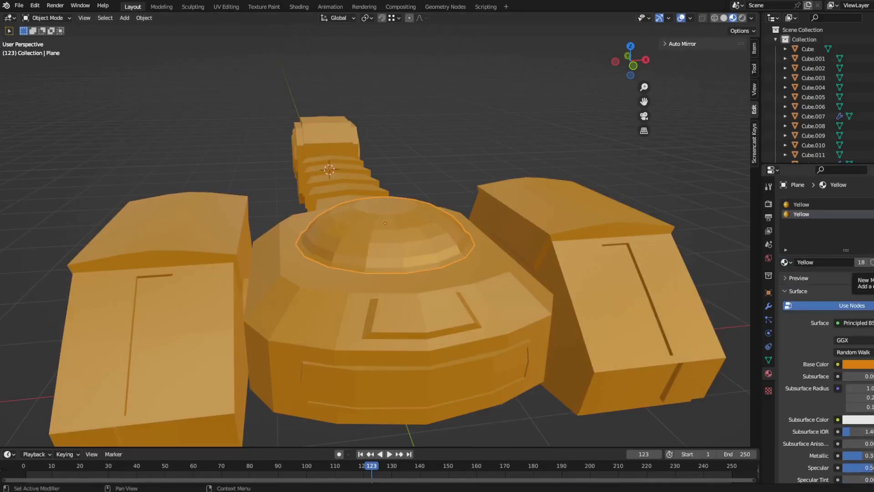
key("Return")
type("Red")
left_click(784, 262)
left_click(801, 295)
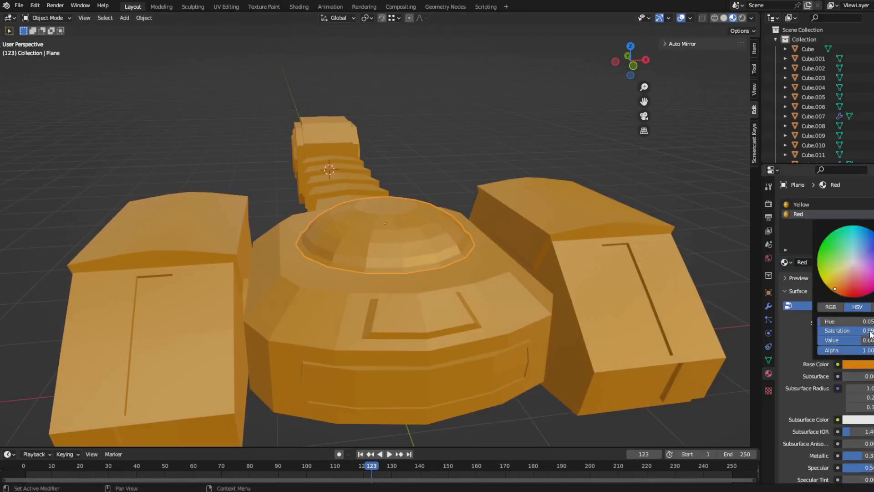
middle_click_drag(442, 129, 541, 196)
Step: Assign Red to the side-block tops and the front centre panel
left_click(541, 195)
left_click_drag(797, 275, 533, 212)
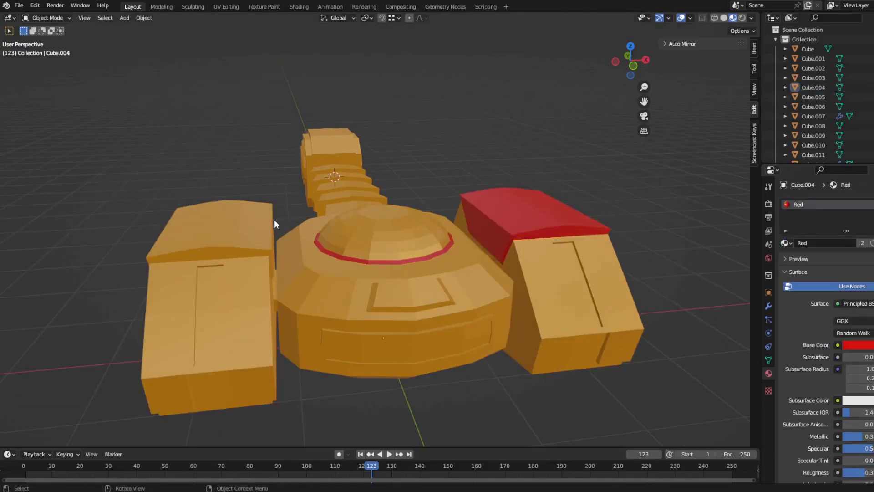
left_click_drag(796, 276, 209, 221)
left_click(427, 294)
left_click(794, 278)
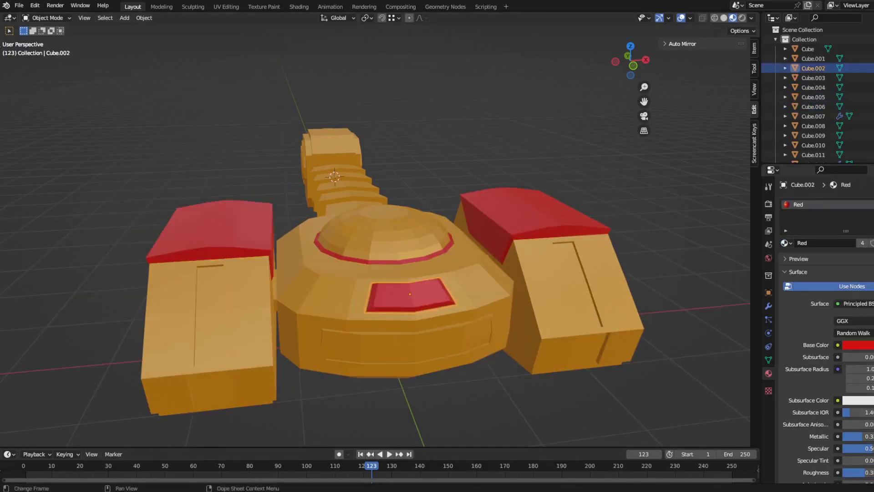
Step: Assign Red to an edge loop of faces on the arm in Edit Mode
mouse_move(410, 273)
middle_mouse_down()
mouse_move(574, 261)
mouse_move(455, 161)
mouse_move(440, 194)
middle_mouse_up()
left_click(455, 161)
key("Tab")
left_click(445, 182, "alt")
left_click(786, 243)
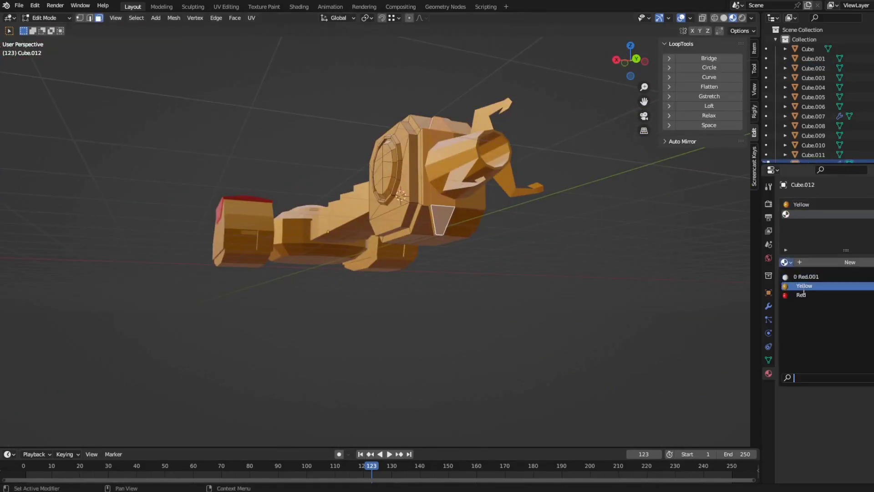
left_click(810, 282)
middle_click_drag(410, 273, 500, 255)
key("Tab")
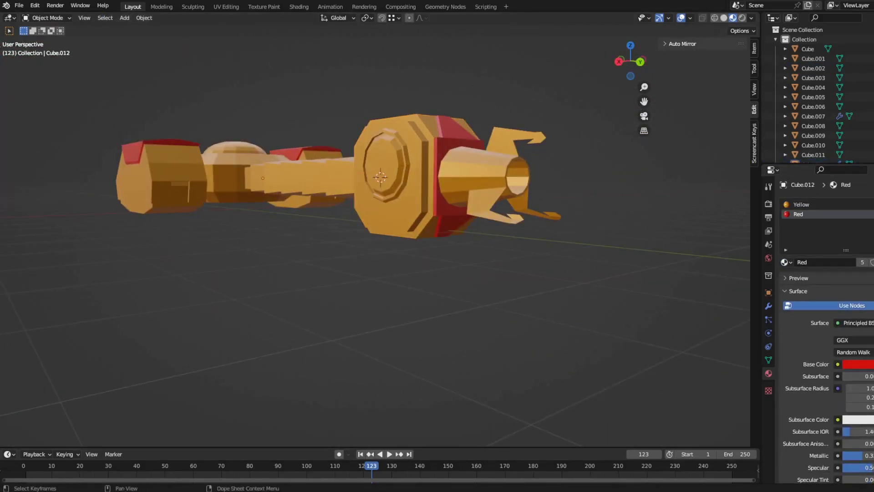
Step: Assign the Red material to the front visor panel
middle_click_drag(601, 359, 428, 282)
left_click(428, 281)
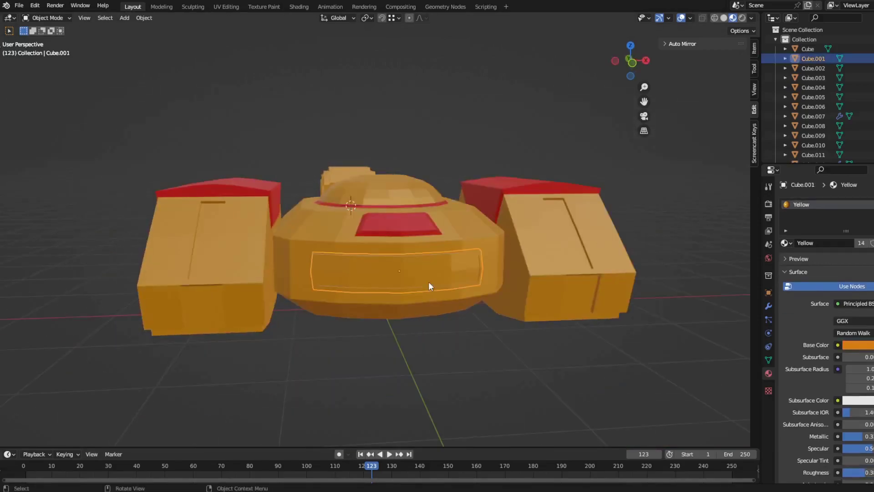
left_click(785, 242)
left_click(794, 273)
Step: Add a new material named Lights and assign it to the panel's inner faces
left_click(444, 264)
left_click(869, 204)
left_click(835, 262)
double_click(836, 262)
type("L")
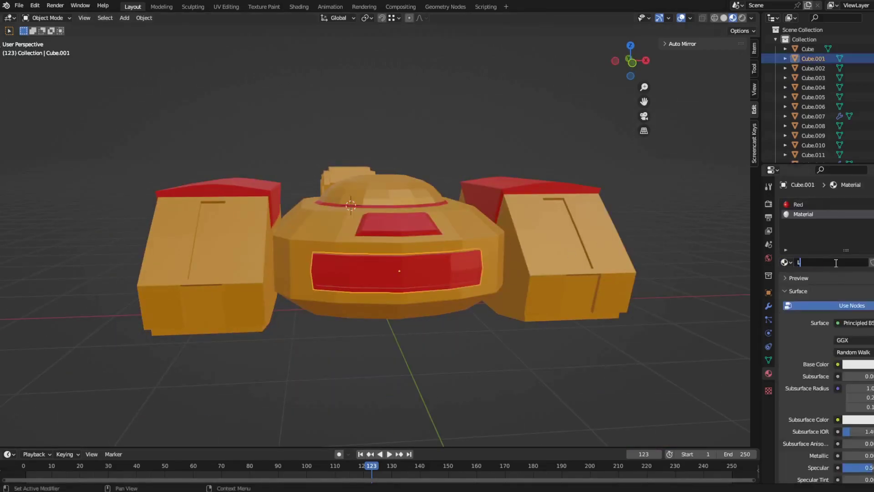
key("Tab")
left_click(367, 273)
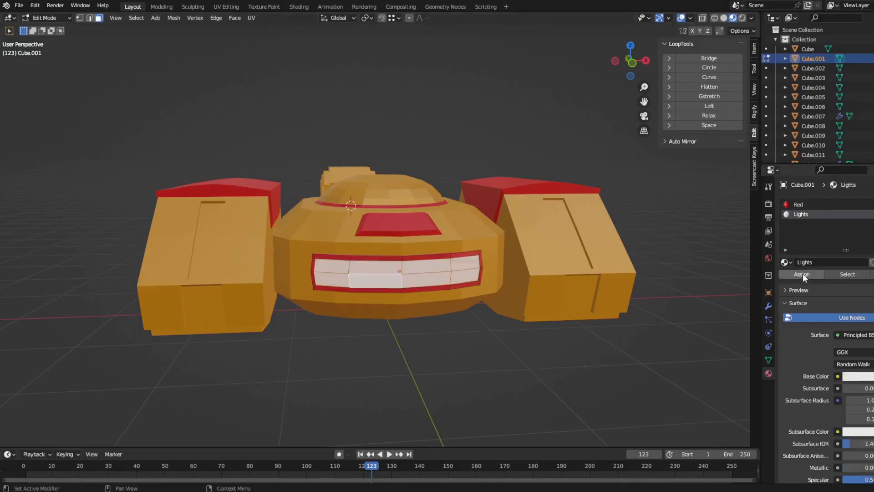
key("Tab")
Step: Set the Lights material's Emission colour to cyan
scroll(802, 273, "down", 8)
left_click(858, 457)
left_click(832, 355)
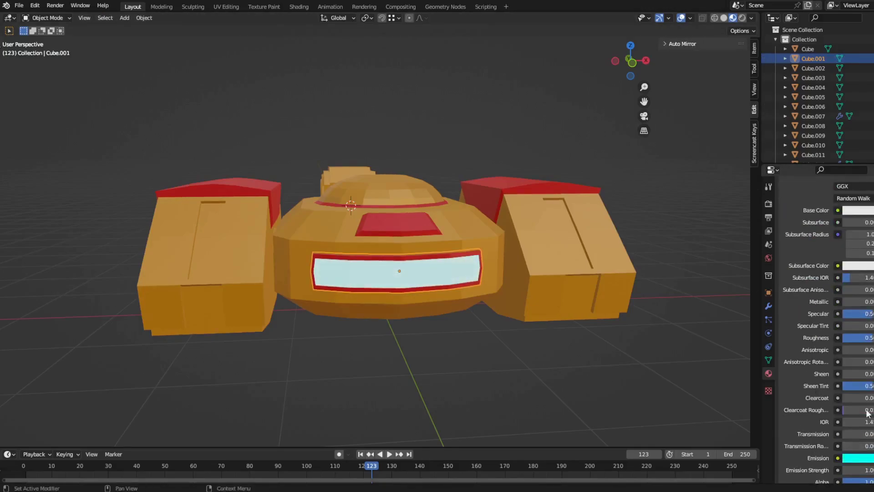
scroll(867, 413, "up", 4)
Step: Check the render settings, then select the right wing block and its base colour
left_click(768, 204)
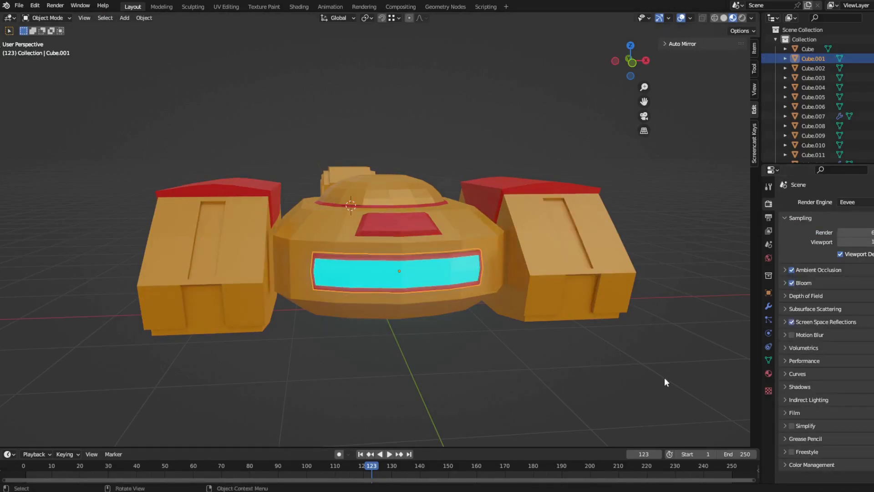
middle_click_drag(665, 382, 626, 295)
left_click(569, 254)
left_click(768, 373)
left_click(858, 345)
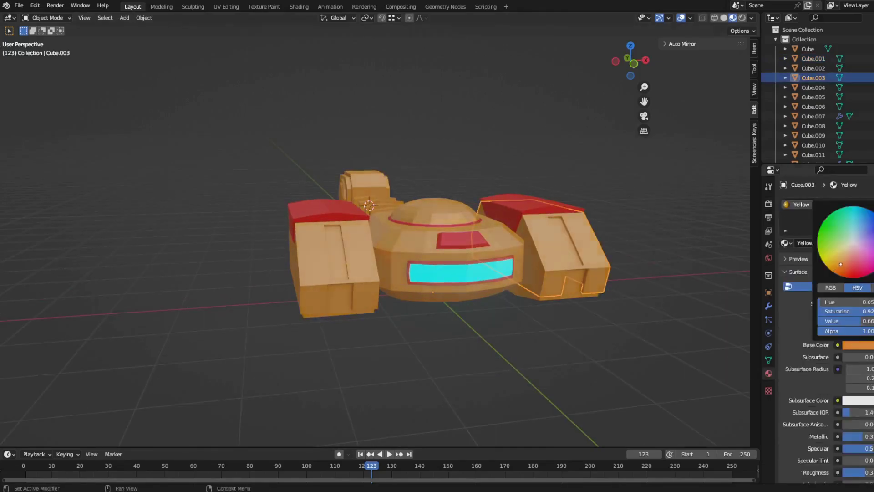
Step: Set the Tracks material's colour to black, viewing the robot from below
left_click(855, 343)
left_click(657, 385)
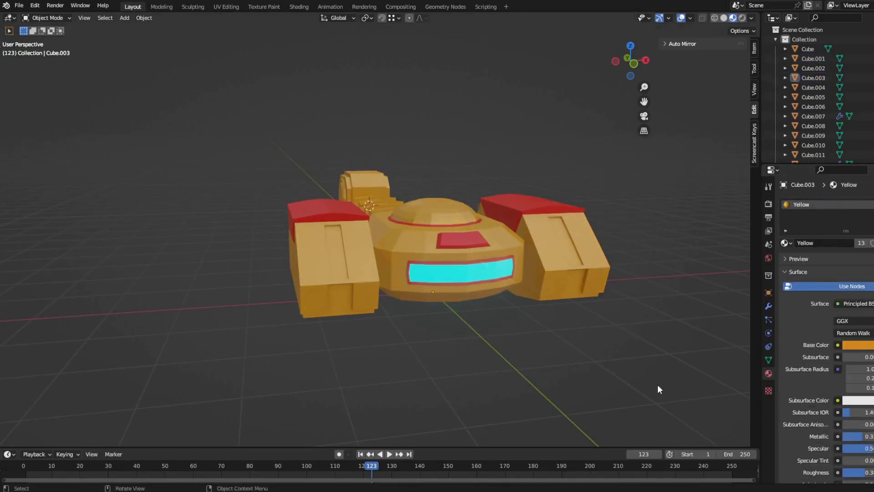
mouse_move(657, 386)
middle_mouse_down()
mouse_move(372, 301)
mouse_move(503, 485)
middle_mouse_up()
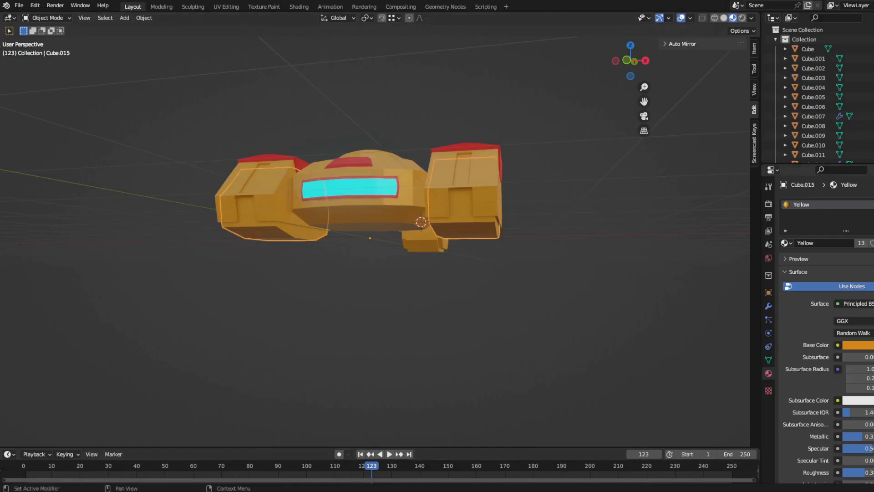
left_click(858, 344)
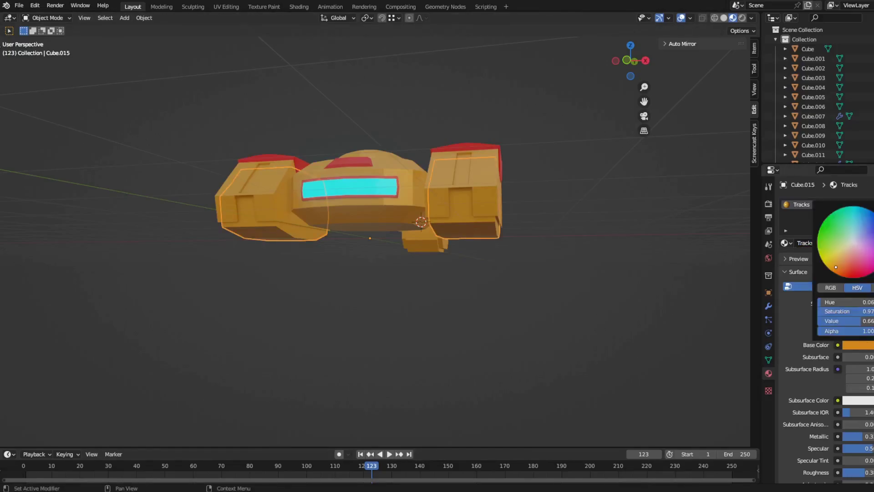
Step: Add a grey Silver material to the right pod's inset slot faces
mouse_move(818, 450)
middle_mouse_down()
mouse_move(643, 374)
mouse_move(520, 258)
middle_mouse_up()
left_click(520, 258)
key("Tab")
left_click(870, 204)
left_click(784, 262)
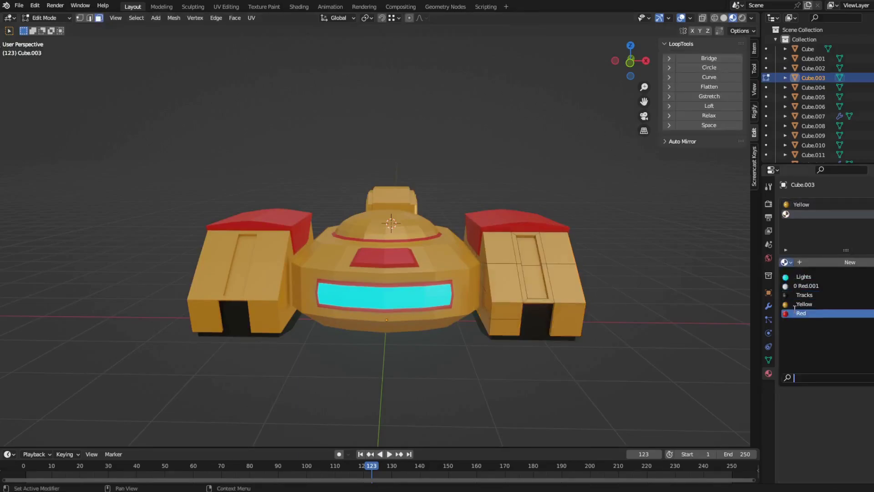
left_click(801, 318)
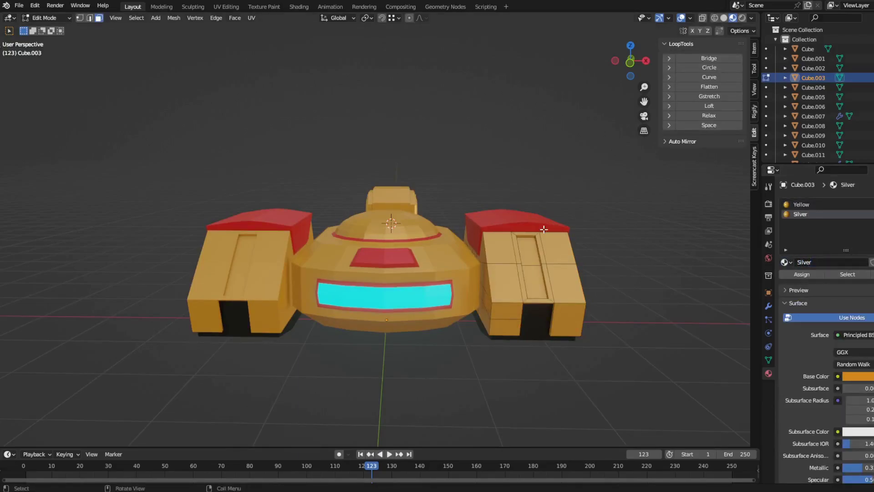
left_click(858, 376)
key("Tab")
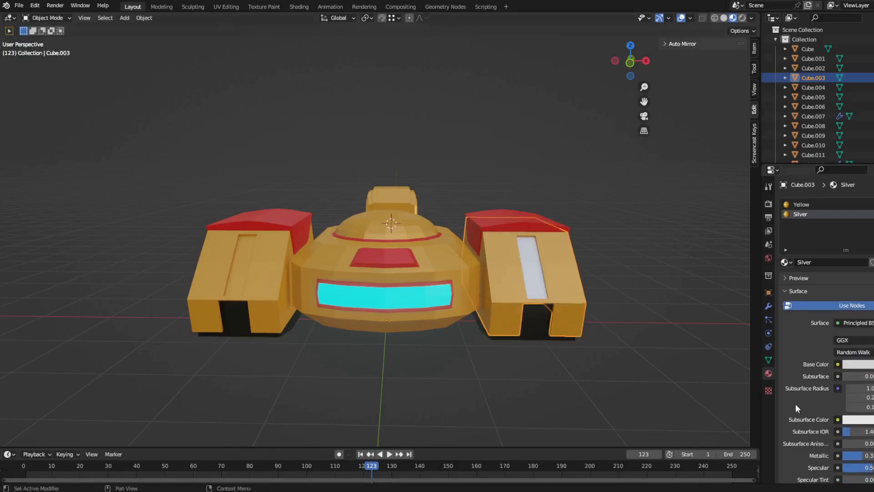
left_click(857, 364)
scroll(826, 318, "down", 2)
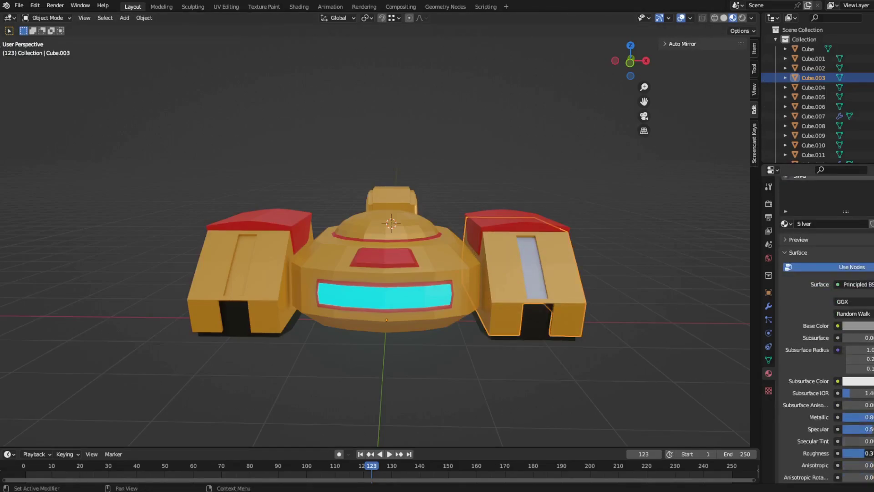
Step: Assign the Silver material to the left pod's inset slot faces
left_click(681, 367)
middle_click_drag(681, 367, 614, 460)
middle_click_drag(391, 273, 346, 264)
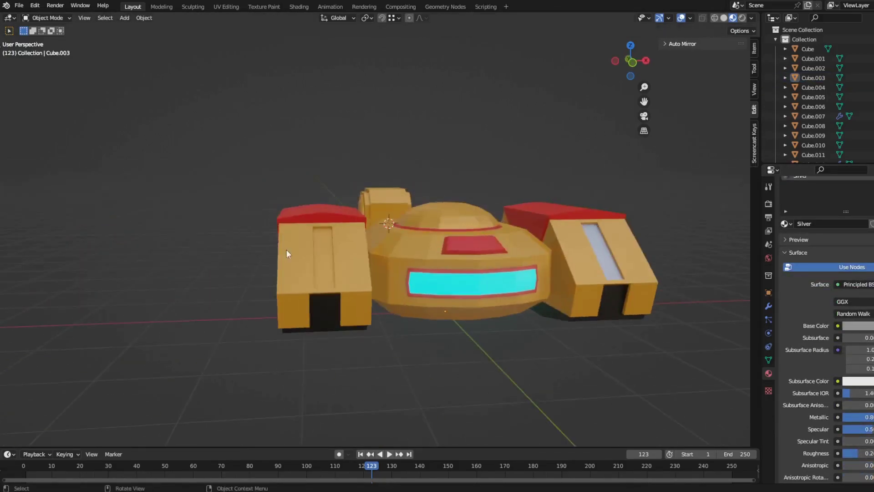
left_click(319, 273)
scroll(318, 273, "up", 3)
key("Tab")
key("Tab")
left_click(870, 205)
left_click(785, 262)
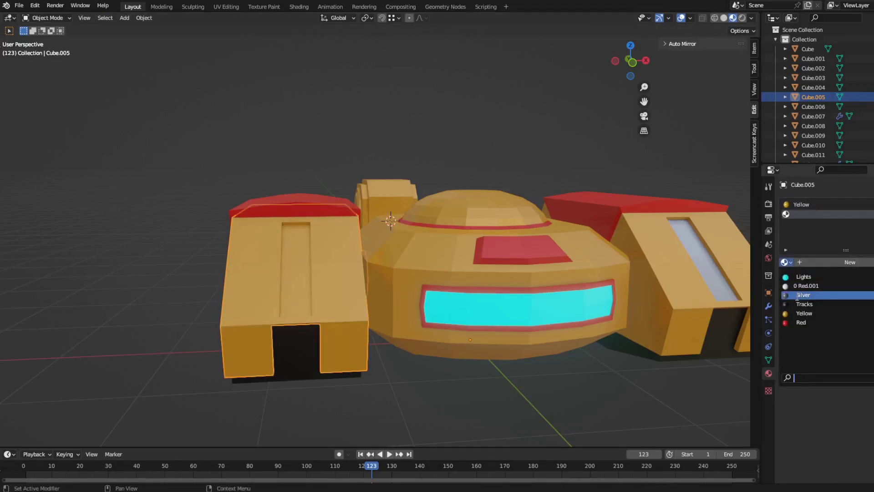
left_click(801, 291)
left_click(657, 387)
mouse_move(657, 386)
middle_mouse_down()
mouse_move(588, 387)
mouse_move(575, 363)
mouse_move(575, 460)
middle_mouse_up()
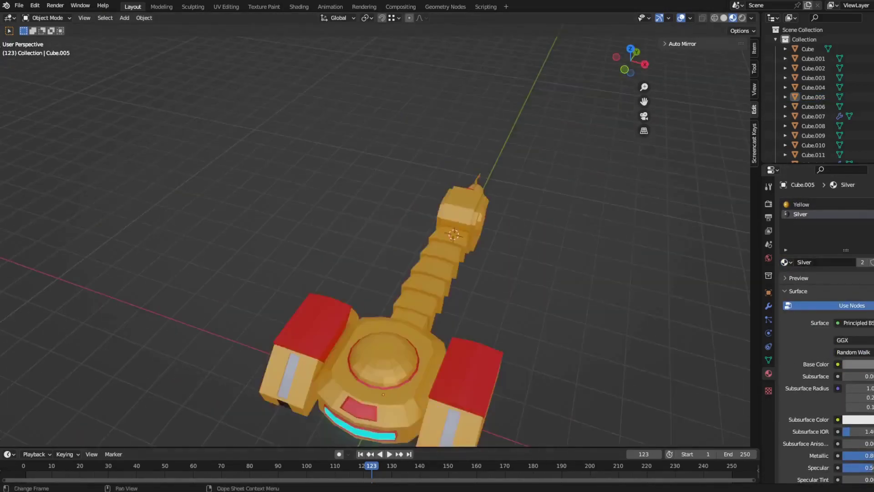
Step: Add a loop cut around the dome in Edit Mode
left_click(383, 359)
key("Tab")
middle_click_drag(383, 360, 445, 330)
left_click(440, 329)
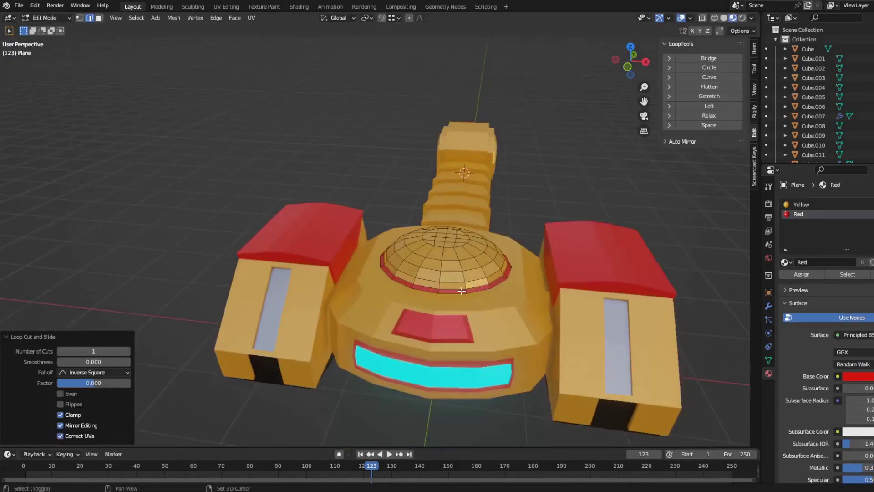
scroll(686, 244, "up", 3)
key("Tab")
scroll(546, 263, "down", 5)
Step: Select a region of faces on the arm's head in Edit Mode
middle_click_drag(546, 264, 491, 294)
left_click(478, 254)
key("Tab")
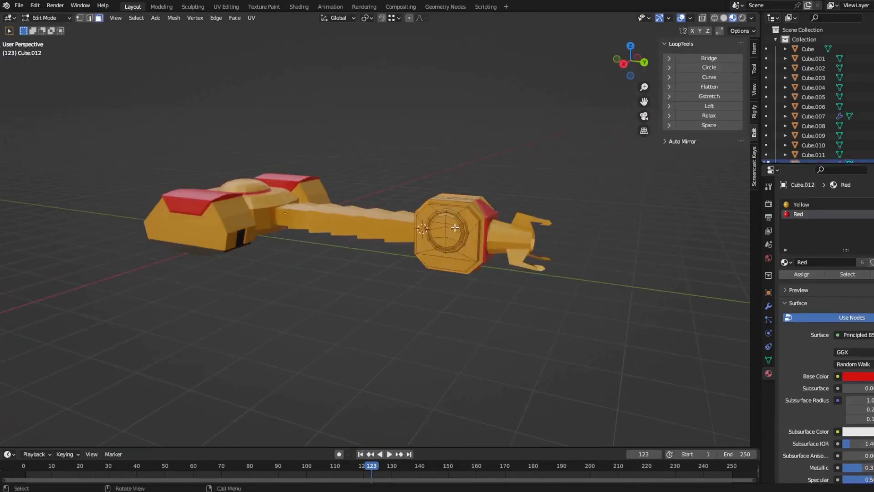
scroll(487, 237, "up", 2)
left_click_drag(481, 205, 493, 248)
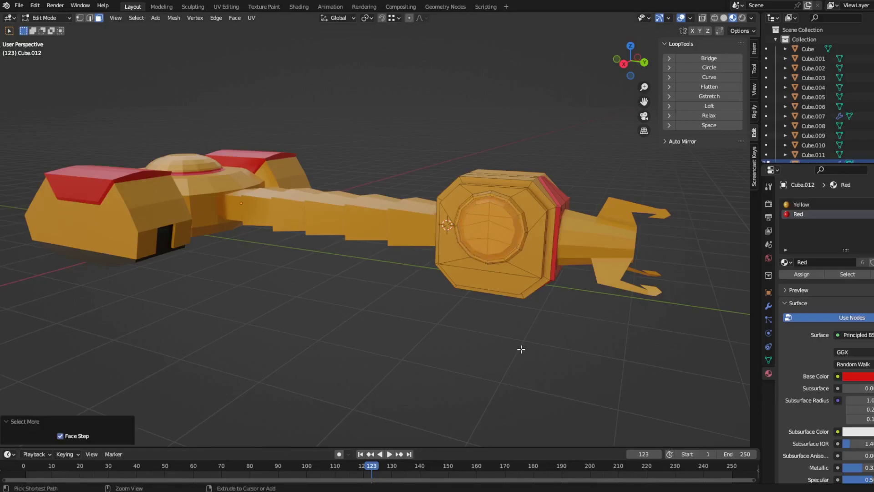
key("Tab")
Step: Select the base's round hub and bring up the Add menu for an armature
middle_click_drag(455, 400, 486, 409)
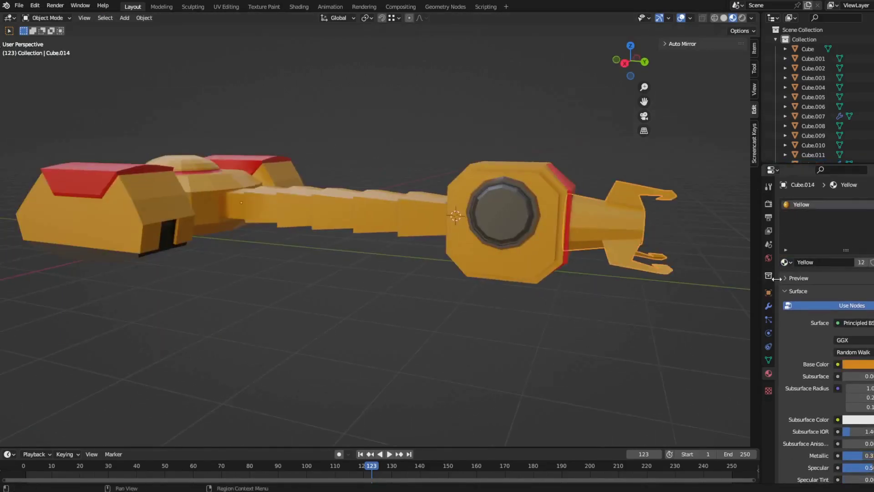
middle_click_drag(455, 273, 527, 296)
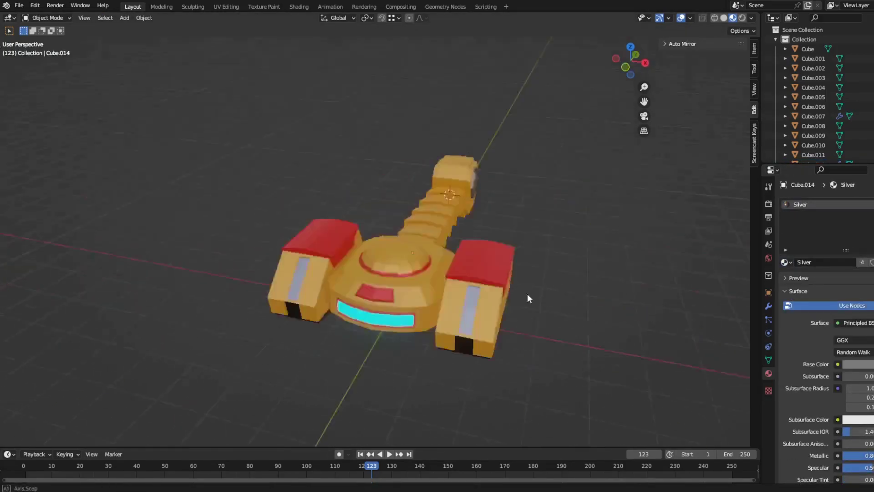
left_click(423, 291)
middle_click_drag(439, 278, 659, 318)
key("shift+a")
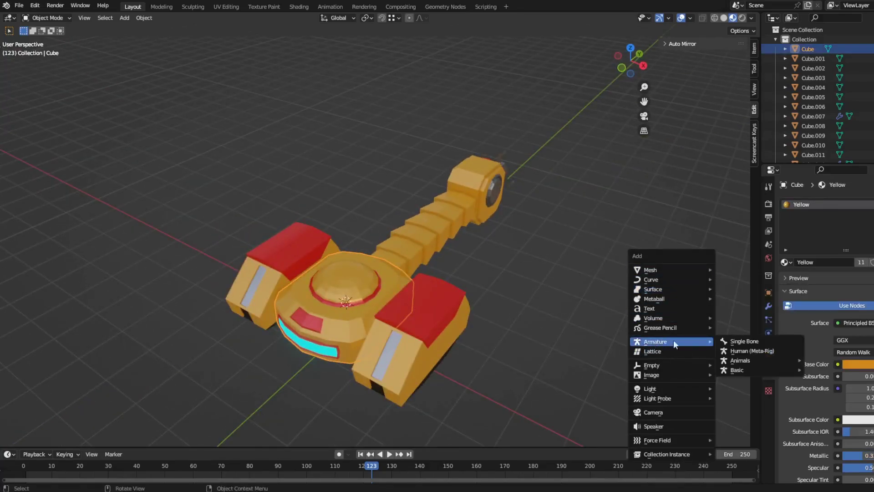
Step: Add a single-bone armature shown In Front and enter its Edit Mode
left_click(743, 341)
left_click(836, 388)
middle_click_drag(446, 355, 480, 359)
key("Tab")
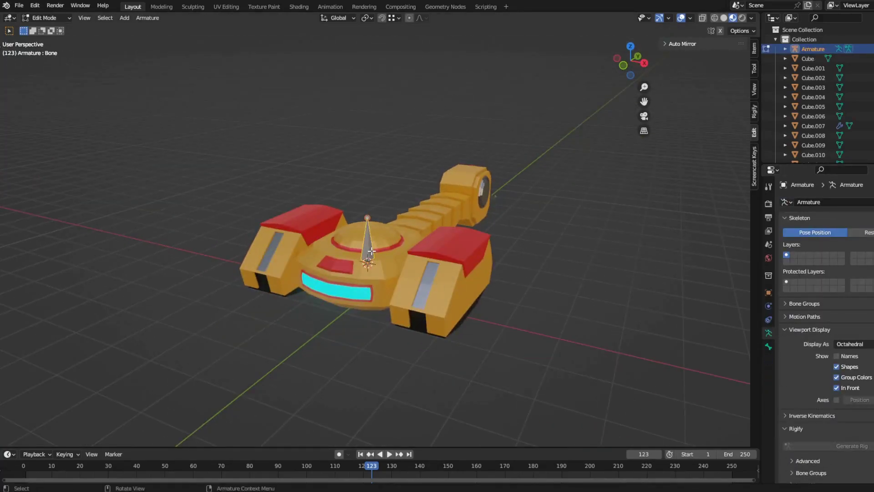
Step: Place the core bone standing vertically inside the robot's hub
middle_click_drag(371, 251, 334, 250)
key("shift+s")
left_click(355, 335)
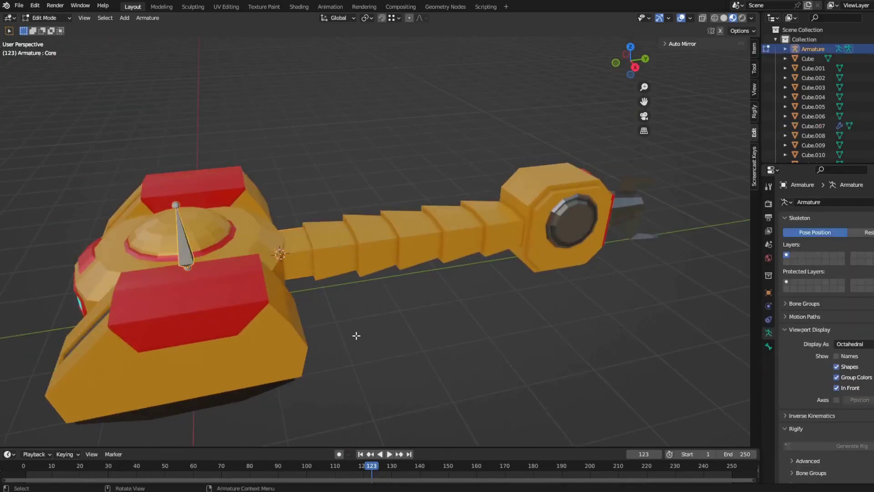
key("shift+a")
key("g")
key("z")
key("y")
left_click(307, 262)
Step: Extrude a chain of bones along the arm toward the head
scroll(353, 269, "up", 2)
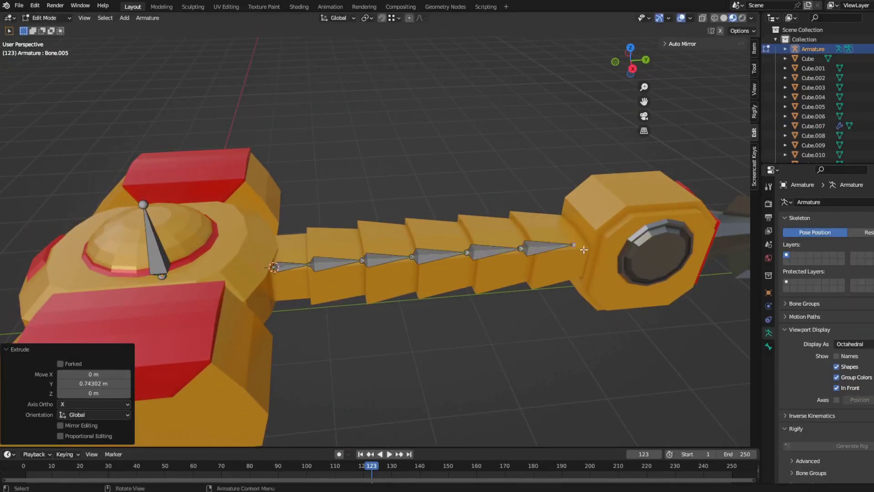
middle_click_drag(584, 250, 472, 249, "shift")
key("e")
left_click(553, 234)
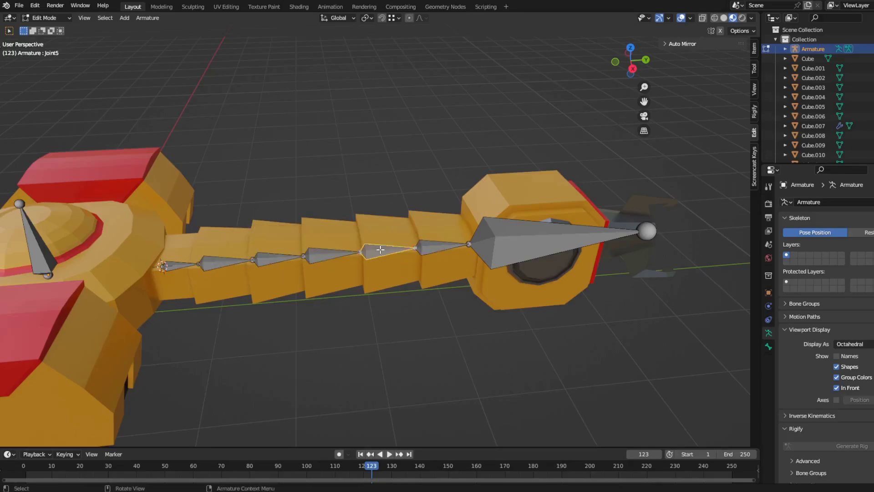
Step: Leave bone editing and check the armature's arm bones in Pose Mode
key("Tab")
scroll(459, 248, "down", 3)
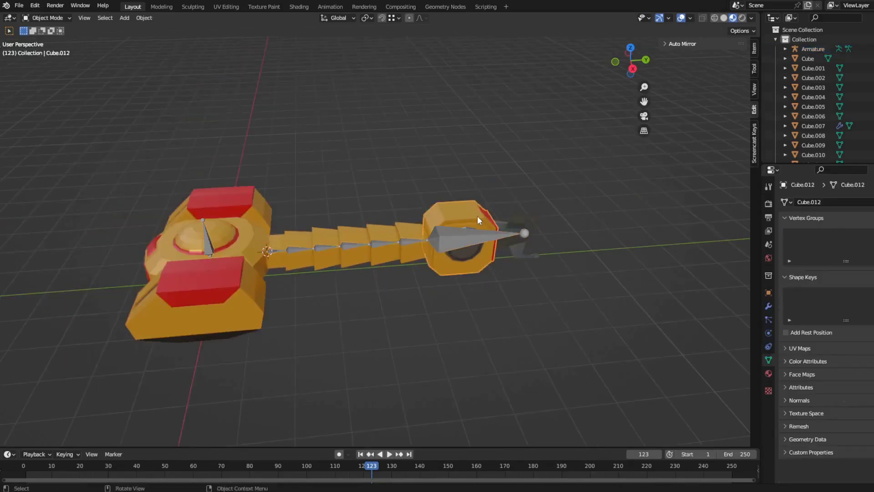
left_click(468, 269)
key("ctrl+Tab")
left_click(373, 241)
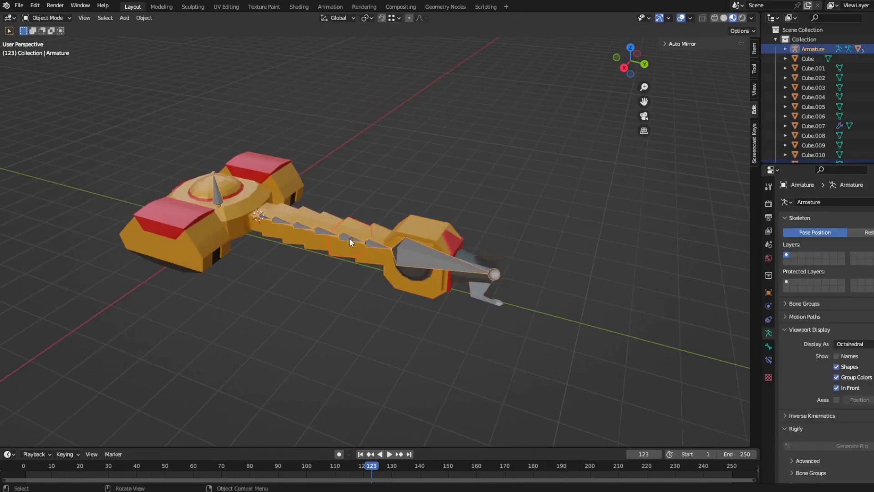
left_click(323, 228)
key("ctrl+Tab")
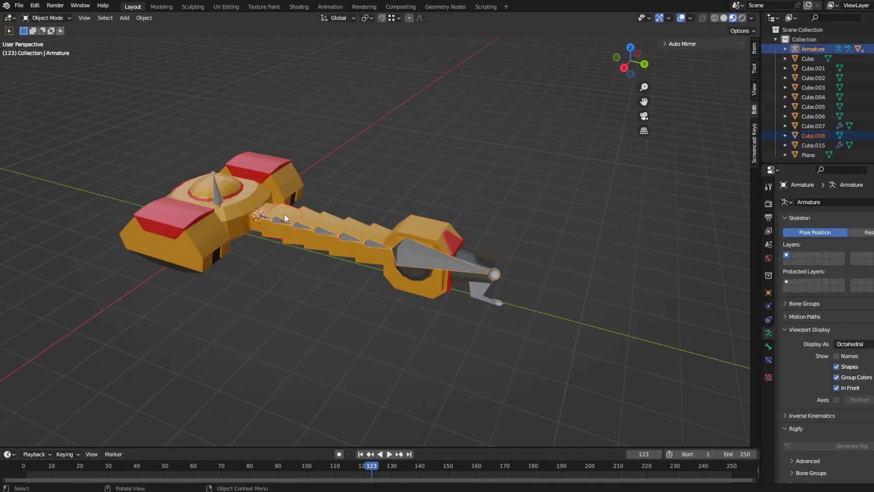
Step: Parent the hub and other robot meshes to the armature with Bone parenting
left_click(222, 201)
middle_click_drag(222, 201, 255, 212)
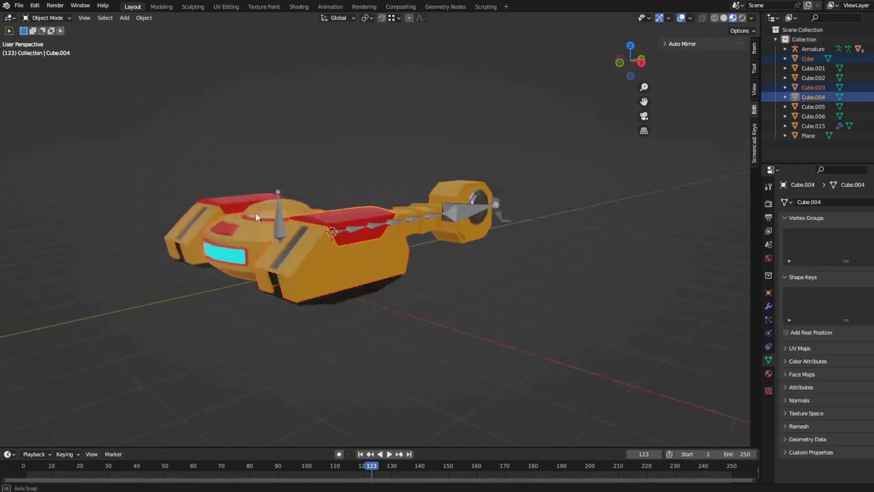
left_click(261, 238, "shift")
left_click(305, 212, "shift")
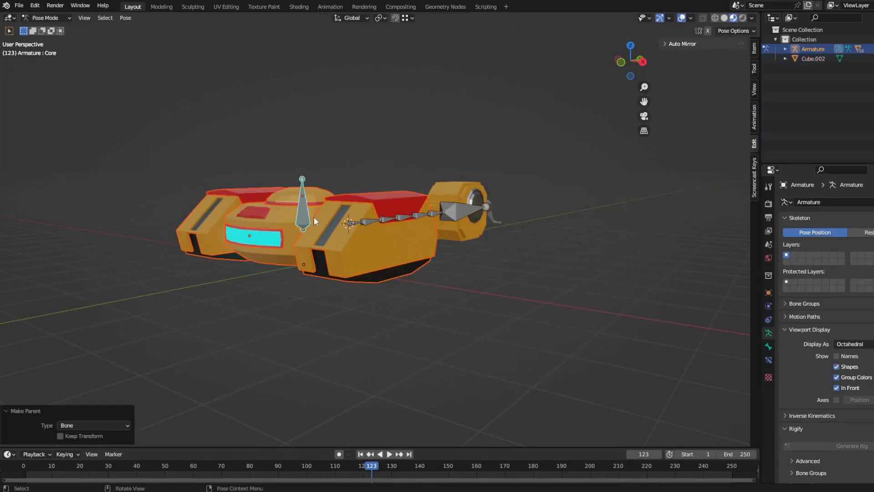
key("ctrl+p")
Step: In Pose Mode, rotate the arm bone chain on local X to bend it upward
left_click(304, 210)
middle_click_drag(304, 210, 526, 315)
key("ctrl+Tab")
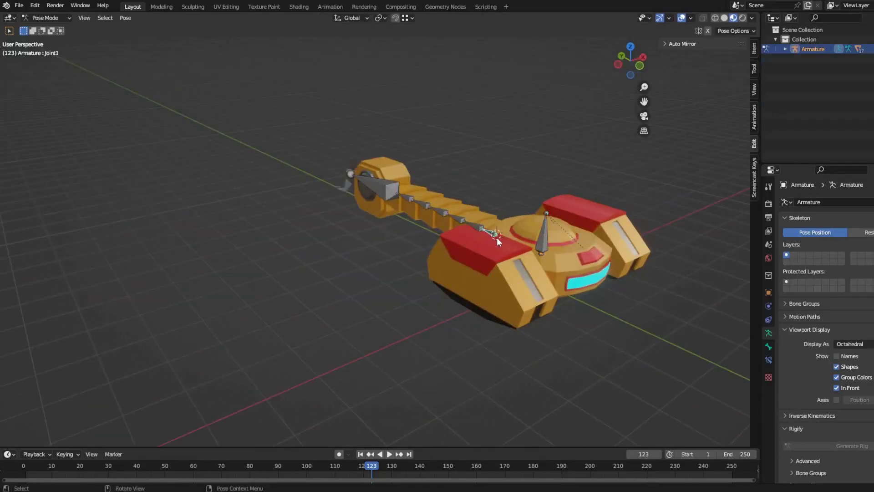
left_click(496, 237)
middle_click_drag(496, 236, 514, 275)
key("r")
key("x")
key("x")
left_click(567, 345)
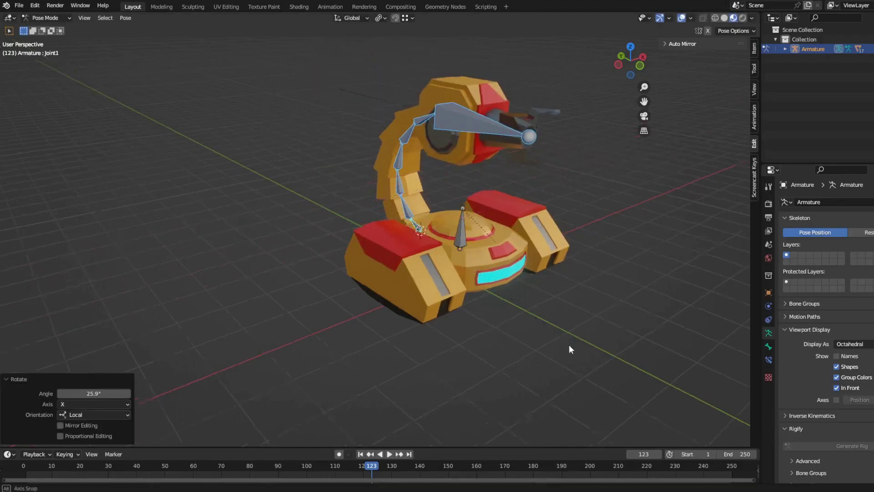
Step: Insert a keyframe recording the bent arm pose
middle_click_drag(568, 345, 494, 334)
key("i")
left_click(455, 442)
mouse_move(652, 2)
middle_mouse_down()
mouse_move(479, 179)
mouse_move(652, 37)
mouse_move(318, 225)
mouse_move(521, 170)
middle_mouse_up()
Step: Isolate the head mesh Cube.014 in local view and edit it from the front
key("ctrl+Tab")
left_click(318, 225)
key("KP_Divide")
key("Tab")
key("KP_1")
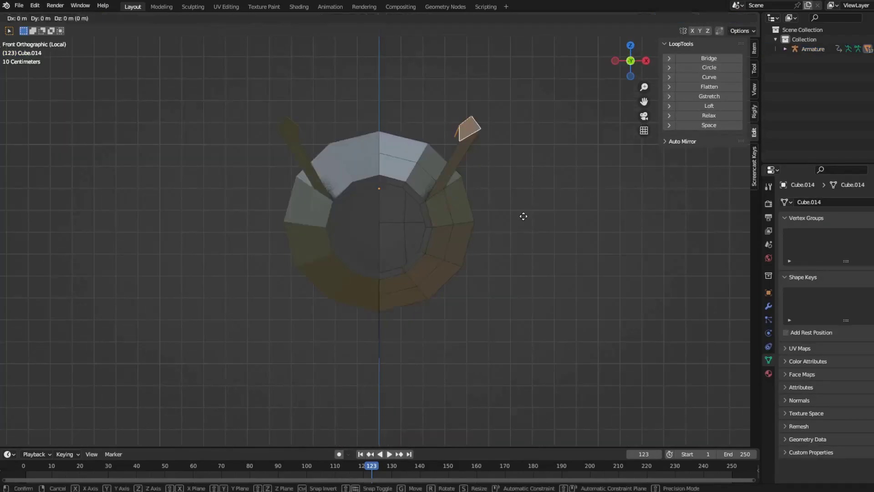
Step: Move the prong face down along Z, then reposition it freely
key("g")
key("z")
left_click(544, 86)
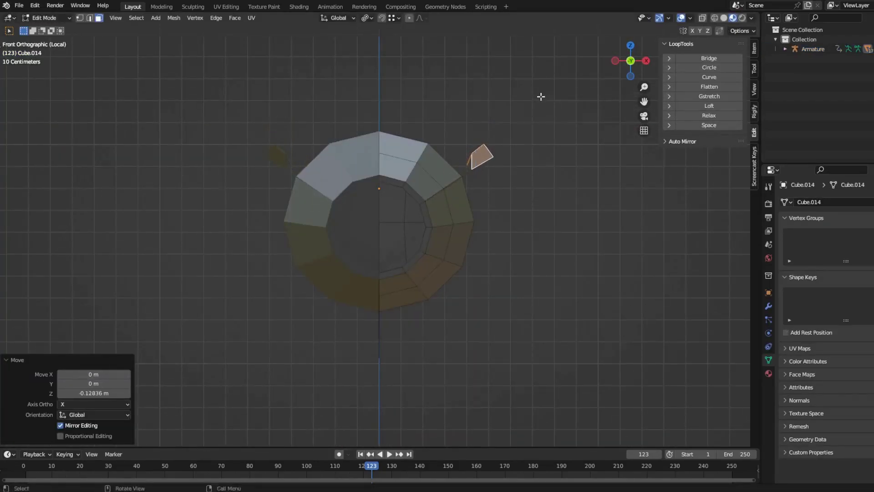
scroll(549, 125, "up", 2)
key("g")
left_click(577, 367)
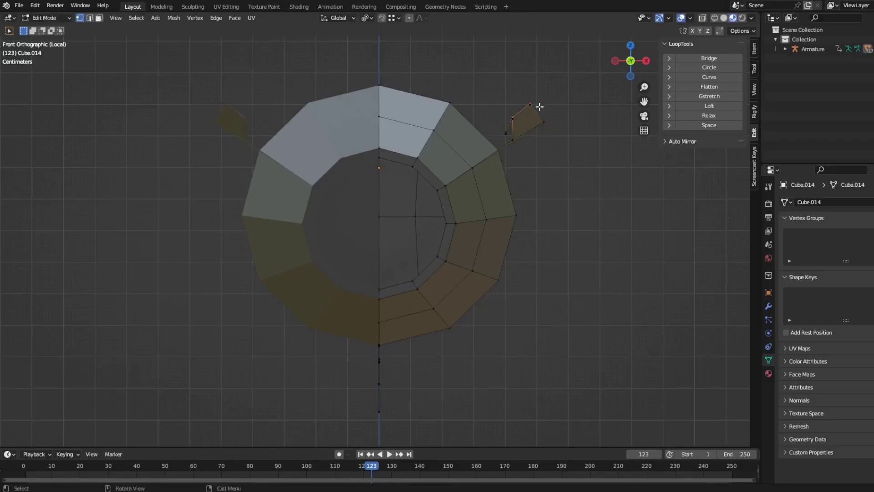
mouse_move(538, 105)
middle_mouse_down()
mouse_move(332, 166)
mouse_move(209, 158)
mouse_move(399, 193)
middle_mouse_up()
key("KP_1")
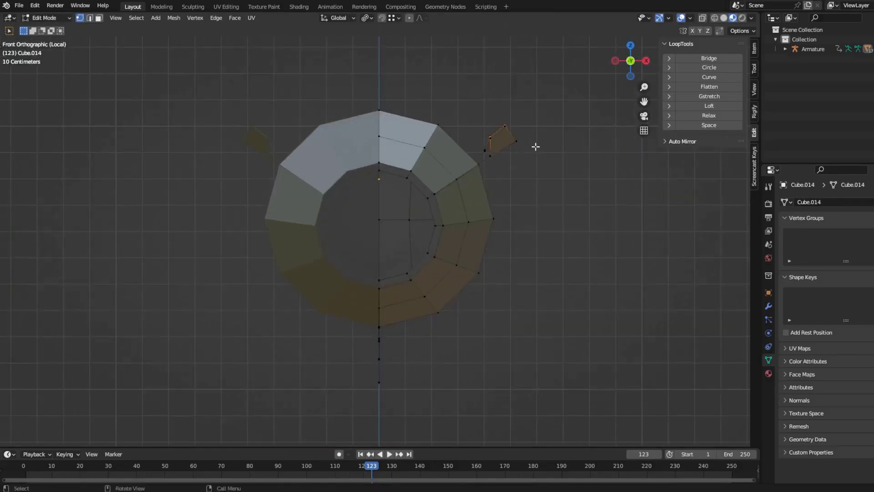
Step: Reposition the prong tip outward in the front view
scroll(534, 146, "up", 2)
key("g")
left_click(586, 370)
key("g")
left_click(581, 149)
key("r")
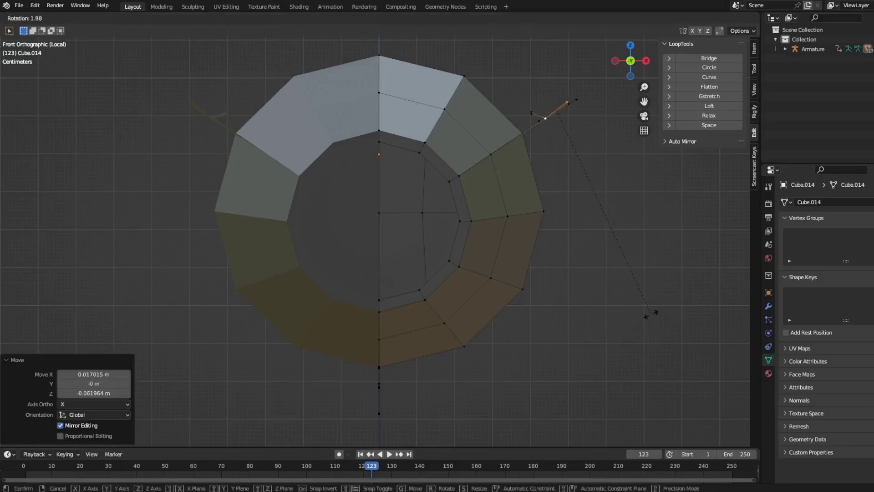
key("Escape")
Step: Shift a prong vertex along the Y axis to adjust its depth
mouse_move(526, 113)
middle_mouse_down()
mouse_move(585, 259)
mouse_move(521, 269)
mouse_move(583, 273)
mouse_move(507, 207)
middle_mouse_up()
key("g")
key("y")
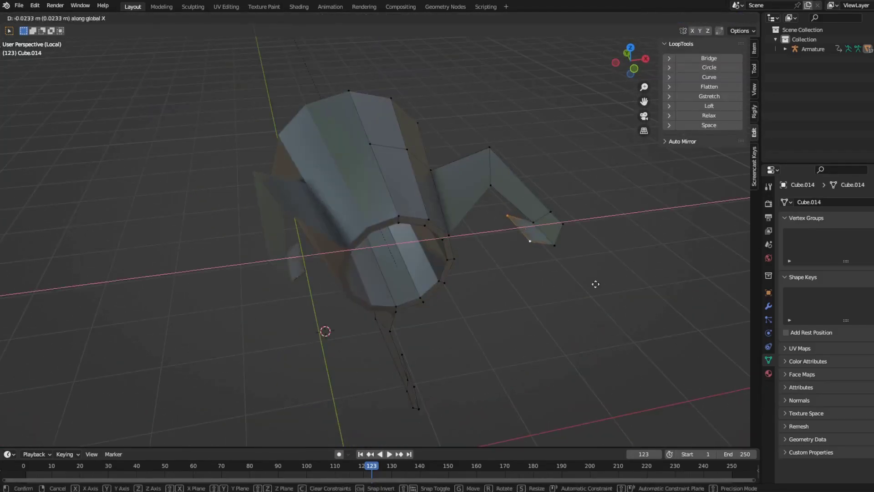
left_click(567, 297)
mouse_move(568, 297)
middle_mouse_down()
mouse_move(546, 288)
mouse_move(586, 305)
mouse_move(566, 342)
mouse_move(542, 299)
mouse_move(569, 291)
mouse_move(537, 301)
middle_mouse_up()
Step: Exit edit and local view, then inspect the head parts' red and silver materials
key("Tab")
key("KP_Divide")
left_click(768, 374)
left_click(857, 364)
left_click(857, 365)
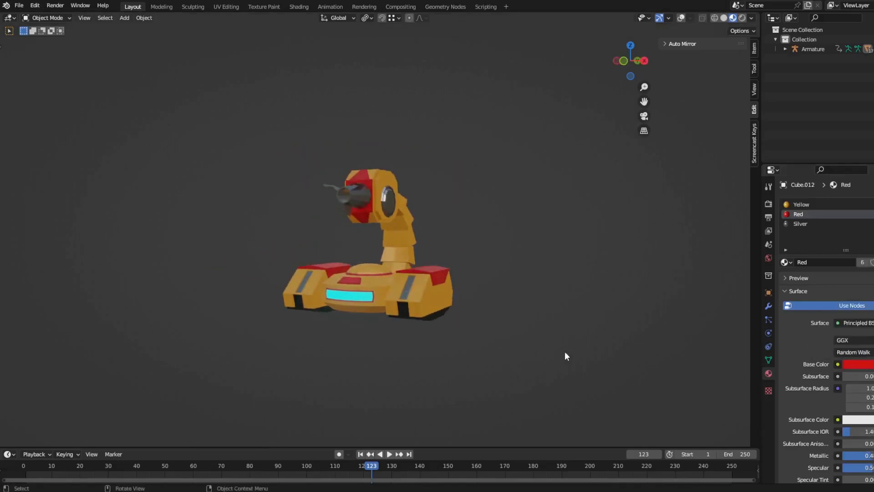
Step: Check the silver material, select the yellow hub, and preview with rendered shading
mouse_move(564, 351)
middle_mouse_down()
mouse_move(500, 346)
mouse_move(392, 375)
mouse_move(547, 369)
mouse_move(470, 346)
middle_mouse_up()
left_click(385, 164)
left_click(857, 364)
scroll(331, 321, "up", 5)
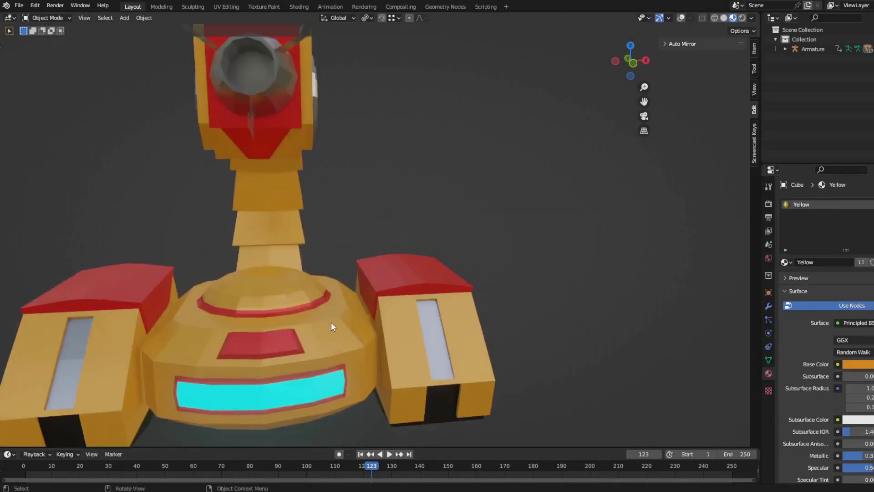
left_click(331, 321)
scroll(455, 296, "down", 5)
middle_click_drag(592, 291, 614, 290)
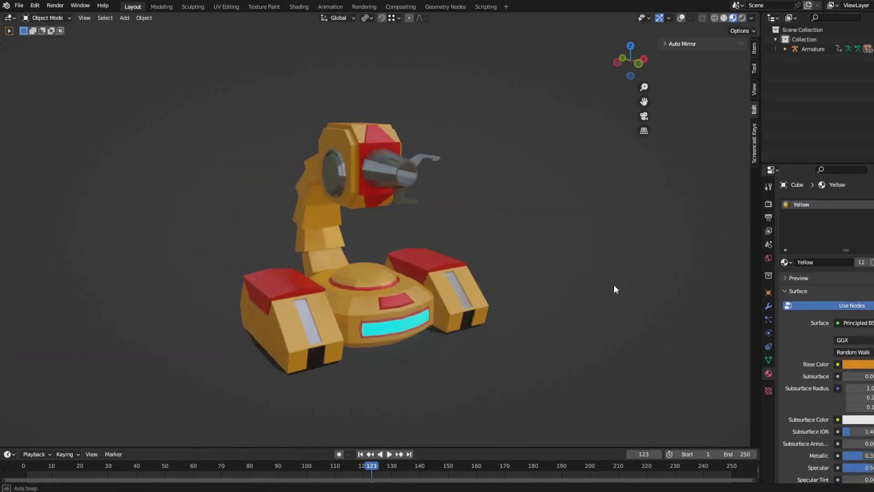
left_click(742, 17)
Step: Add an enlarged, disk-shaped area light rotated toward the robot
key("shift+a")
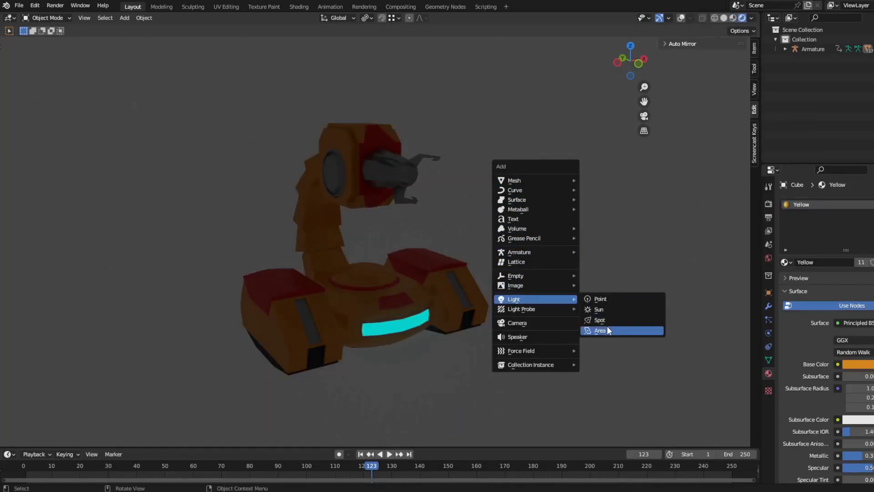
left_click(608, 330)
left_click(723, 18)
key("s")
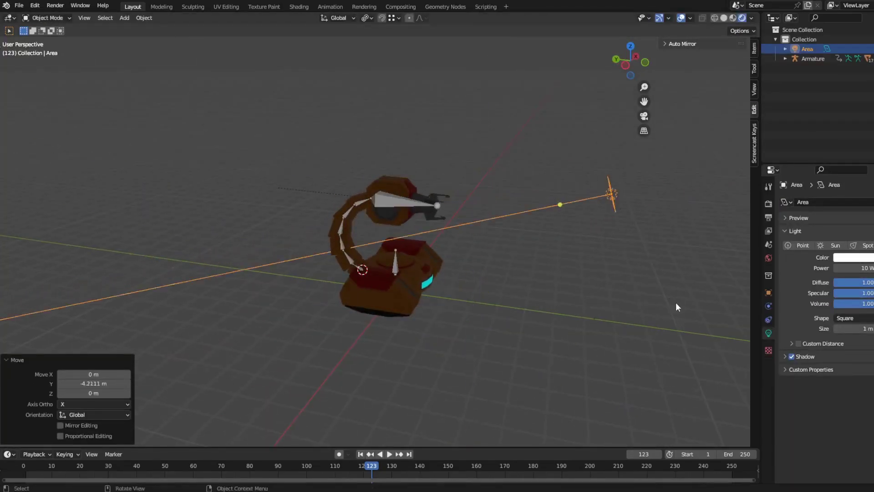
left_click(823, 295)
left_click(853, 350)
key("KP_7")
key("r")
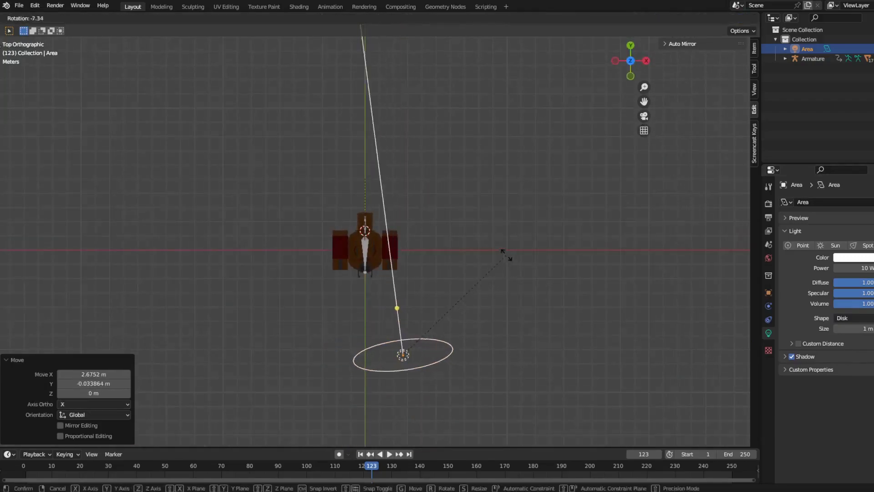
left_click(503, 252)
Step: Set the area light's power to 500 W and aim it at the robot
double_click(853, 267)
type("1")
middle_click_drag(310, 273, 481, 282)
key("g")
left_click(537, 275)
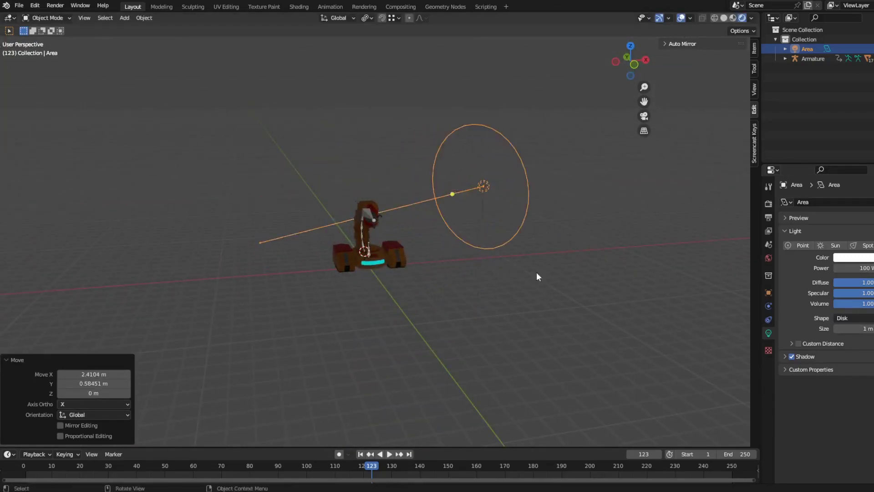
key("r")
left_click(453, 193)
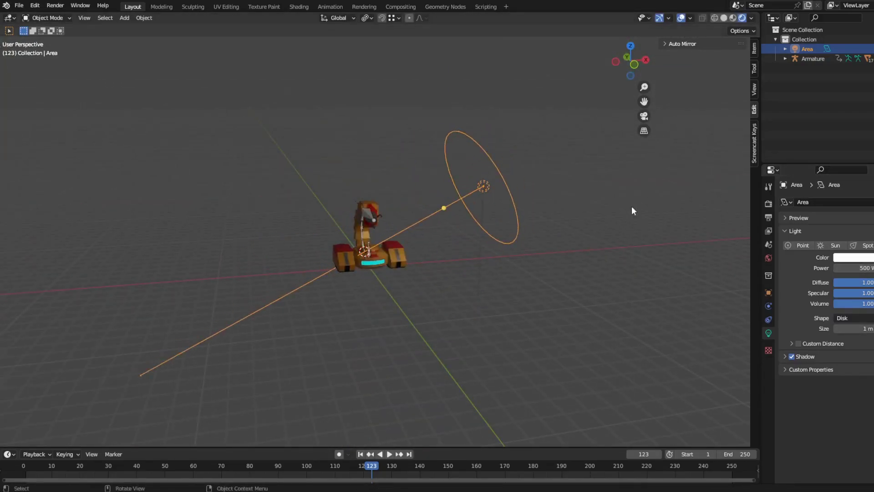
Step: Duplicate the light twice, placing copies to the robot's left and above it
key("shift+d")
key("x")
left_click(339, 263)
key("shift+d")
left_click(368, 279)
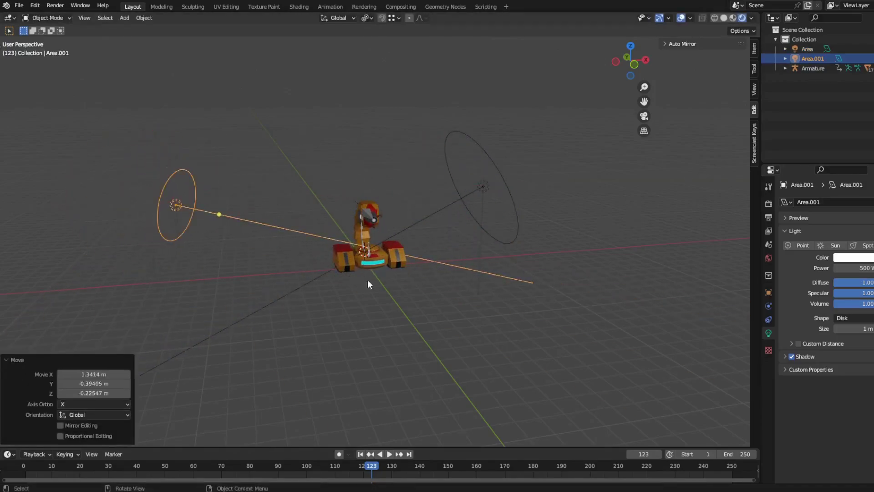
mouse_move(367, 279)
middle_mouse_down()
mouse_move(472, 67)
mouse_move(555, 205)
middle_mouse_up()
key("g")
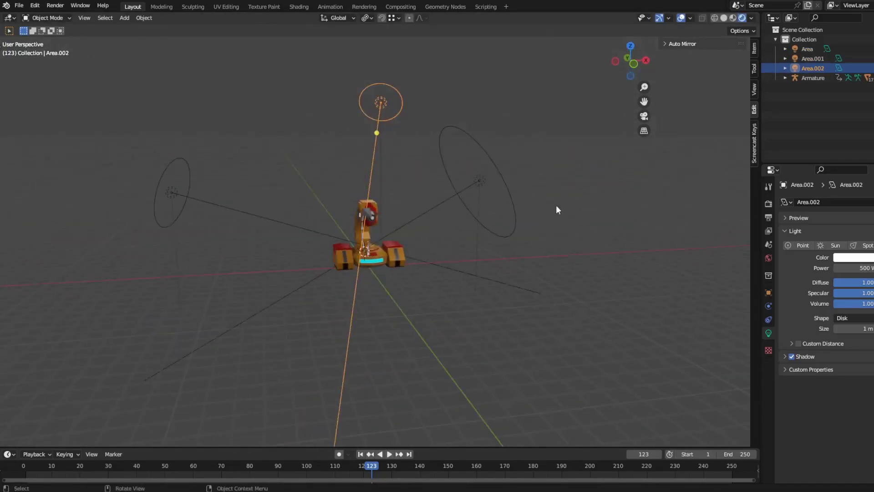
left_click(421, 253)
key("alt+a")
middle_click_drag(421, 253, 663, 34)
Step: Undo an accidental light and add a plane under the robot
key("shift+a")
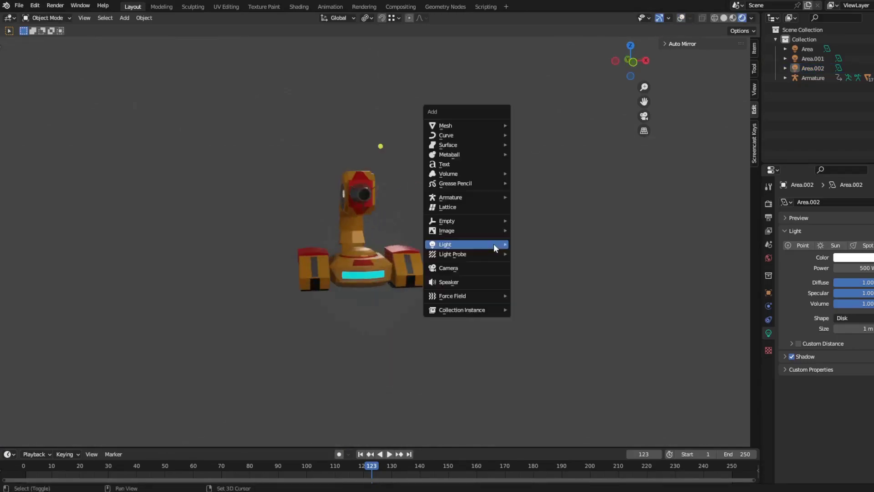
left_click(528, 244)
key("shift+alt+z")
middle_click_drag(470, 283, 461, 252)
key("ctrl+z")
key("shift+a")
left_click(492, 291)
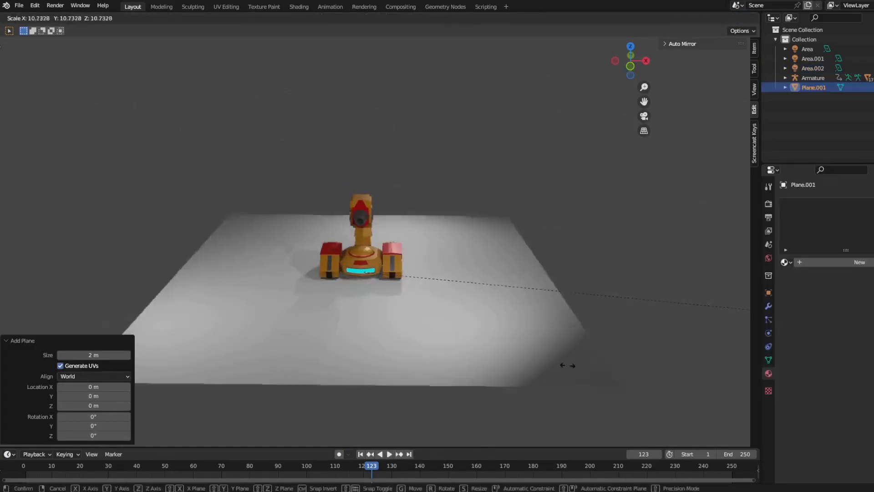
Step: Scale the plane ~10.7 and extrude its edges up into walls with beveled rounded corners
key("Tab")
key("shift+alt+z")
key("e")
key("z")
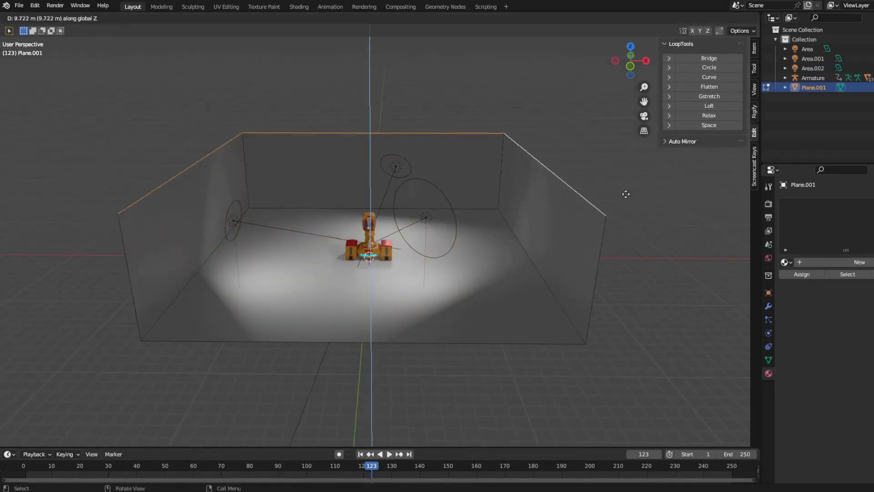
key("ctrl+b")
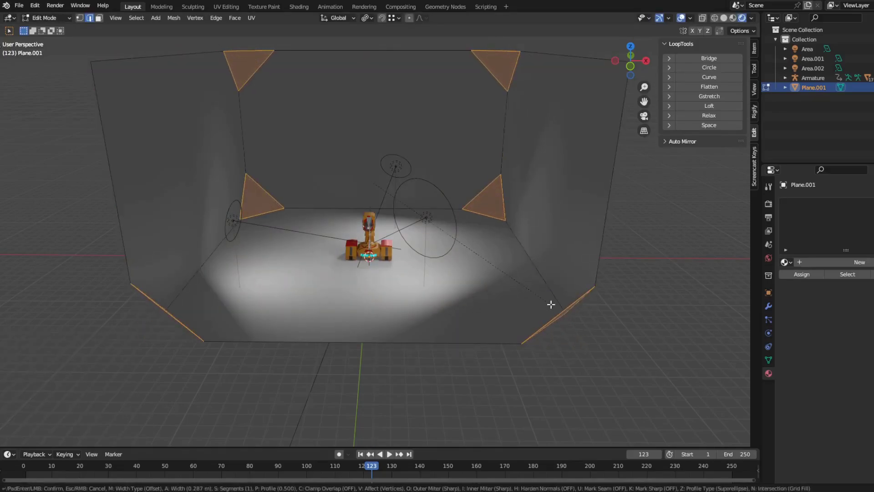
scroll(494, 298, "up", 6)
left_click(527, 307)
key("Tab")
Step: Shade the backdrop smooth and give it a new material named 'Background'
right_click(473, 263)
left_click(482, 264)
scroll(469, 279, "up", 5)
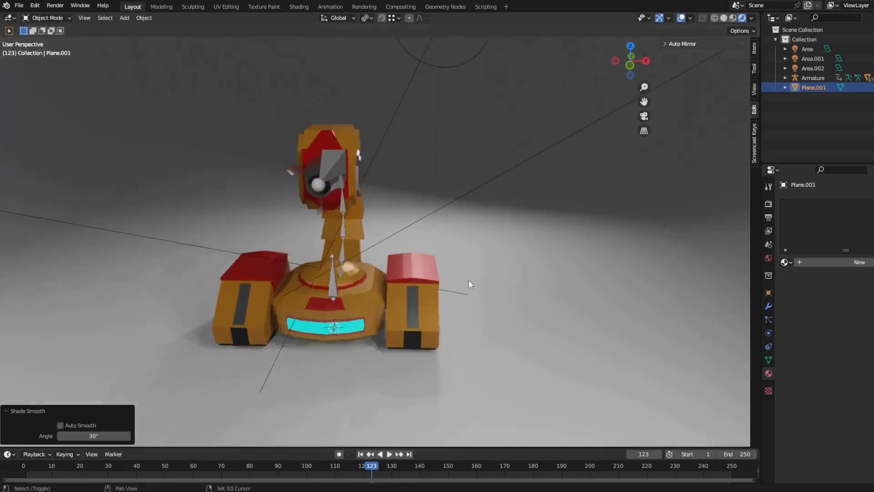
left_click(859, 261)
double_click(808, 262)
type("Background")
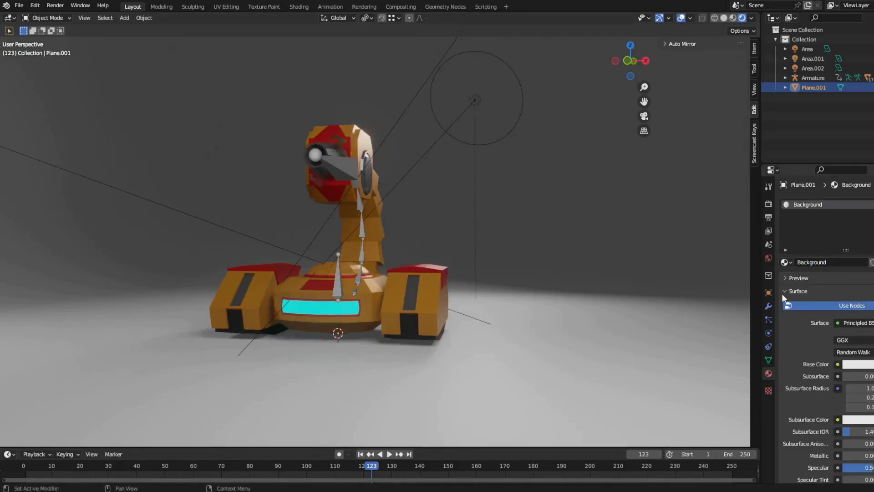
Step: Add a Gradient Texture node to the Background material in the Shading workspace
left_click(299, 7)
key("shift+a")
type("gra")
left_click(419, 376)
Step: Add Texture Coordinate and Mapping to the Gradient Texture, driven by Object coordinates
left_click(395, 366)
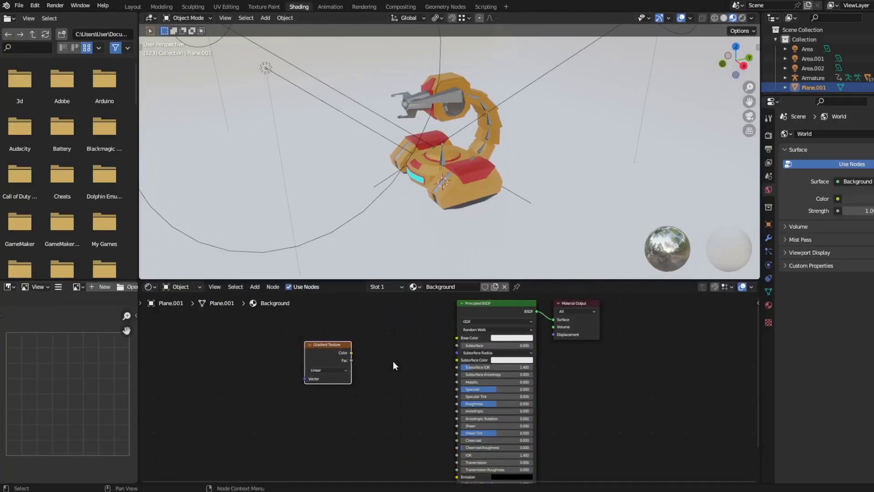
key("ctrl+t")
scroll(258, 375, "up", 4)
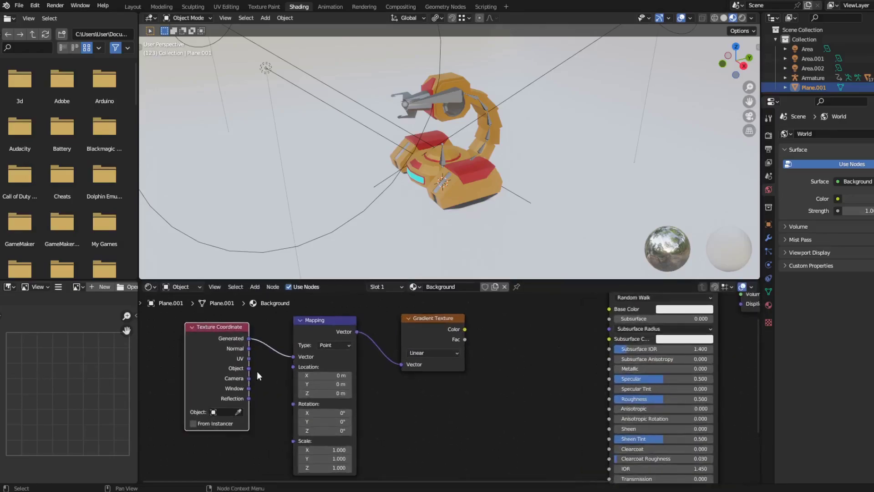
left_click_drag(249, 368, 293, 356)
middle_click_drag(293, 356, 235, 367)
Step: Insert a ColorRamp into Base Color with dark-blue and saturated red stops
key("shift+a")
type("col")
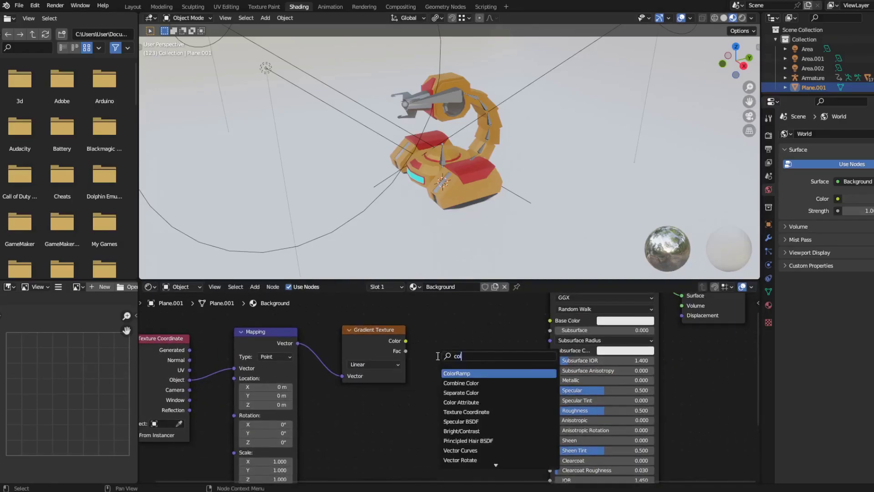
left_click(451, 370)
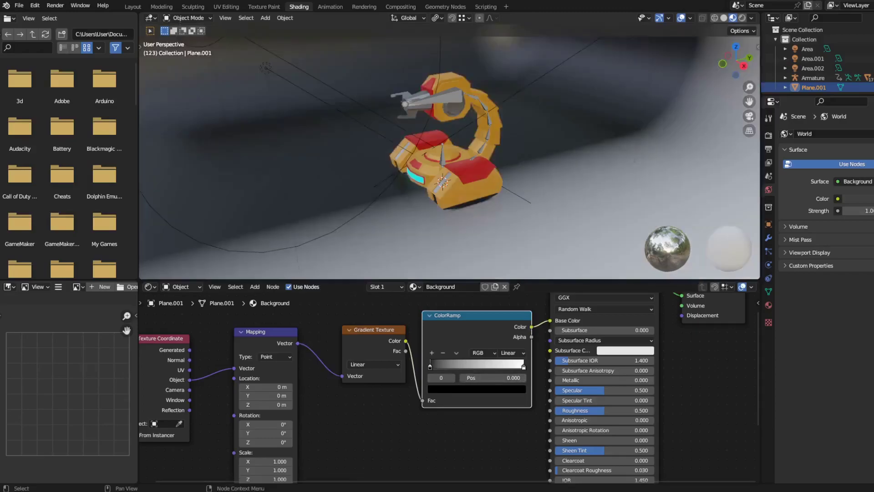
left_click(439, 389)
left_click_drag(507, 304, 505, 260)
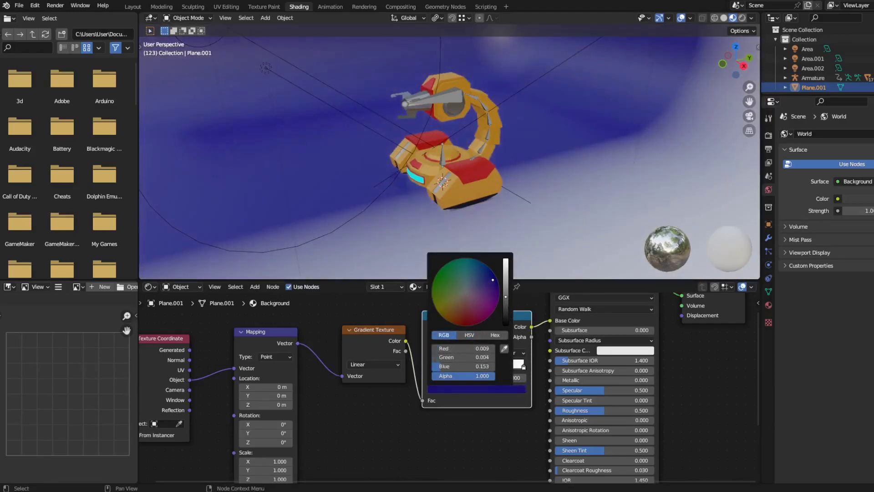
left_click(498, 298)
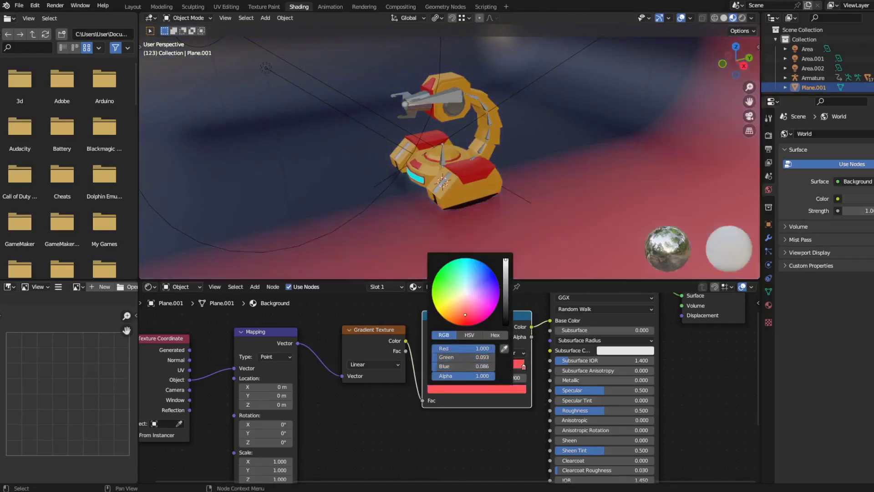
left_click(516, 391)
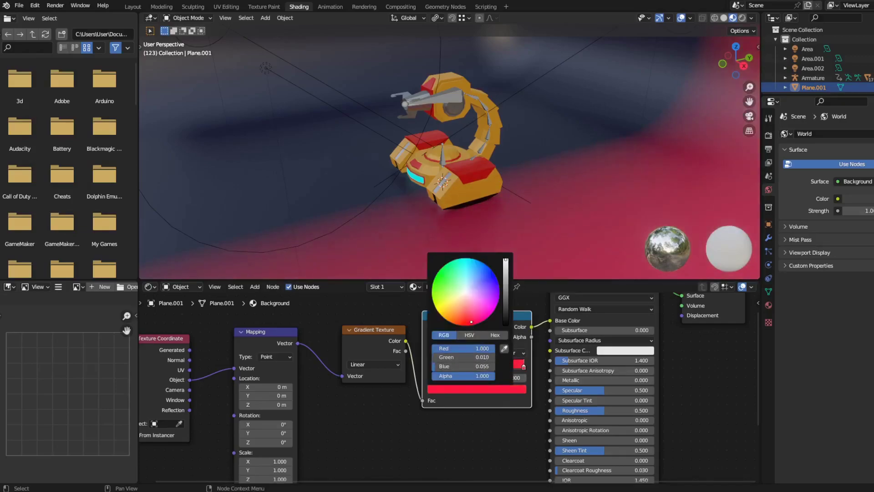
Step: Rotate the gradient -37.4° around Z in Mapping and add a new object
middle_click_drag(474, 237, 448, 137)
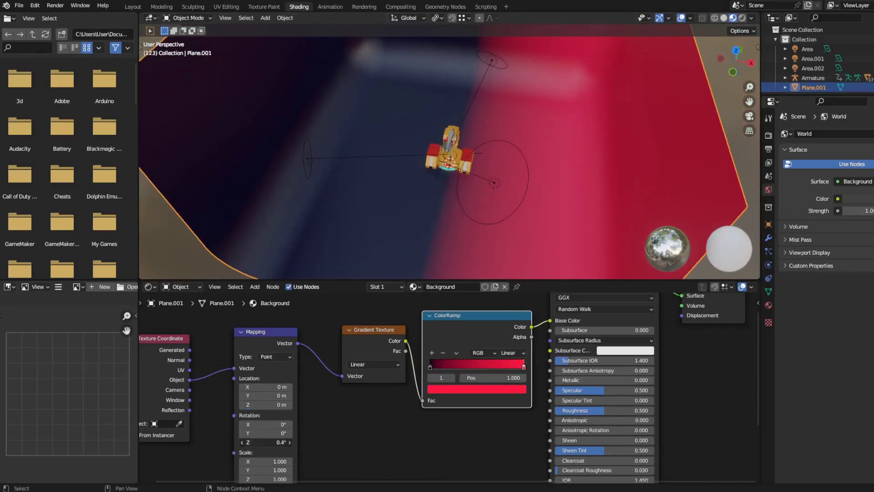
left_click_drag(266, 442, 248, 442)
key("shift+a")
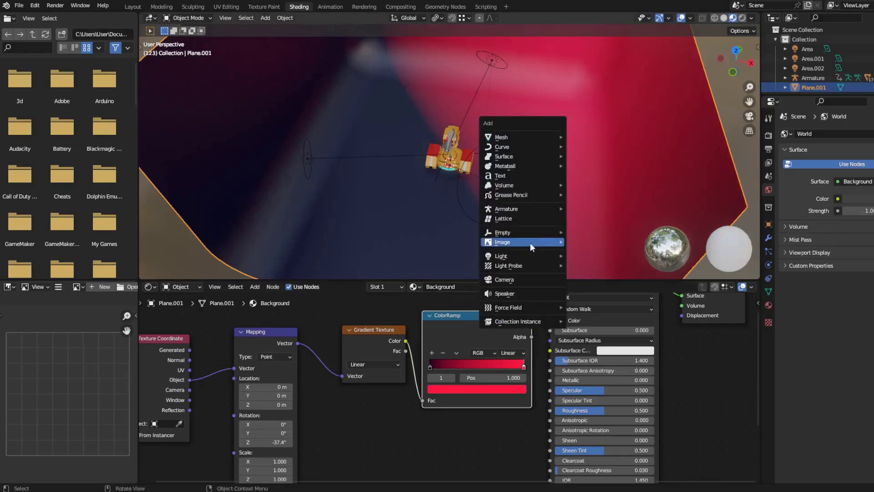
left_click(509, 236)
Step: Replace the wrong object with a camera locked to the view, framing the robot
key("ctrl+z")
key("shift+a")
left_click(509, 226)
key("KP_0")
key("n")
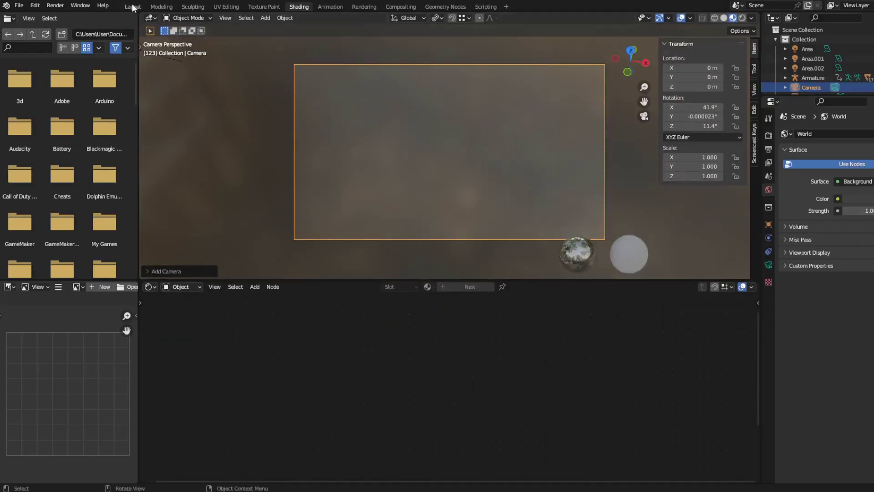
key("ctrl+Page_Up")
key("ctrl+Page_Up")
key("ctrl+Page_Up")
key("KP_0")
left_click(700, 164)
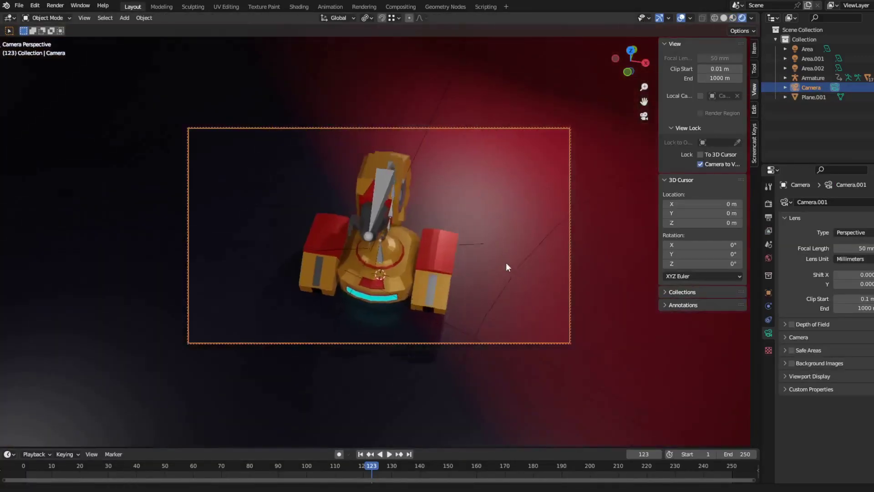
mouse_move(506, 262)
middle_mouse_down()
mouse_move(479, 248)
mouse_move(499, 232)
mouse_move(500, 268)
middle_mouse_up()
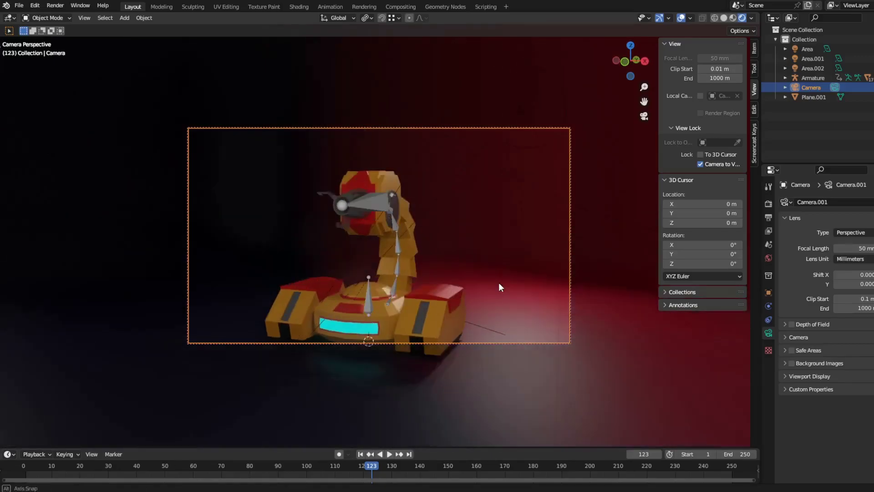
scroll(499, 273, "up", 3)
Step: Give the backdrop material Specular 0 and Roughness 1
left_click(711, 365)
scroll(854, 377, "down", 2)
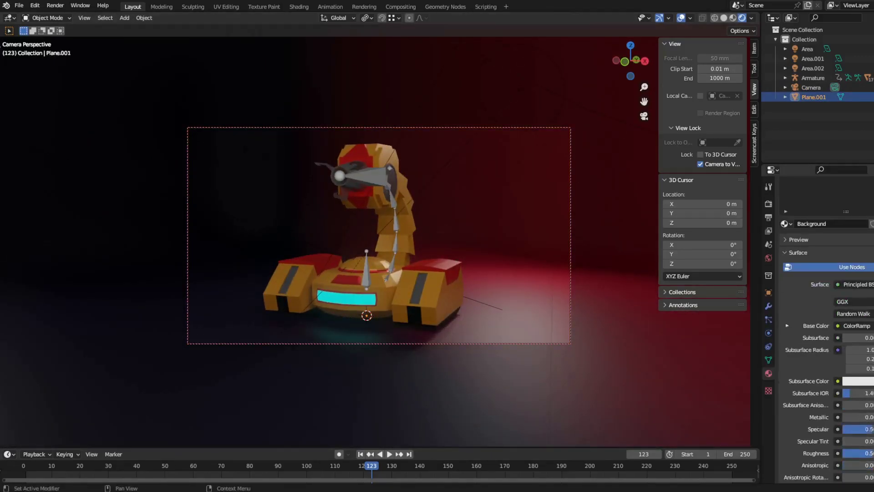
left_click_drag(858, 429, 838, 429)
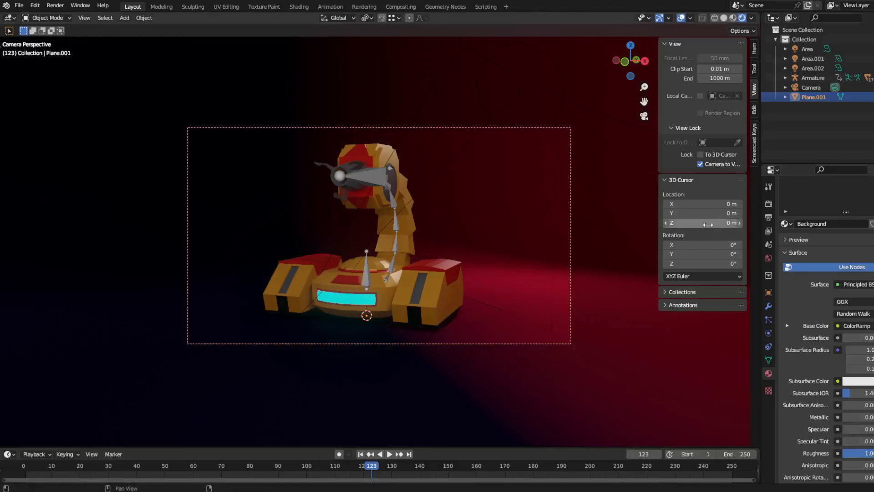
Step: Switch the render engine to Cycles
left_click(768, 204)
left_click(848, 202)
left_click(847, 237)
Step: Darken the ColorRamp's left stop to near-black and shift the gradient along X
left_click(299, 6)
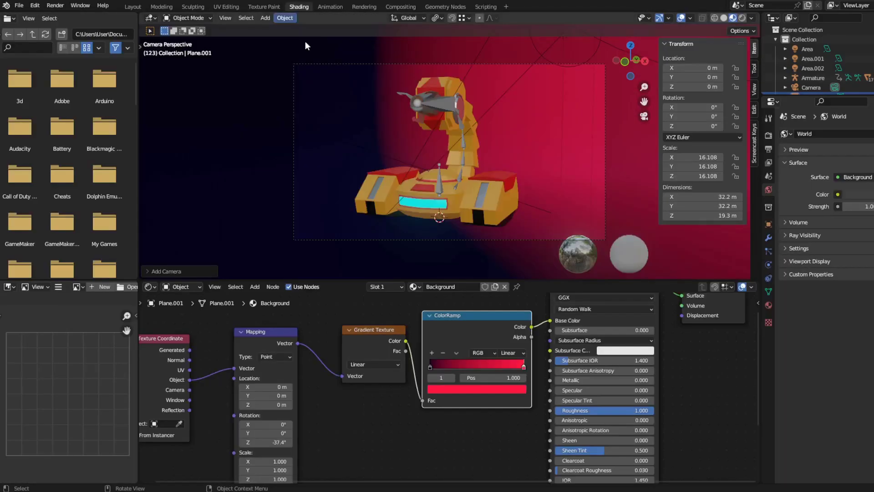
scroll(274, 461, "down", 1)
mouse_move(273, 463)
left_mouse_down()
mouse_move(302, 461)
mouse_move(295, 473)
left_mouse_up()
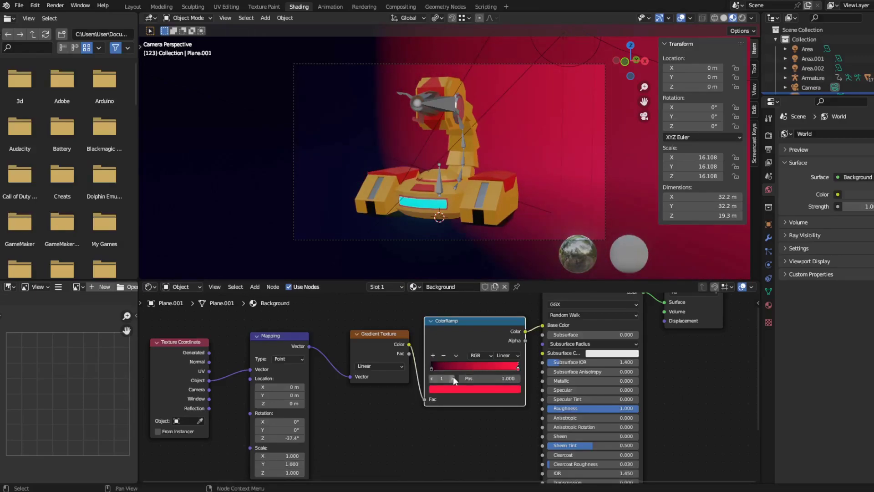
left_click(447, 364)
left_click(478, 386)
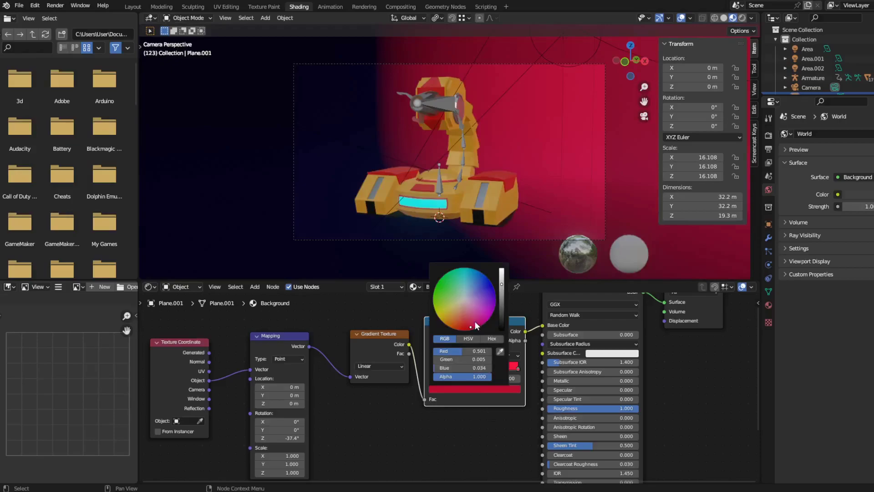
left_click_drag(280, 386, 300, 386)
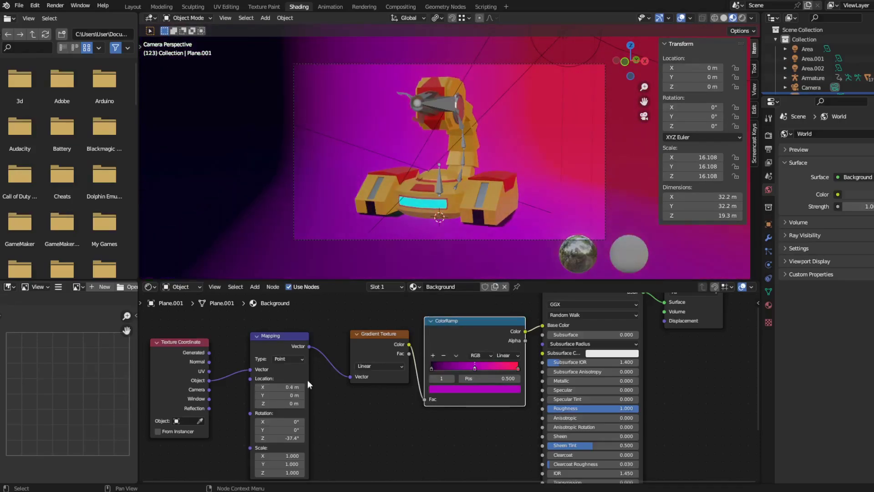
left_click_drag(496, 293, 501, 308)
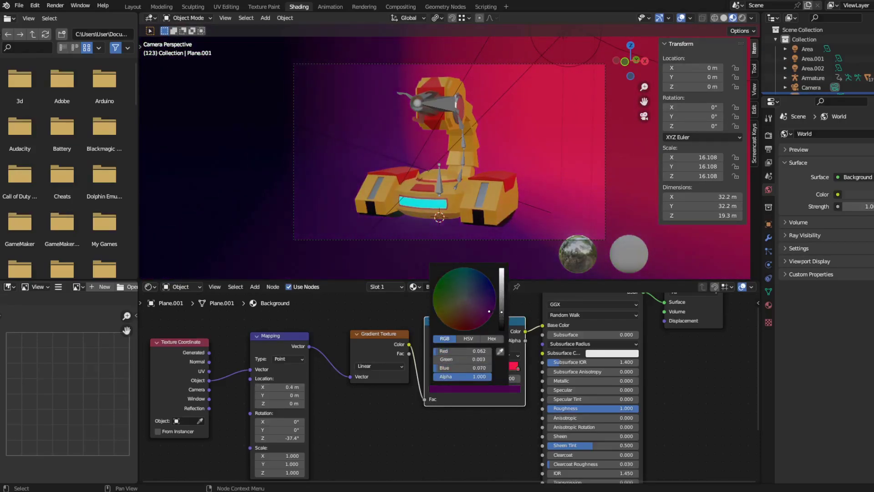
left_click(487, 311)
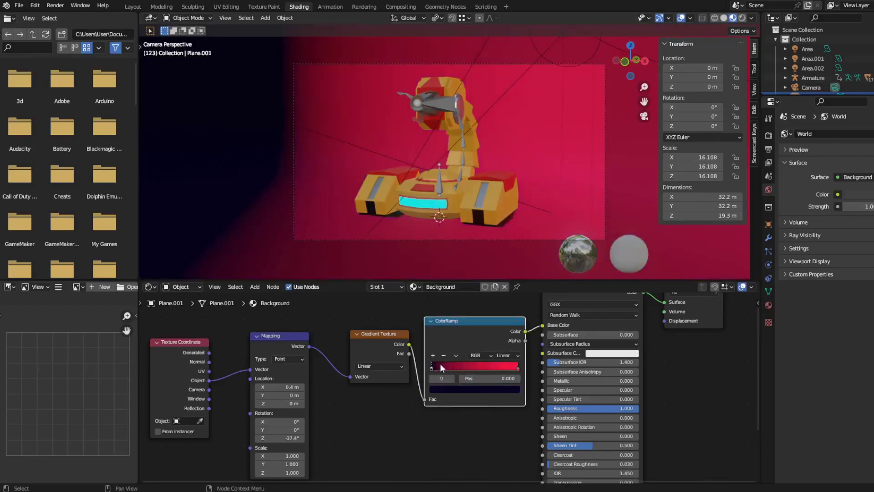
Step: Use Ease ramp interpolation, Quadratic gradient type, and a 0.2 m X offset
left_click(501, 354)
left_click(508, 401)
left_click(501, 355)
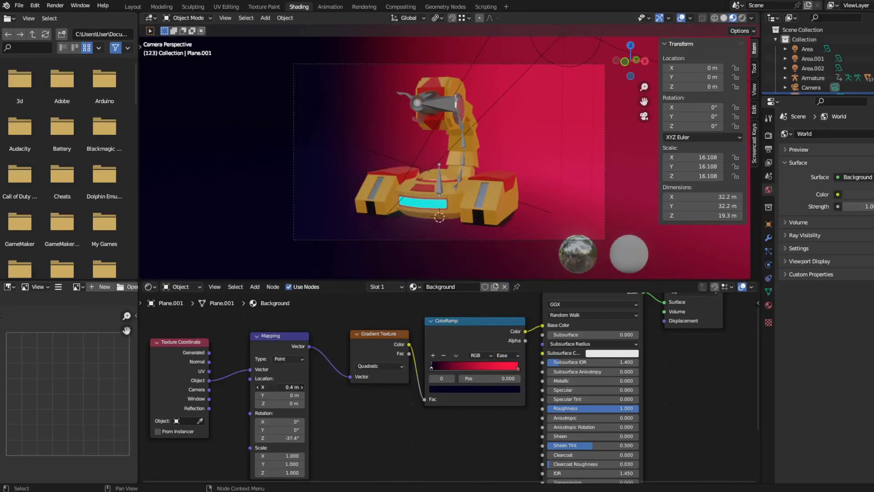
left_click_drag(279, 386, 273, 387)
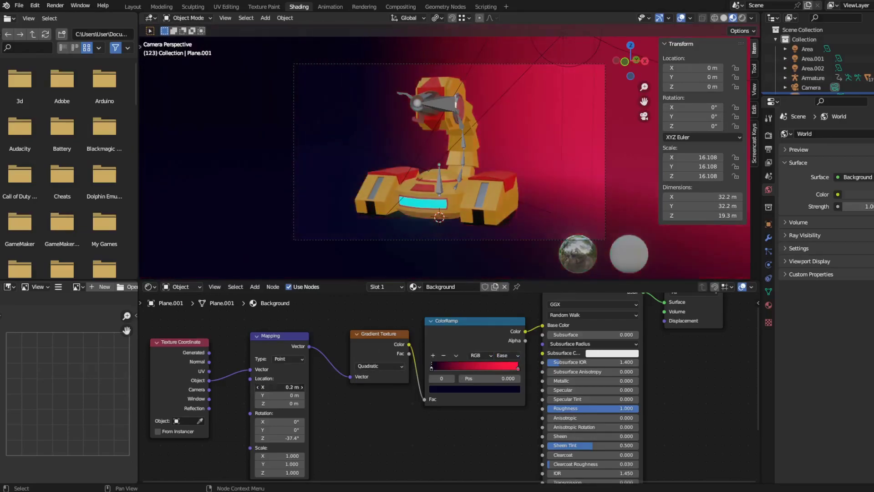
Step: Preview the Cycles render of the robot against the dark-to-red backdrop in Layout
left_click(136, 6)
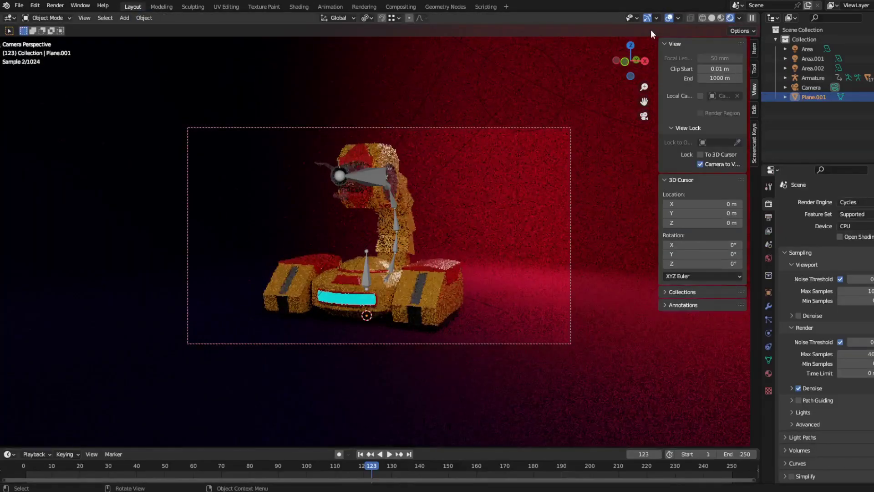